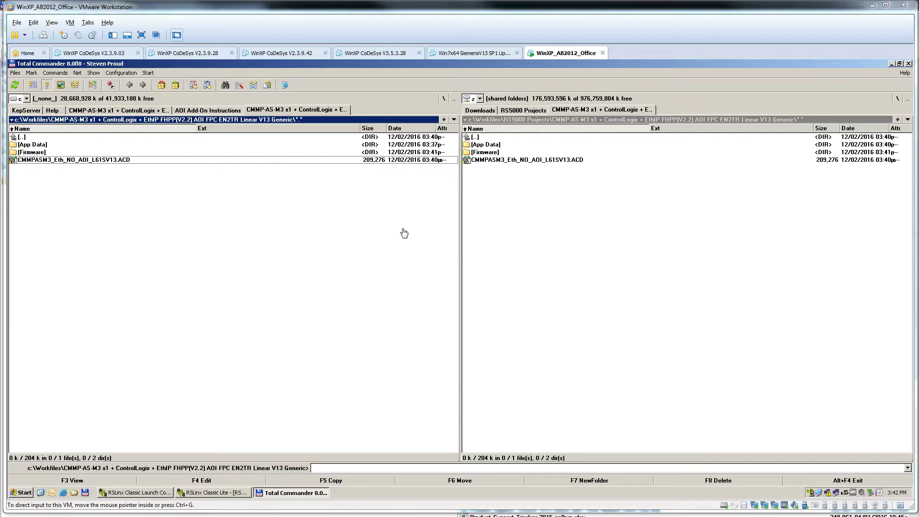
Open the Firmware folder and sort its 13 controller update files by extension.
{"action": "double_click", "coordinate": [31, 145]}
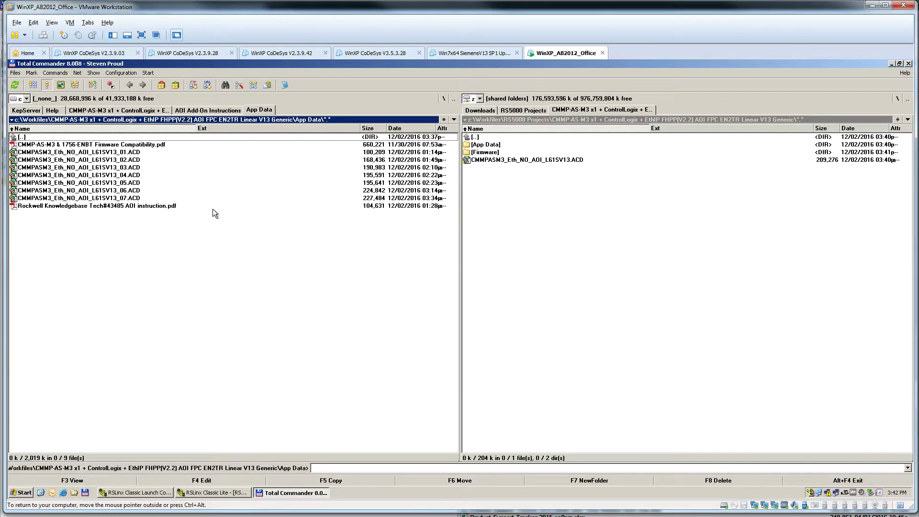
{"action": "double_click", "coordinate": [45, 137]}
{"action": "double_click", "coordinate": [38, 151]}
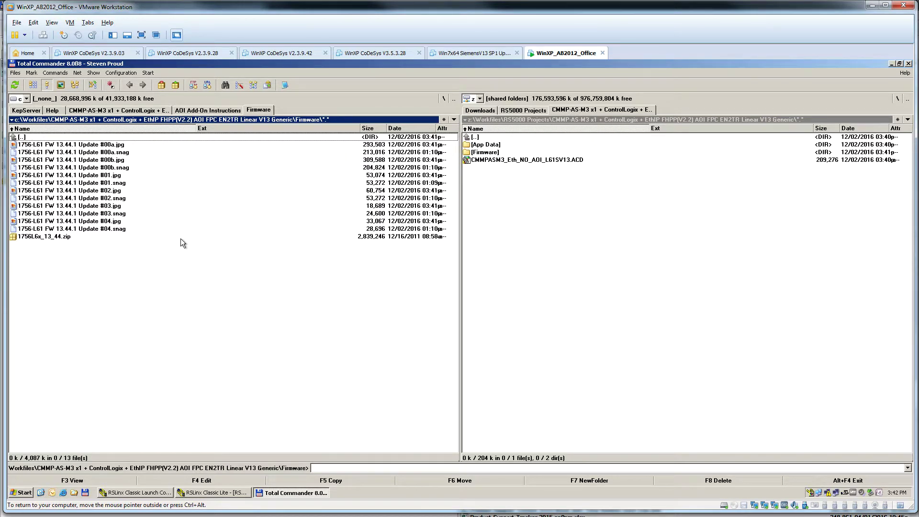
{"action": "left_click", "coordinate": [215, 129]}
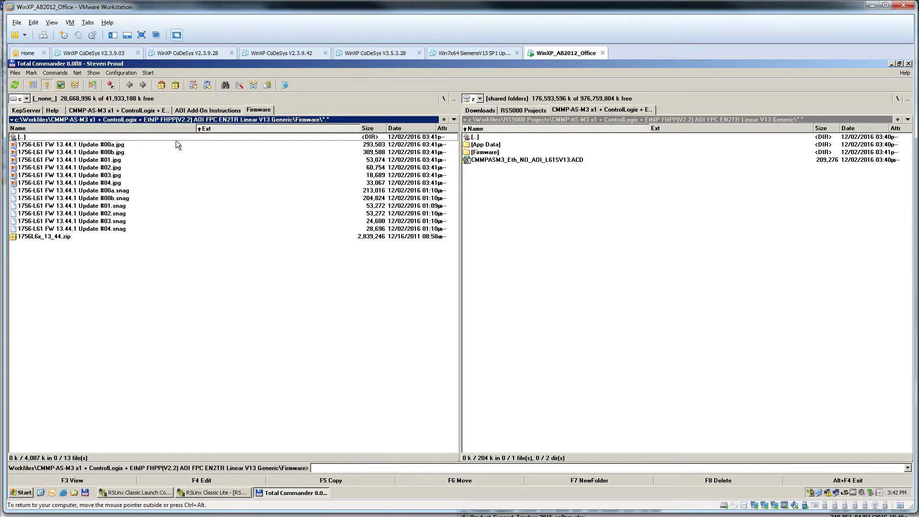
View Update #00a.jpg maximized, page through all 1756-L61 firmware update screenshots, then close the viewer.
{"action": "double_click", "coordinate": [97, 145]}
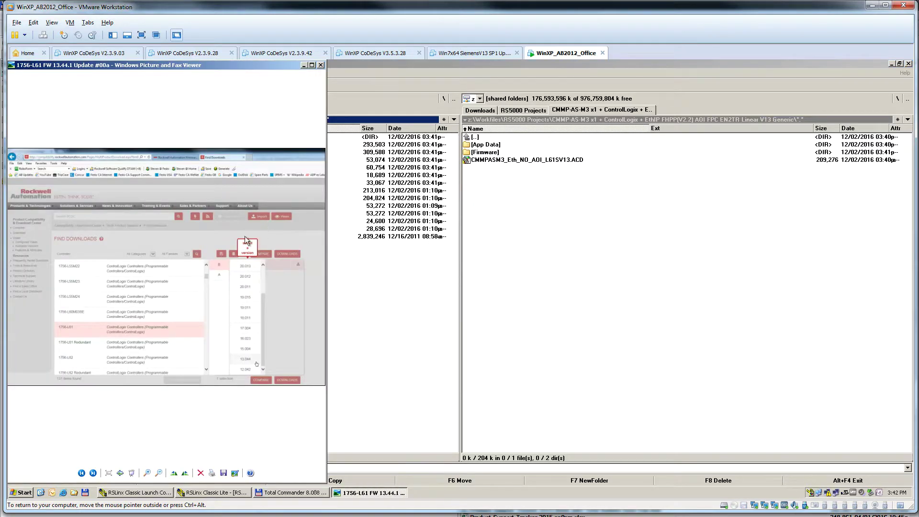
{"action": "left_click", "coordinate": [312, 65]}
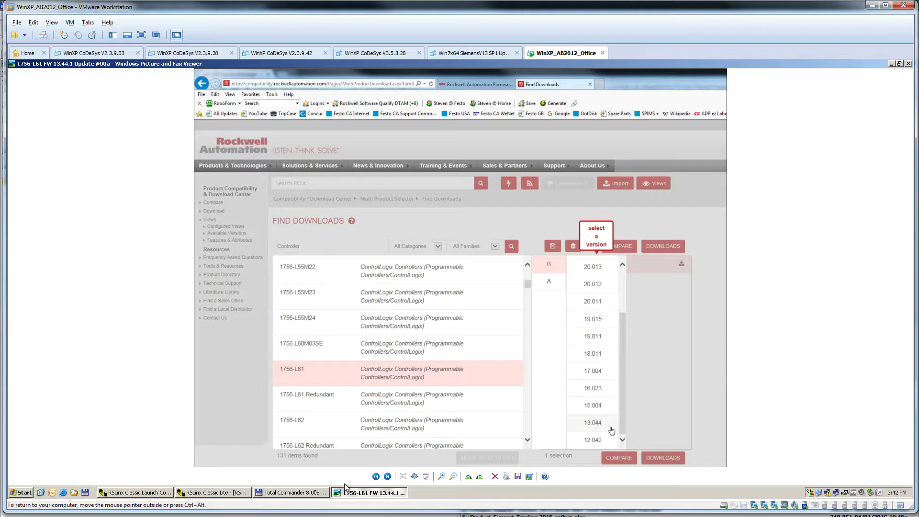
{"action": "left_click", "coordinate": [388, 477]}
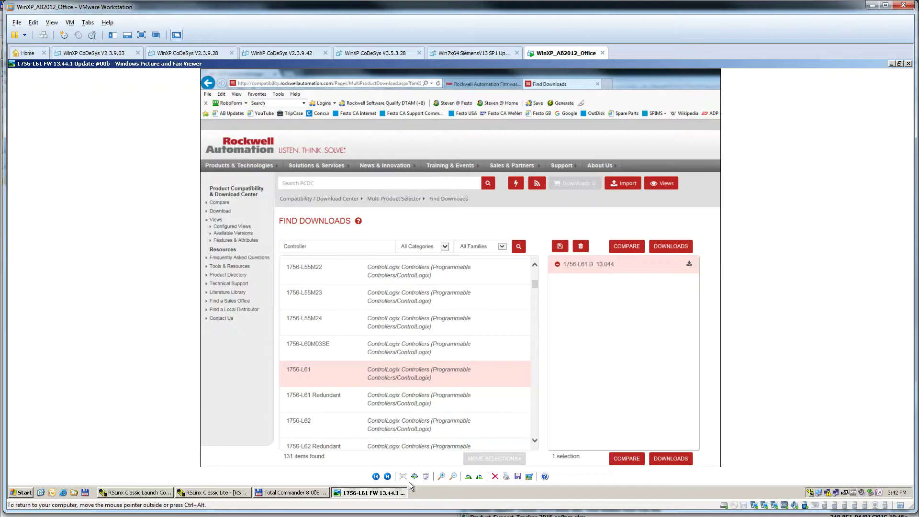
{"action": "left_click", "coordinate": [387, 477]}
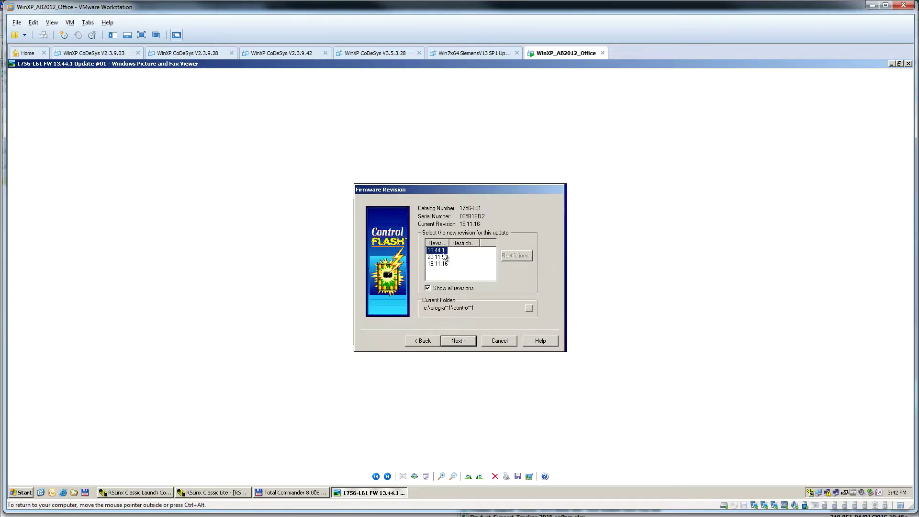
{"action": "left_click", "coordinate": [387, 477]}
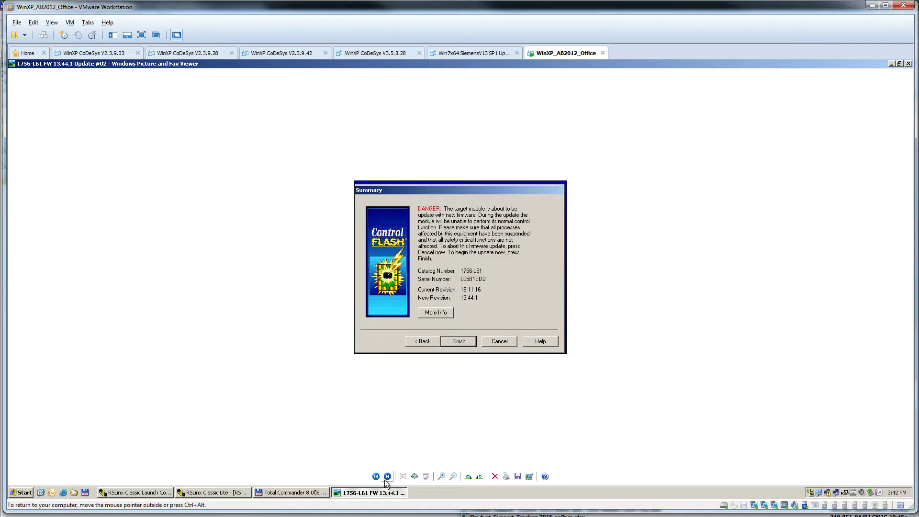
{"action": "left_click", "coordinate": [387, 477]}
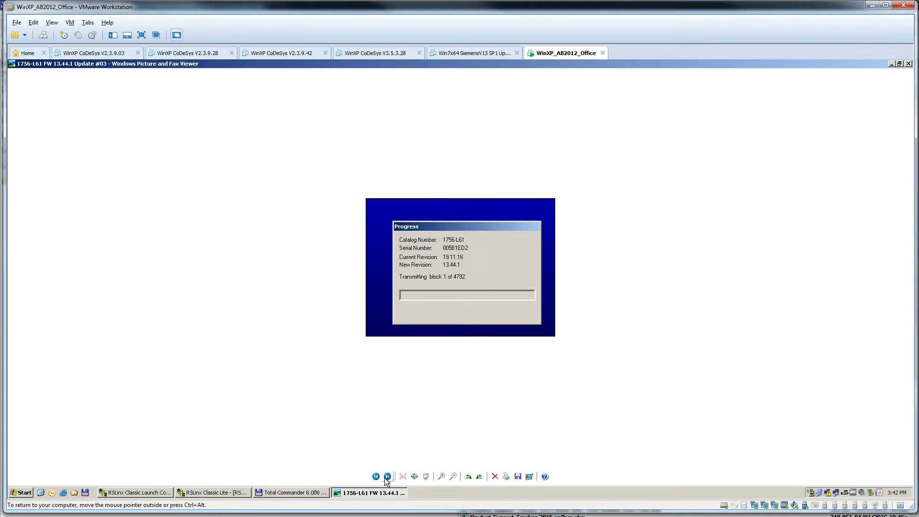
{"action": "left_click", "coordinate": [387, 476]}
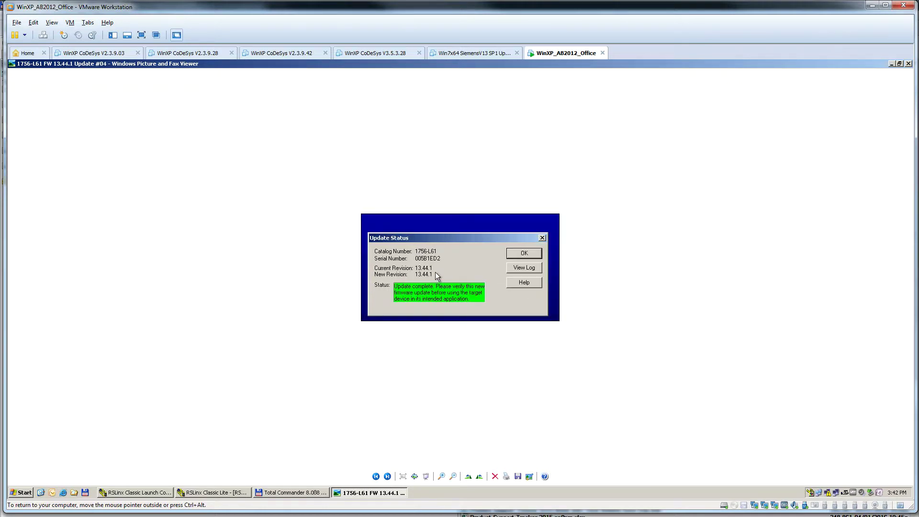
{"action": "left_click", "coordinate": [388, 477]}
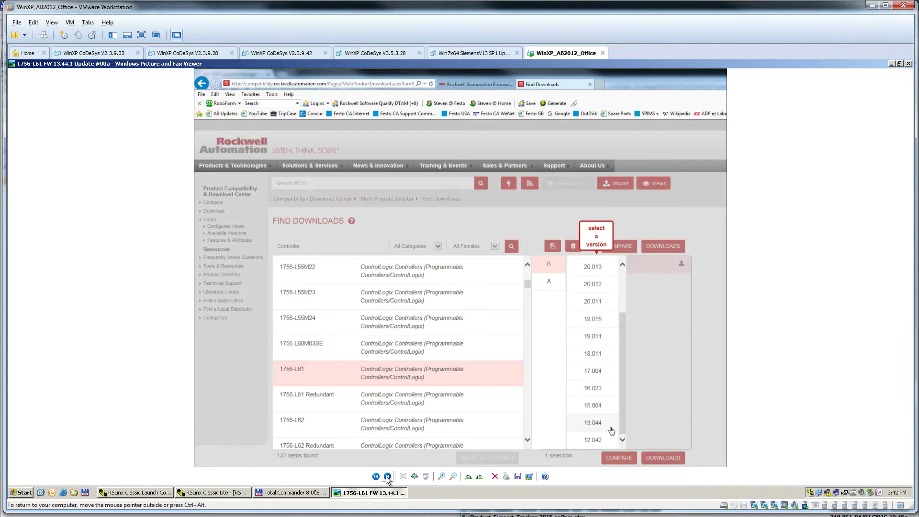
{"action": "left_click", "coordinate": [907, 67]}
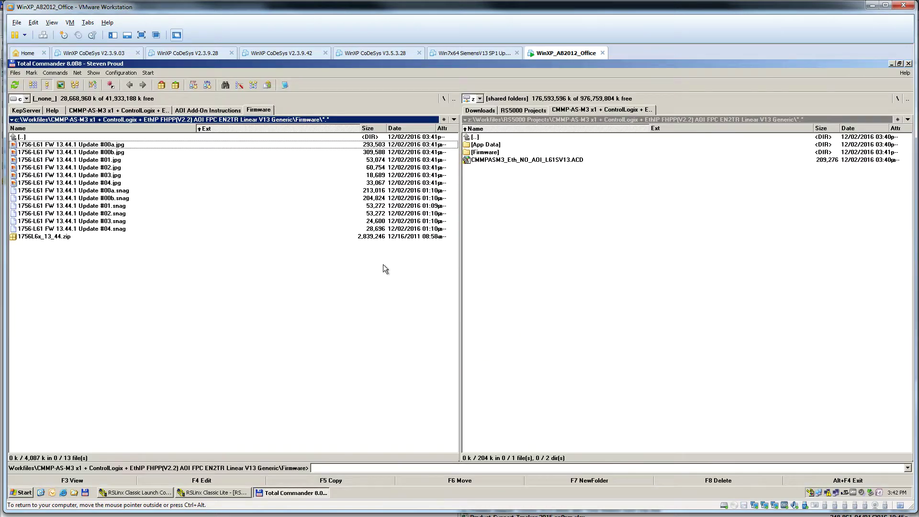
Go up to the project folder and select CMMPASM3_Eth_NO_AOI_L61SV13.ACD.
{"action": "double_click", "coordinate": [24, 137]}
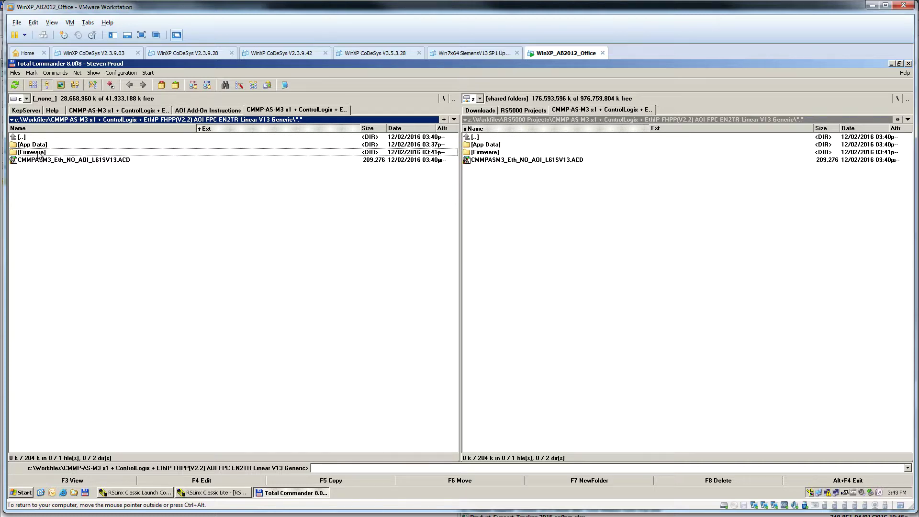
{"action": "left_click", "coordinate": [72, 162]}
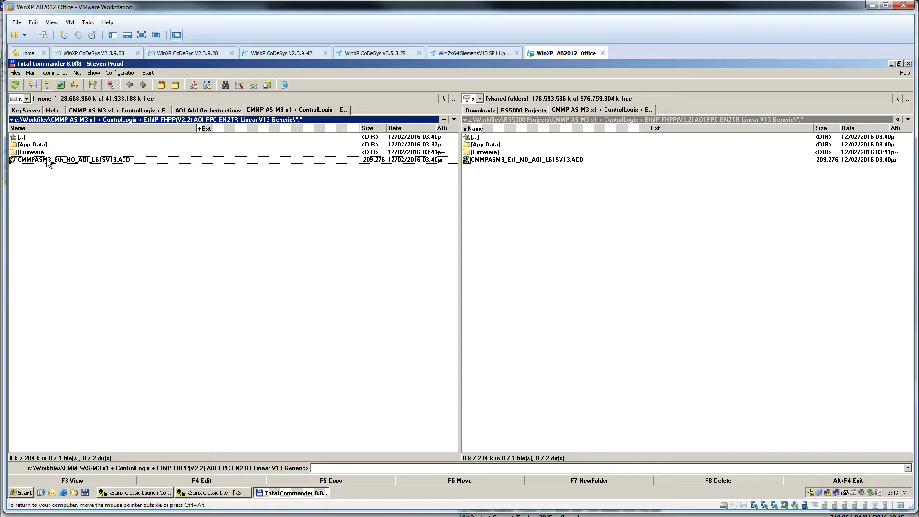
In Festo Configuration Tool, view the Y_Axis closed-loop settings and the actual velocity filter help.
{"action": "key", "text": "alt+Tab"}
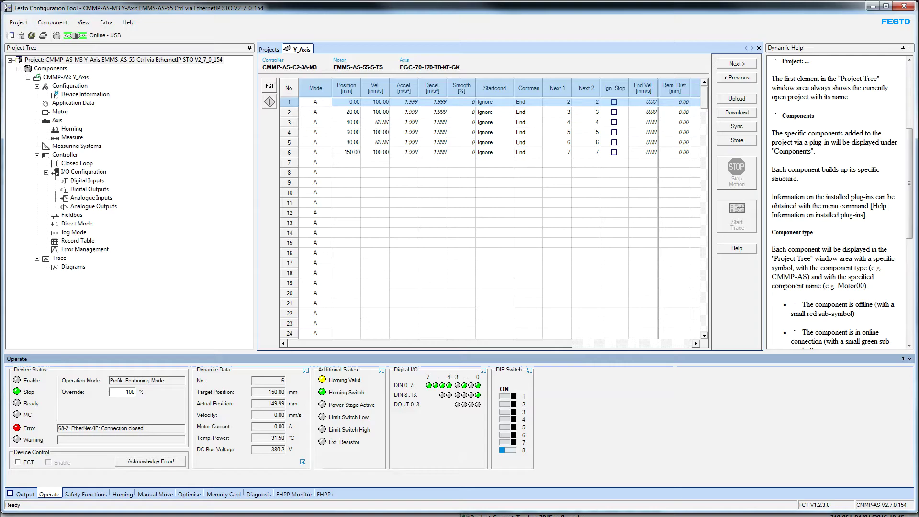
{"action": "left_click", "coordinate": [154, 163]}
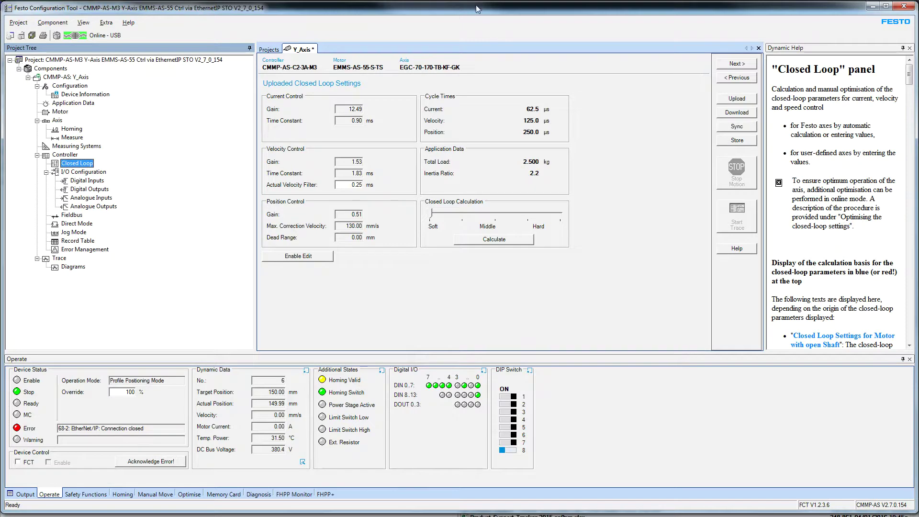
{"action": "left_click", "coordinate": [350, 184]}
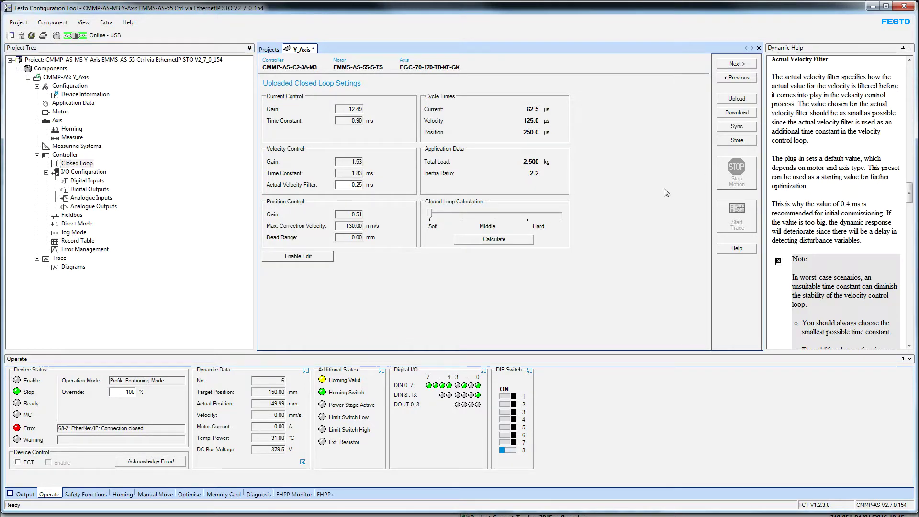
Open the drive Configuration overview and its Application Data operating mode settings.
{"action": "double_click", "coordinate": [73, 85]}
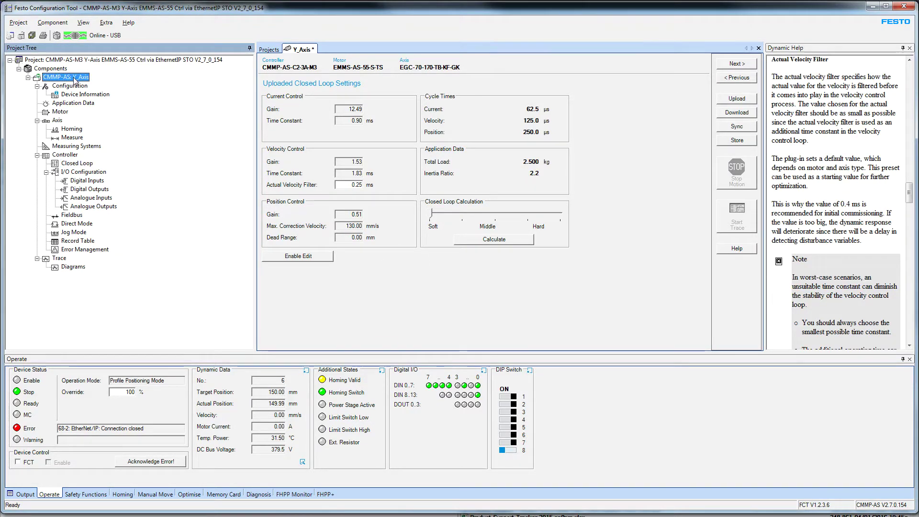
{"action": "left_click", "coordinate": [355, 120]}
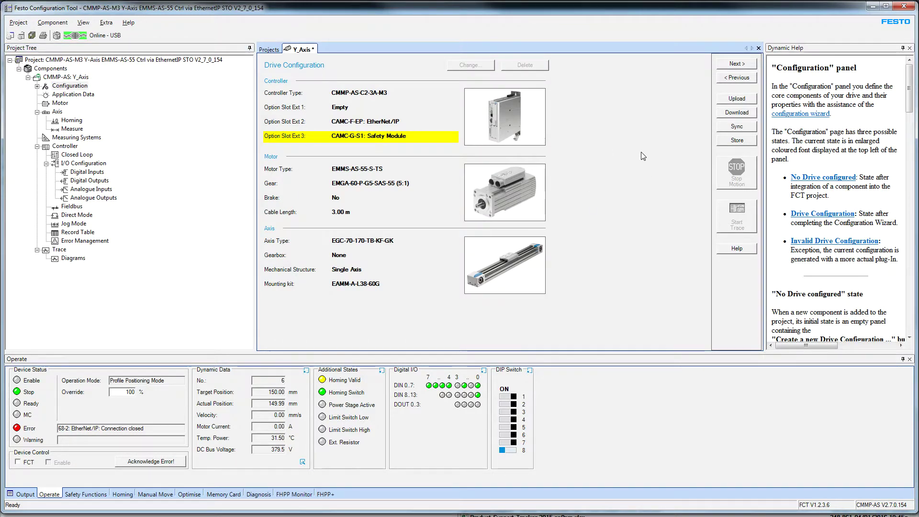
{"action": "left_click", "coordinate": [73, 95]}
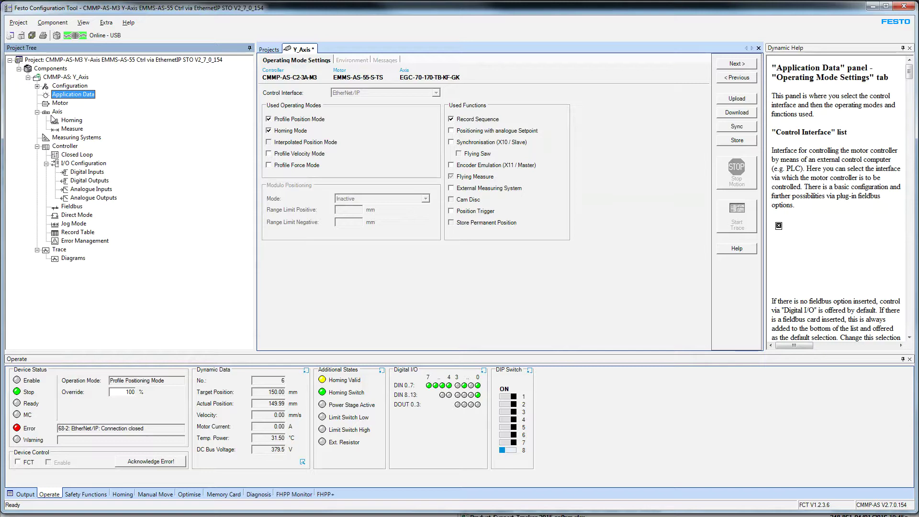
{"action": "double_click", "coordinate": [80, 87]}
On Device Information, highlight firmware 4.0.1501.2.3 and the EtherNet/IP module revision 2.0.
{"action": "left_click", "coordinate": [85, 96]}
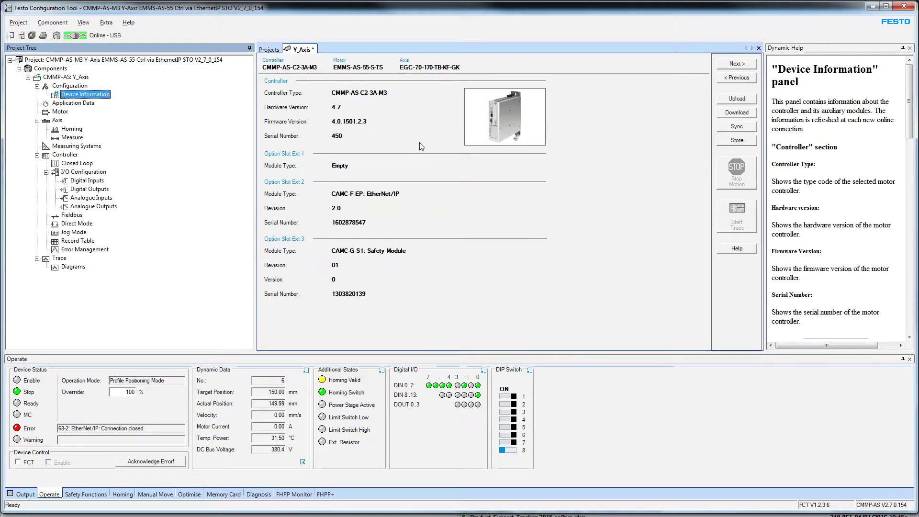
{"action": "left_click_drag", "start_coordinate": [369, 123], "coordinate": [330, 122]}
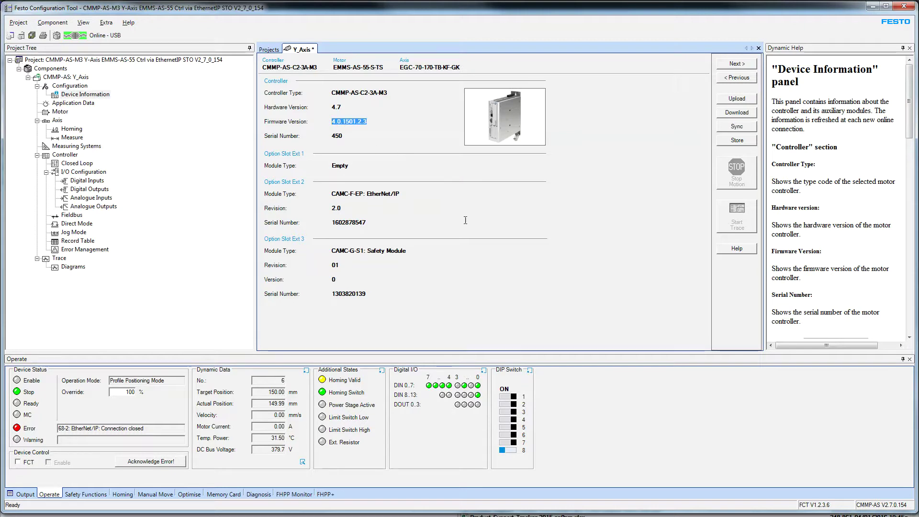
{"action": "left_click_drag", "start_coordinate": [349, 209], "coordinate": [331, 209]}
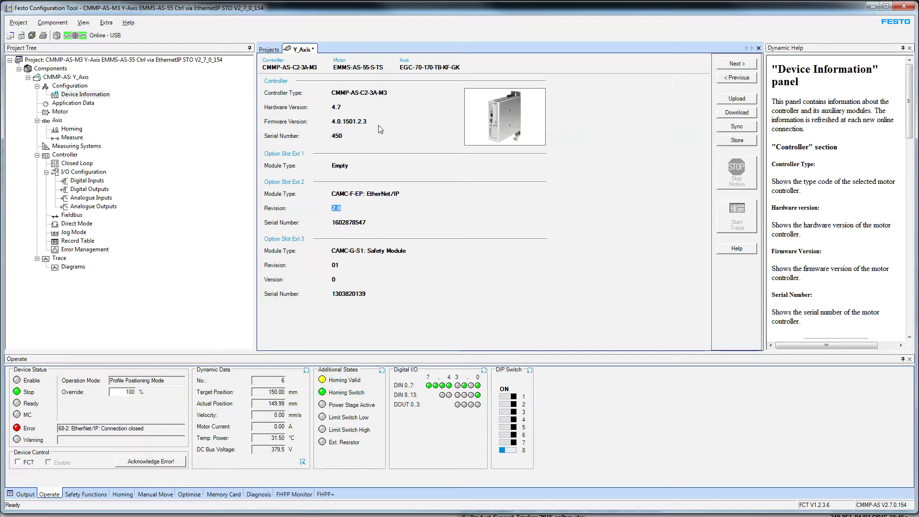
{"action": "left_click_drag", "start_coordinate": [376, 121], "coordinate": [267, 123]}
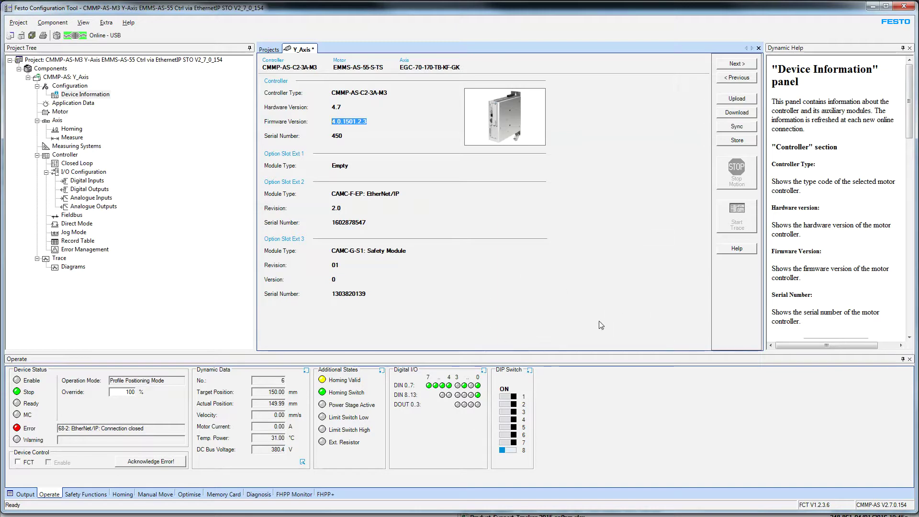
Review the fieldbus Port Configuration for IP 192.168.1.47, plus the Factor Group and FHPP+ Editor settings.
{"action": "left_click", "coordinate": [69, 216]}
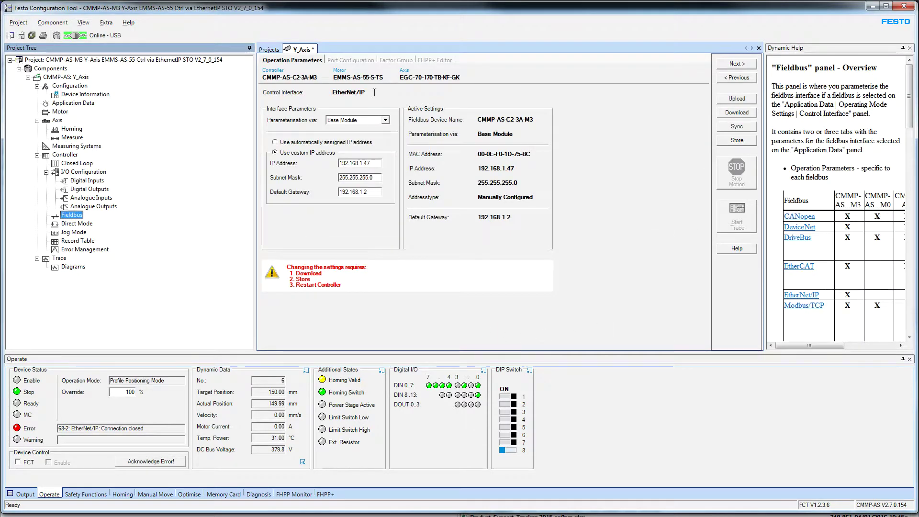
{"action": "left_click", "coordinate": [360, 60]}
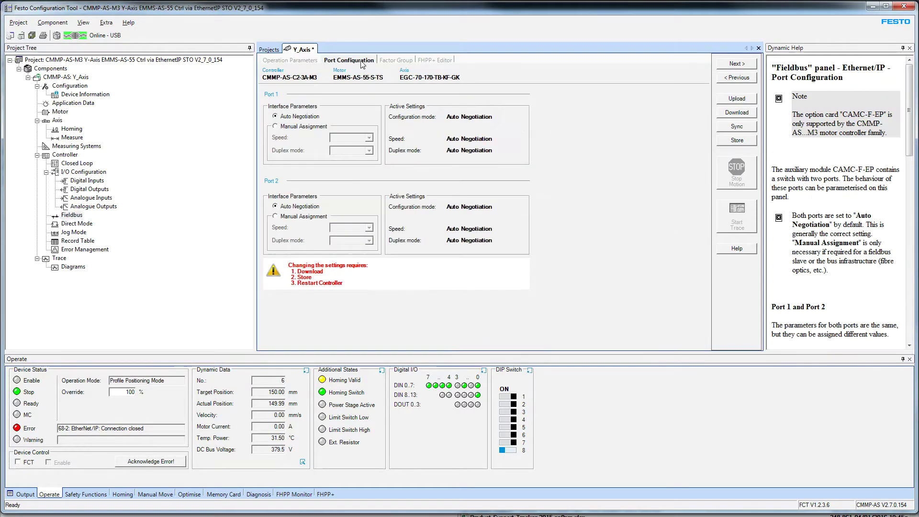
{"action": "left_click", "coordinate": [394, 61]}
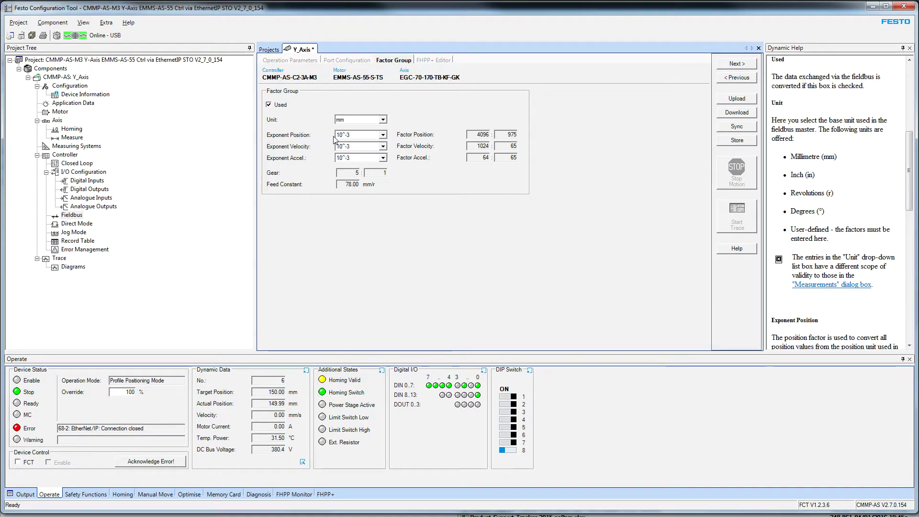
{"action": "left_click", "coordinate": [432, 61]}
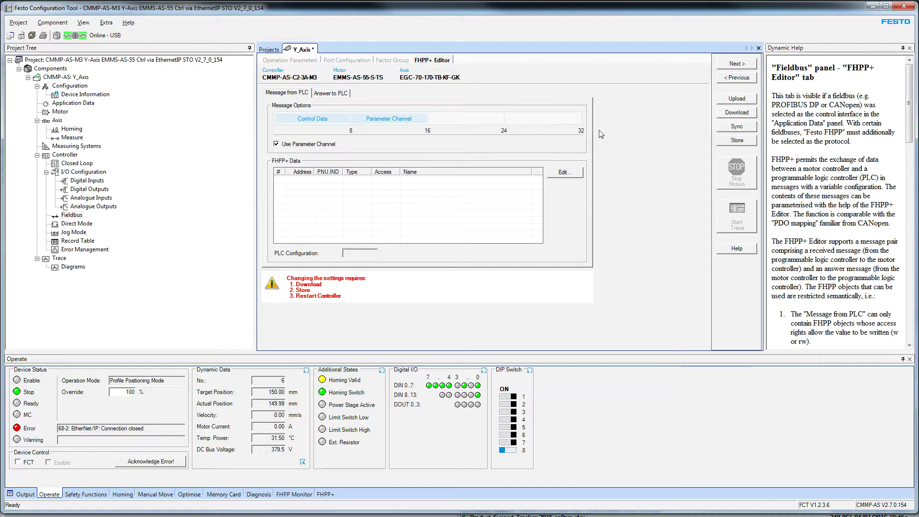
Recheck firmware 4.0.1501.2.3 on Device Information, then switch to the Windows XP virtual machine.
{"action": "left_click", "coordinate": [83, 94]}
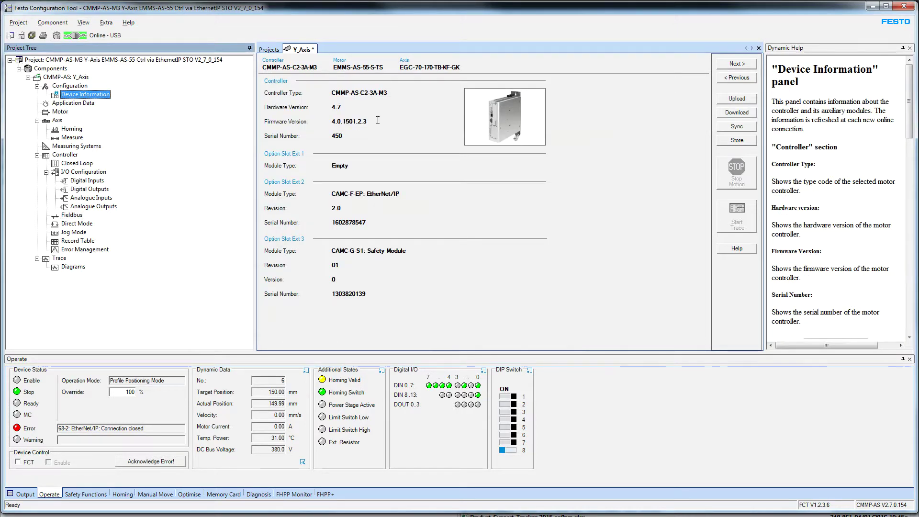
{"action": "left_click_drag", "start_coordinate": [378, 120], "coordinate": [322, 126]}
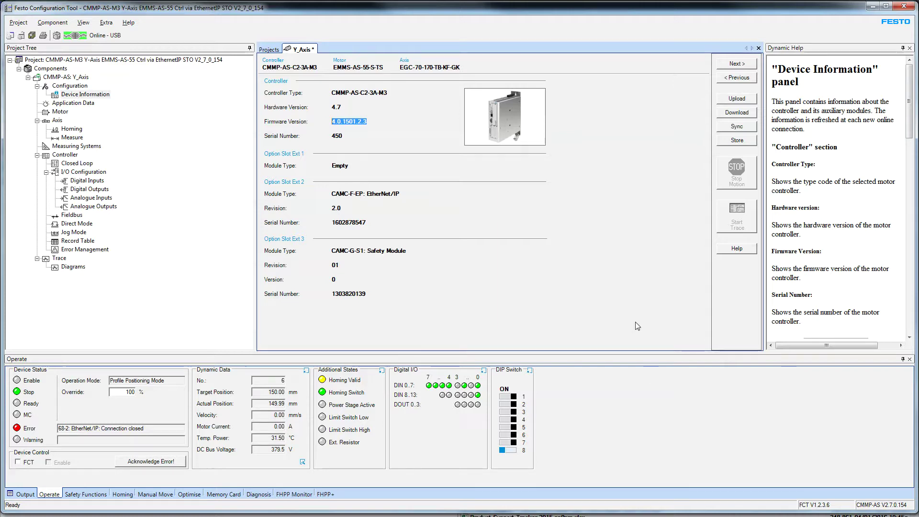
{"action": "key", "text": "alt+Tab"}
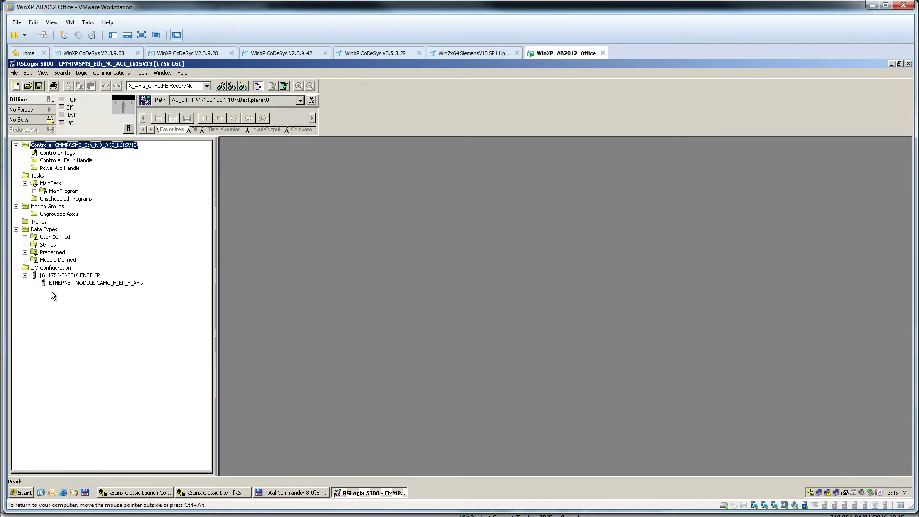
Inspect the Y-axis Ethernet module's input connection size, cancel without saving, and expand MainProgram's routines.
{"action": "left_click", "coordinate": [56, 284]}
{"action": "double_click", "coordinate": [73, 284]}
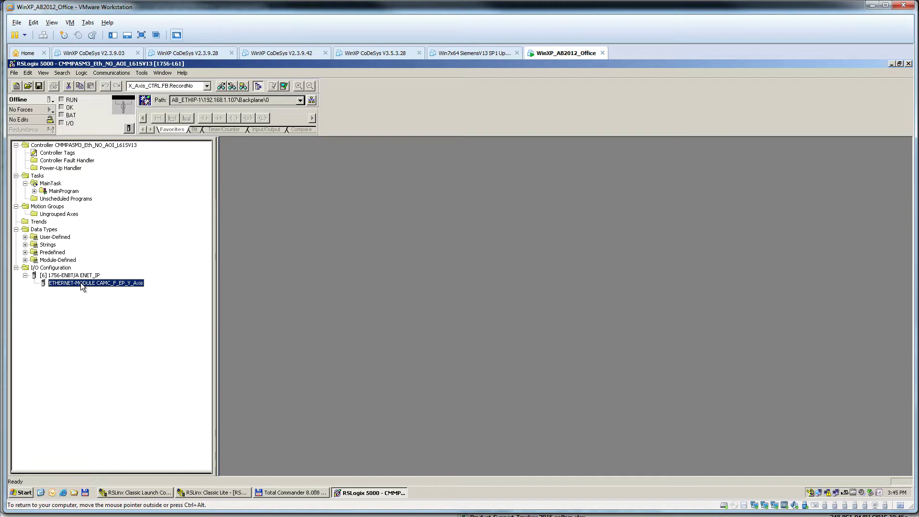
{"action": "left_click_drag", "start_coordinate": [444, 219], "coordinate": [402, 217]}
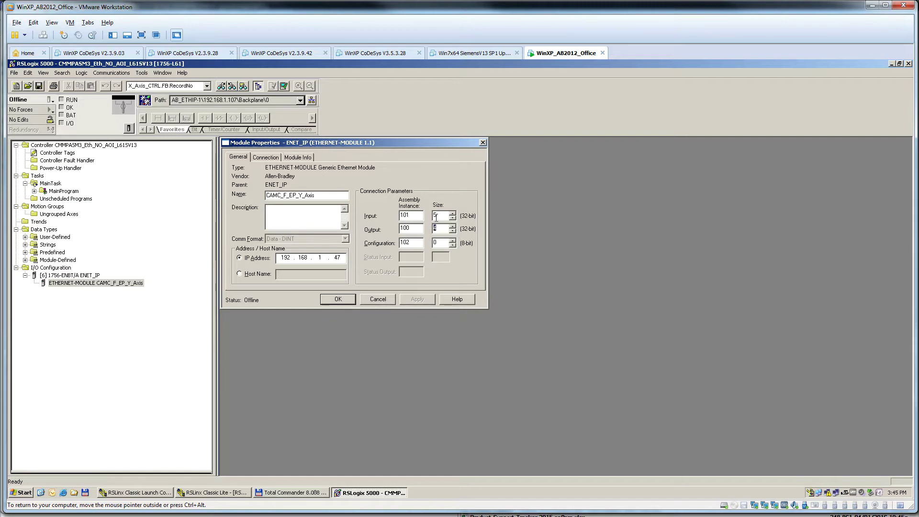
{"action": "left_click", "coordinate": [453, 213]}
{"action": "left_click", "coordinate": [379, 300]}
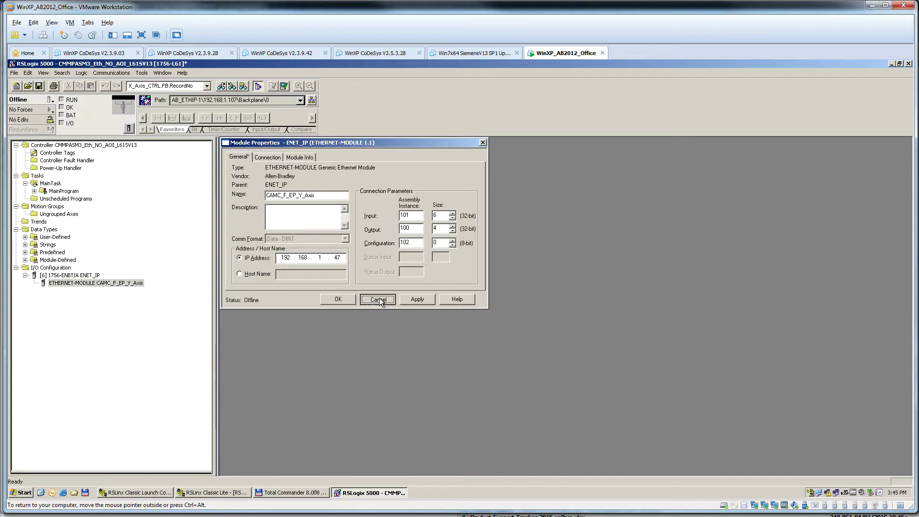
{"action": "left_click", "coordinate": [34, 191]}
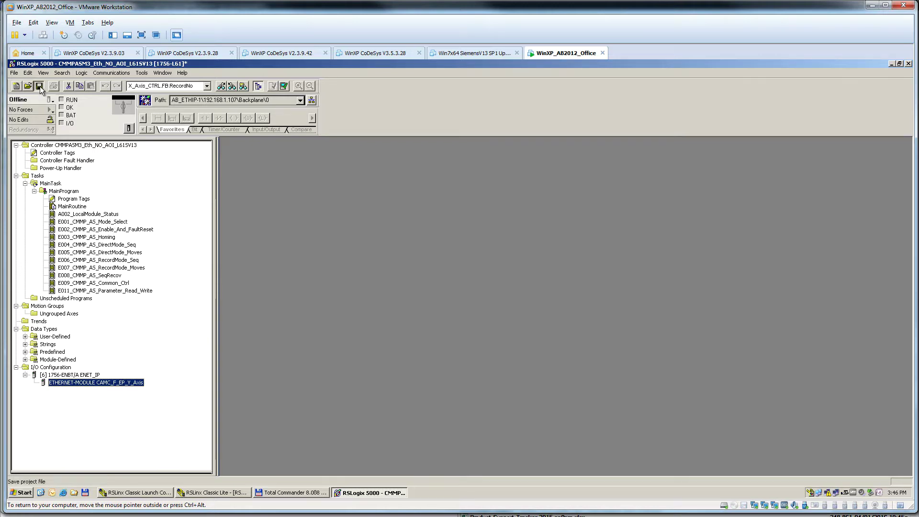
Download the CMMPASM3_Eth_NO_AOI_L61SV13 project to the controller and accept returning to Remote Run.
{"action": "left_click", "coordinate": [50, 100]}
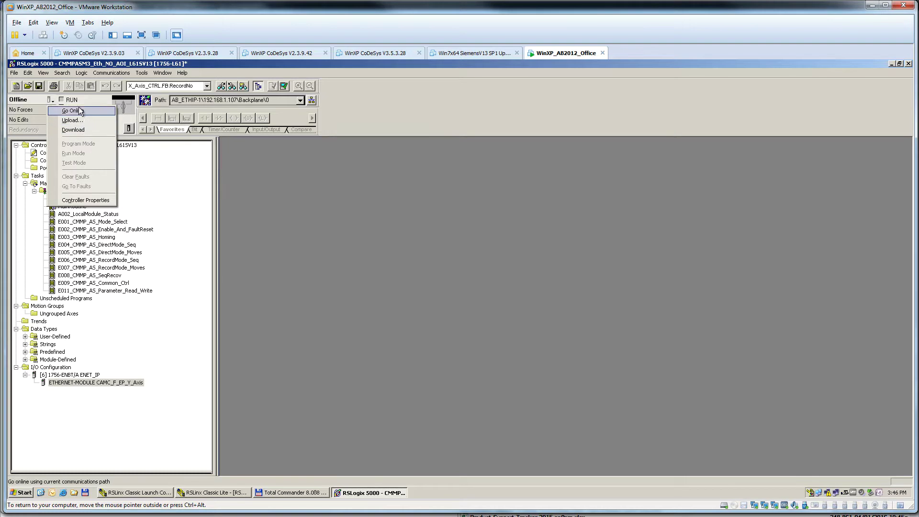
{"action": "left_click", "coordinate": [79, 130]}
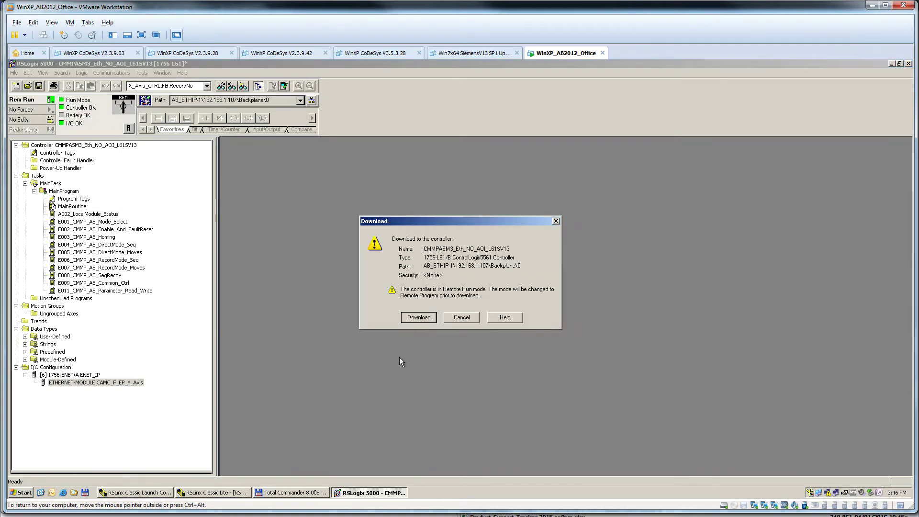
{"action": "left_click", "coordinate": [415, 318]}
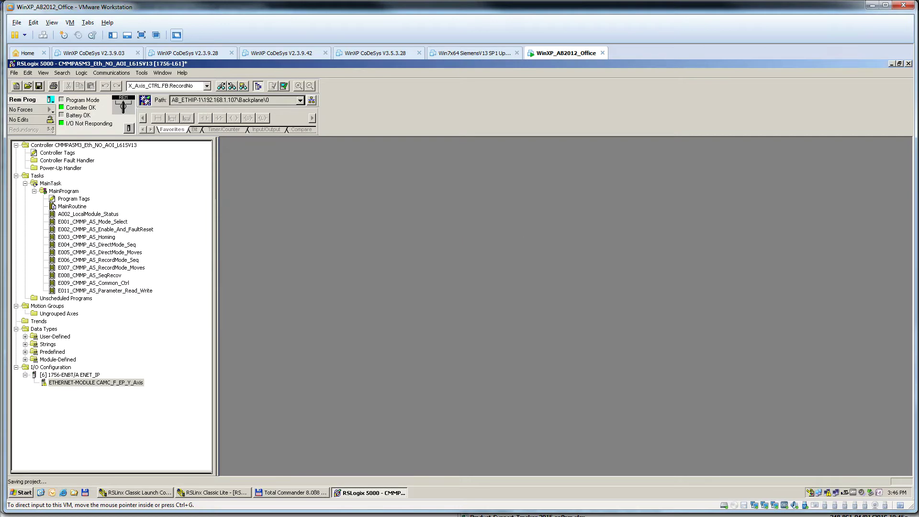
{"action": "left_click", "coordinate": [450, 286]}
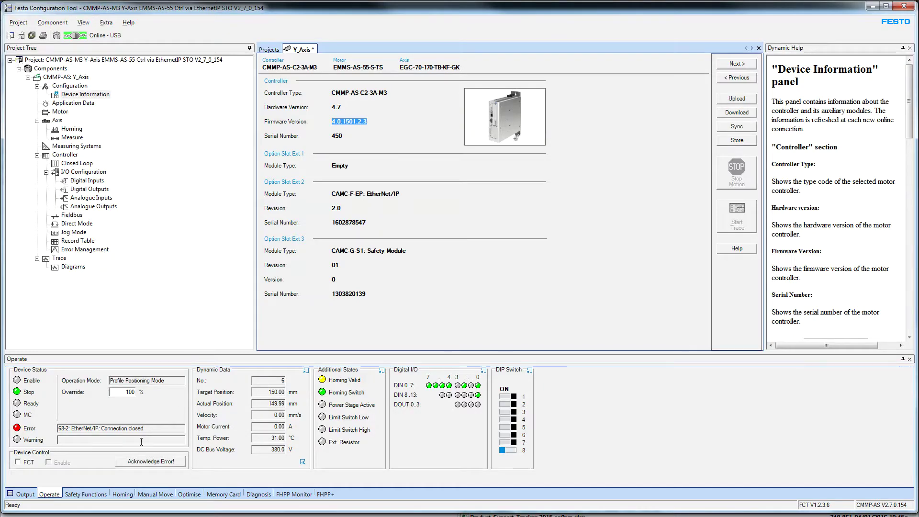
Read drive error 68-2 (EtherNet/IP connection closed), then return to RSLogix 5000.
{"action": "left_click", "coordinate": [103, 428]}
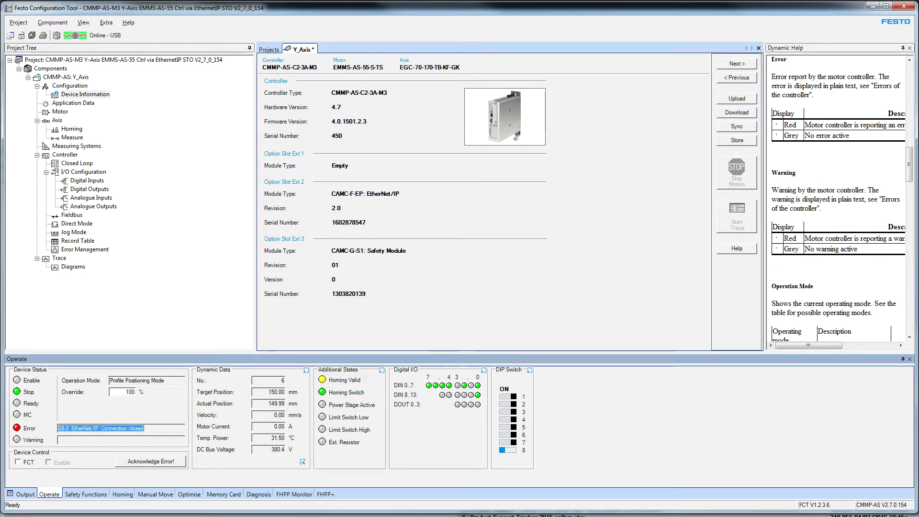
{"action": "key", "text": "alt+Tab"}
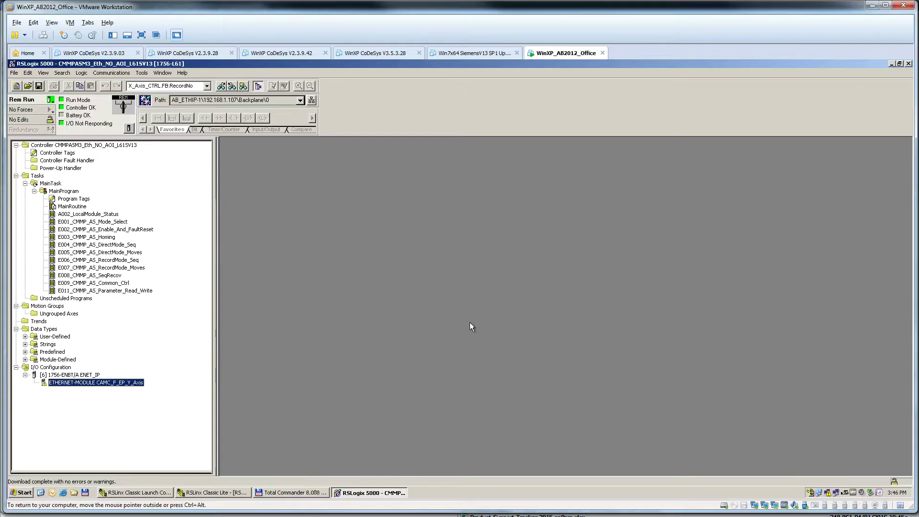
Check the 1756-ENBT/A ENET_IP module's Connection, RSNetWorx and Module Info properties.
{"action": "right_click", "coordinate": [71, 377]}
{"action": "left_click", "coordinate": [96, 450]}
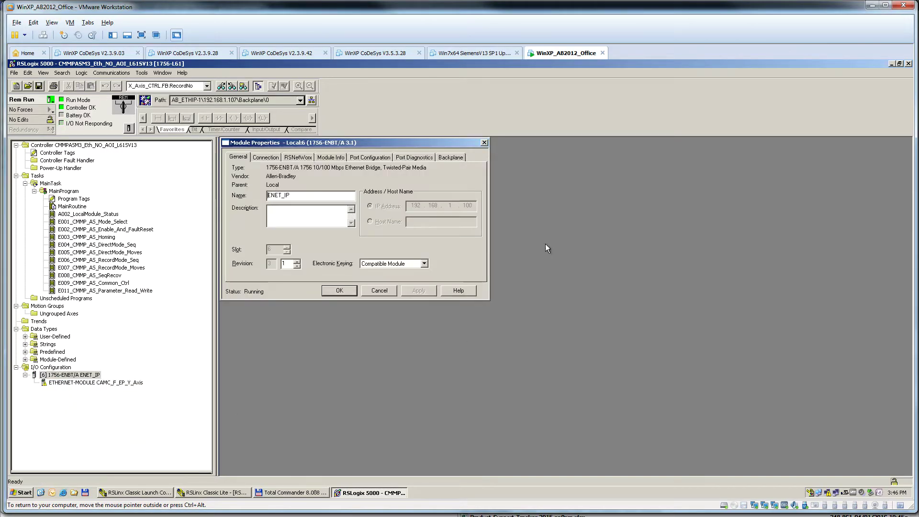
{"action": "left_click", "coordinate": [267, 158]}
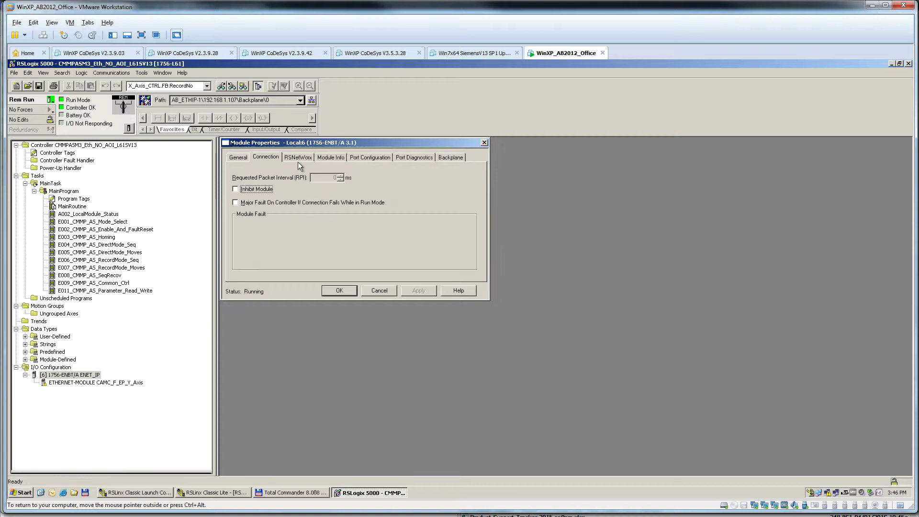
{"action": "left_click", "coordinate": [298, 158]}
{"action": "left_click", "coordinate": [332, 158]}
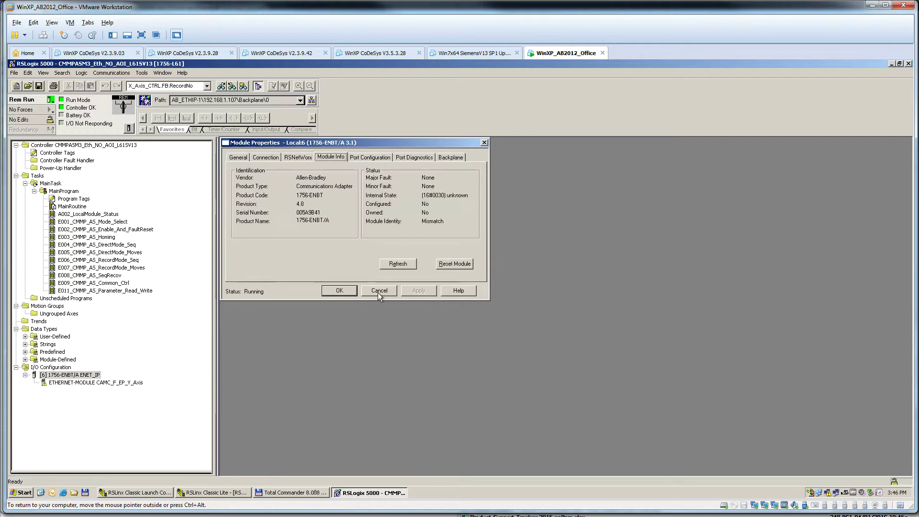
{"action": "left_click_drag", "start_coordinate": [379, 295], "coordinate": [311, 210]}
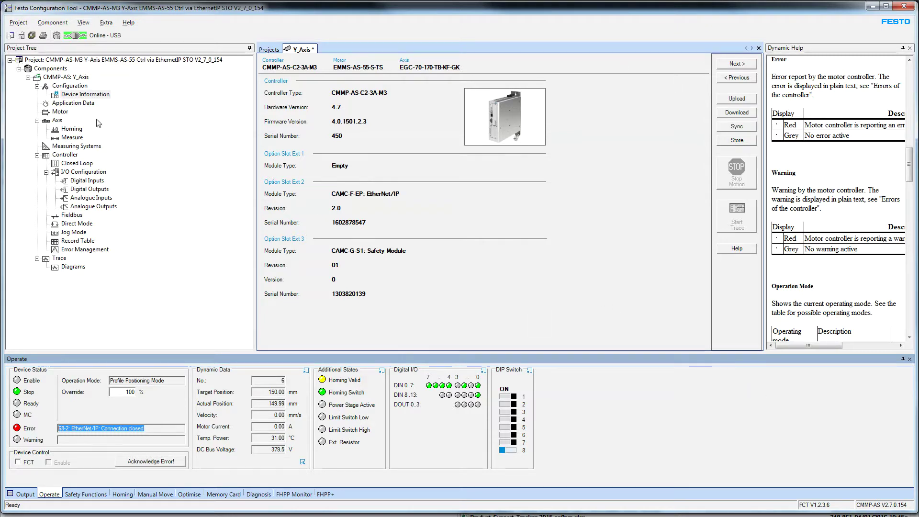
Review the drive's operating modes and step through position records 2–6 in the Record Table.
{"action": "left_click", "coordinate": [71, 103]}
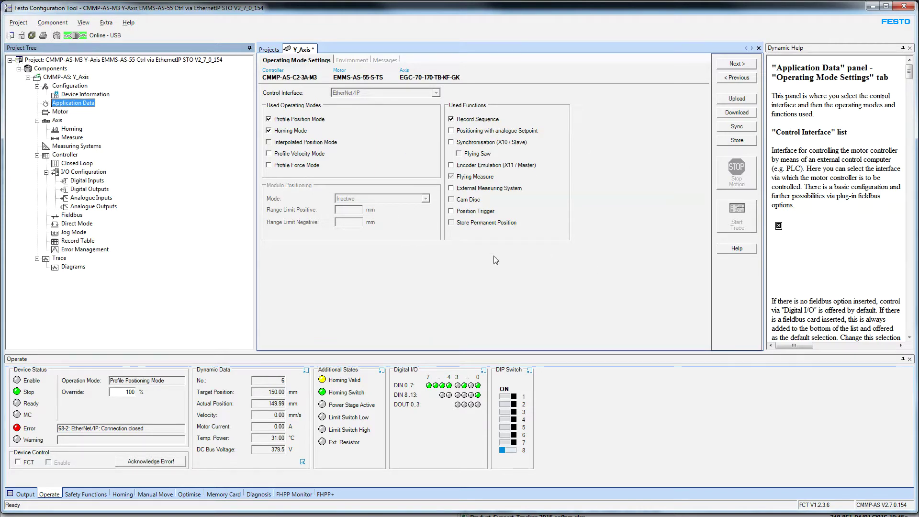
{"action": "left_click", "coordinate": [78, 242]}
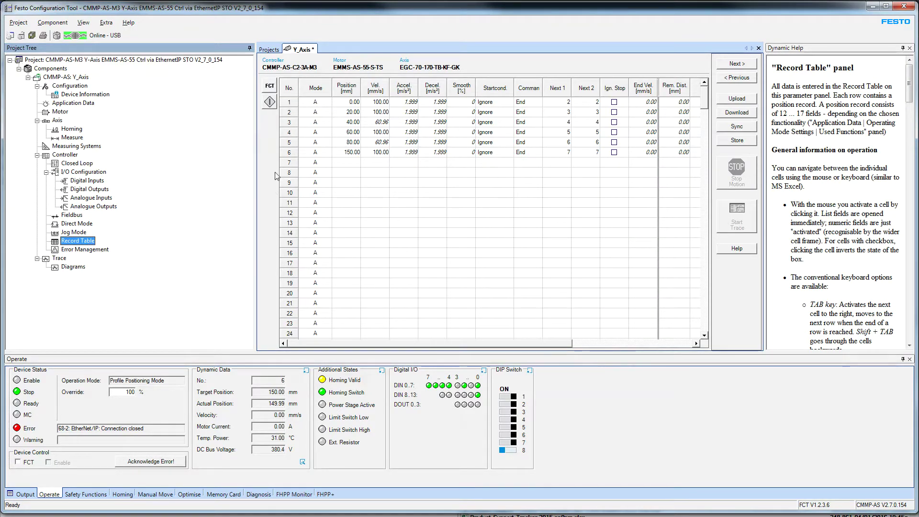
{"action": "left_click", "coordinate": [288, 114]}
{"action": "left_click", "coordinate": [289, 122]}
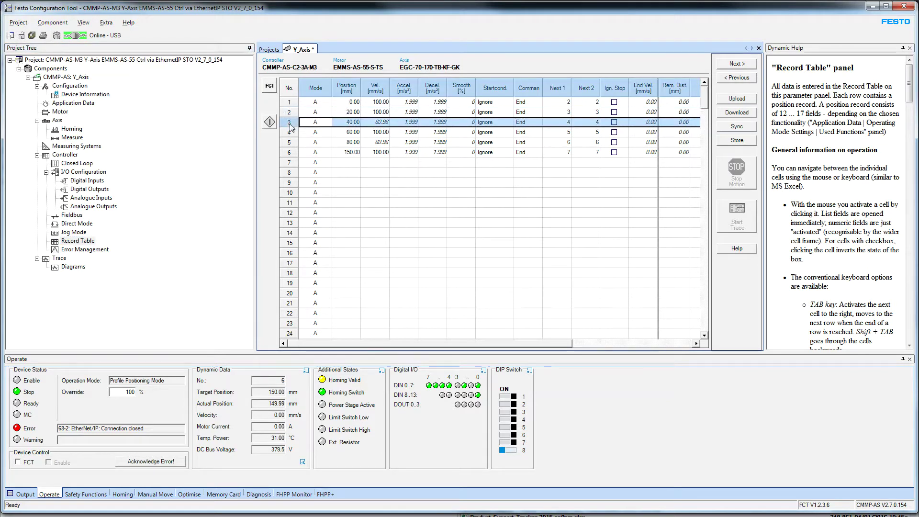
{"action": "left_click", "coordinate": [289, 132]}
{"action": "left_click", "coordinate": [290, 142]}
{"action": "left_click", "coordinate": [291, 152]}
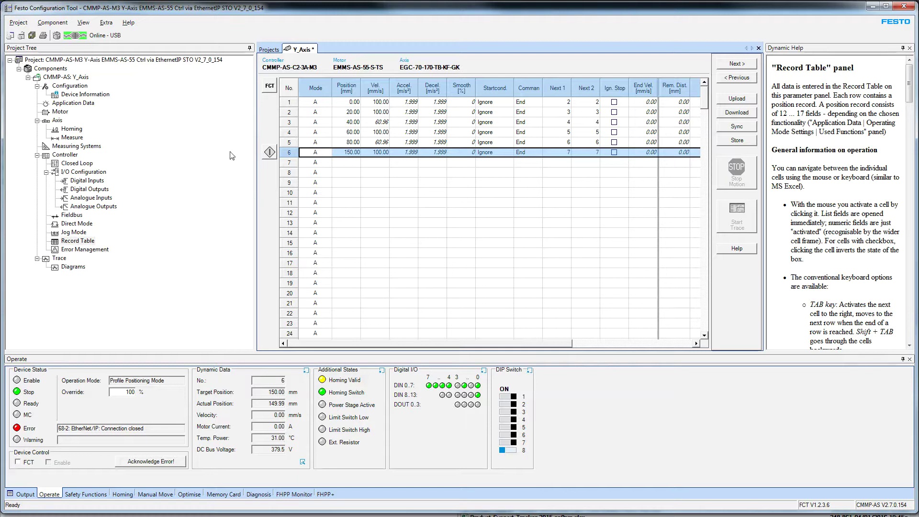
Check the 150.00 mm target position and the Direct Mode base velocity.
{"action": "left_click", "coordinate": [270, 391]}
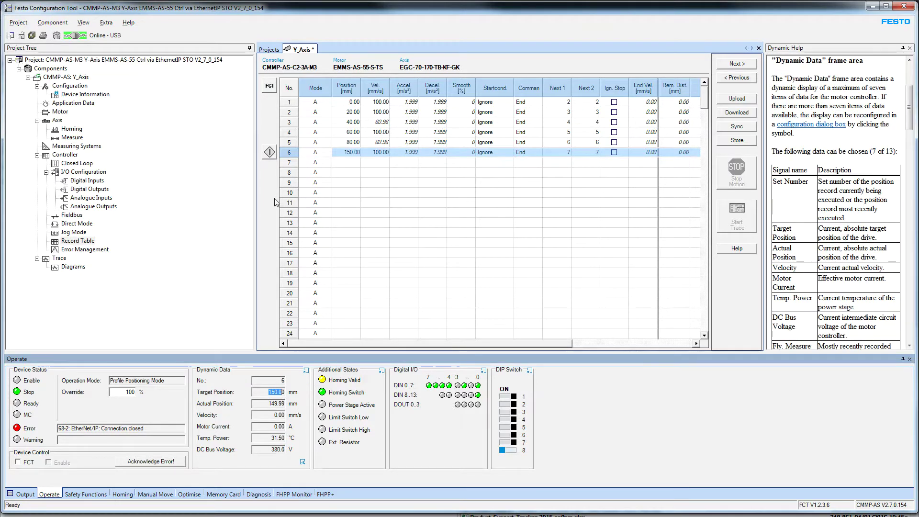
{"action": "left_click", "coordinate": [78, 224]}
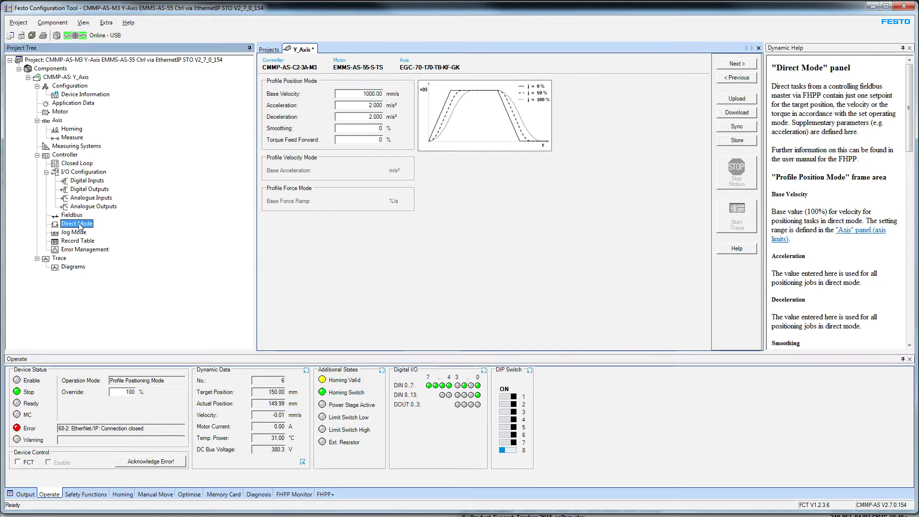
{"action": "left_click", "coordinate": [369, 94]}
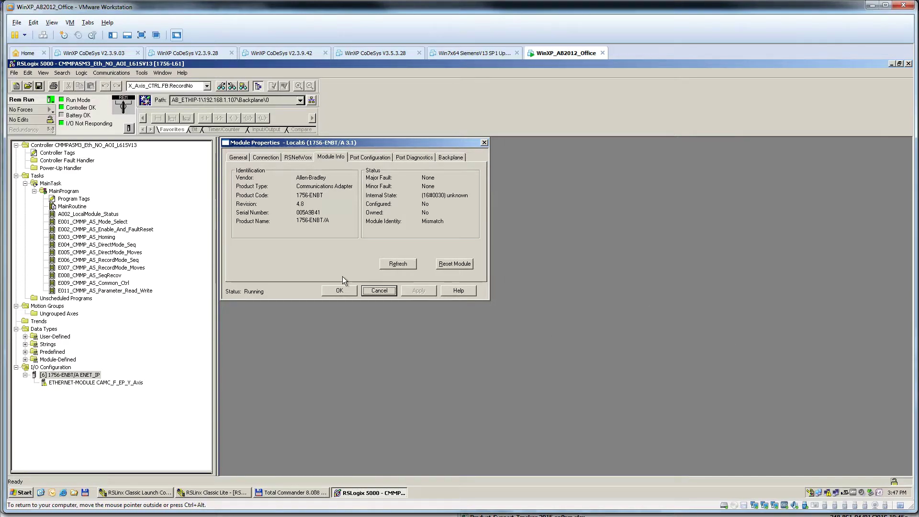
Close the ENET_IP module properties and open rung 1 of E001_CMMP_AS_Mode_Select.
{"action": "left_click", "coordinate": [378, 291]}
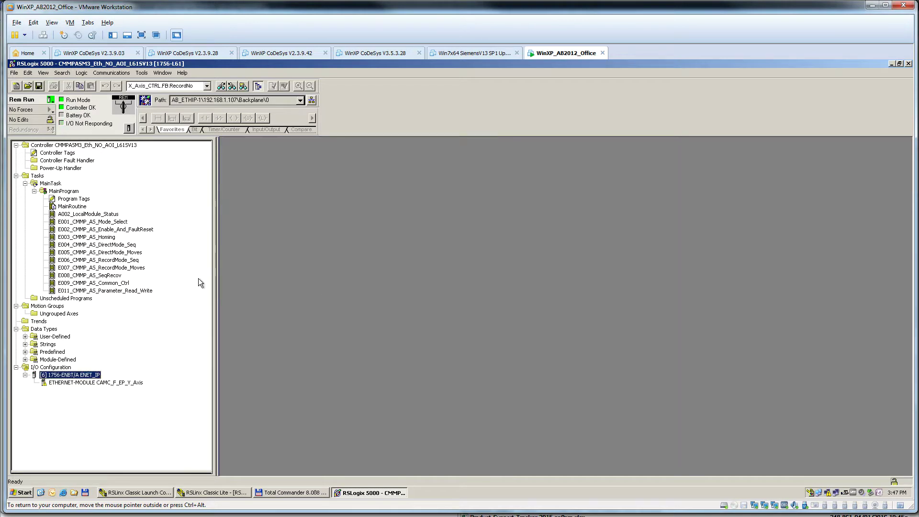
{"action": "double_click", "coordinate": [118, 222]}
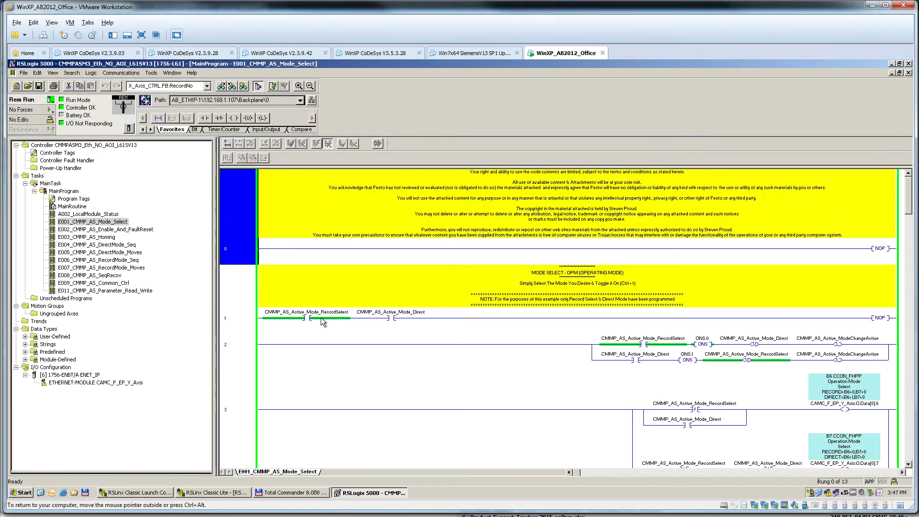
{"action": "left_click", "coordinate": [255, 316]}
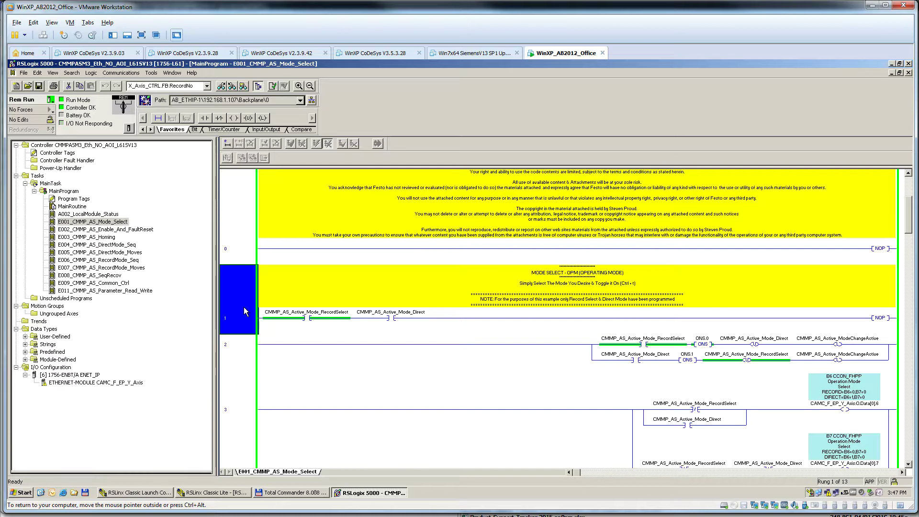
{"action": "left_click", "coordinate": [386, 318]}
{"action": "left_click", "coordinate": [307, 320]}
Toggle the CMMP_AS_Active_Mode_Direct bit on in rung 1 using Toggle Bit.
{"action": "left_click", "coordinate": [371, 320]}
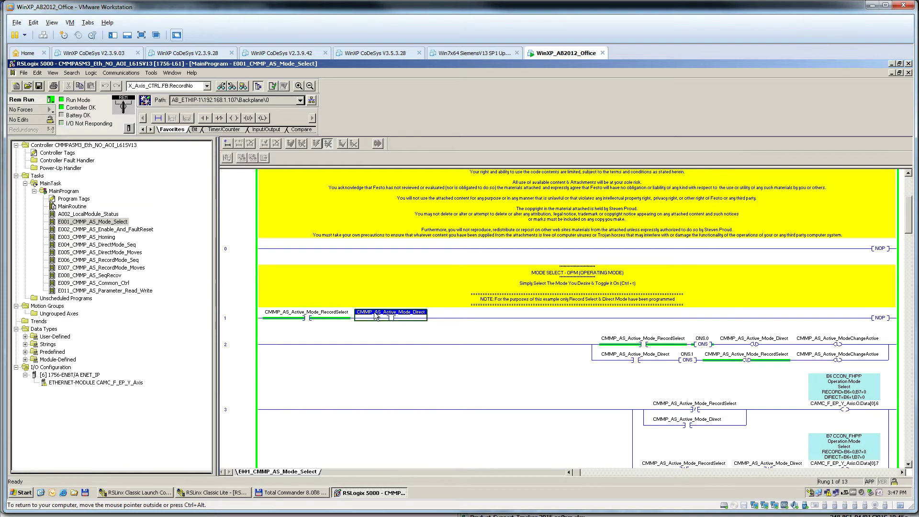
{"action": "left_click", "coordinate": [328, 316]}
{"action": "left_click", "coordinate": [406, 316]}
{"action": "right_click", "coordinate": [406, 314]}
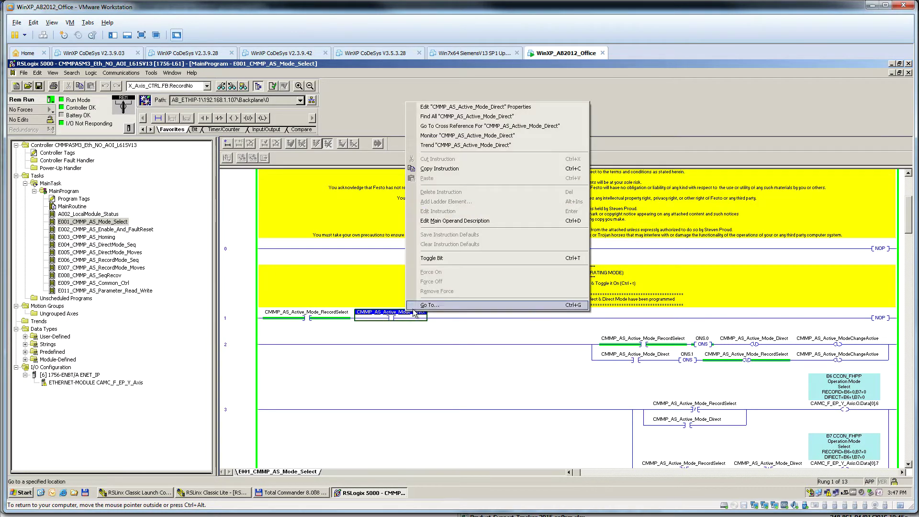
{"action": "left_click", "coordinate": [407, 325]}
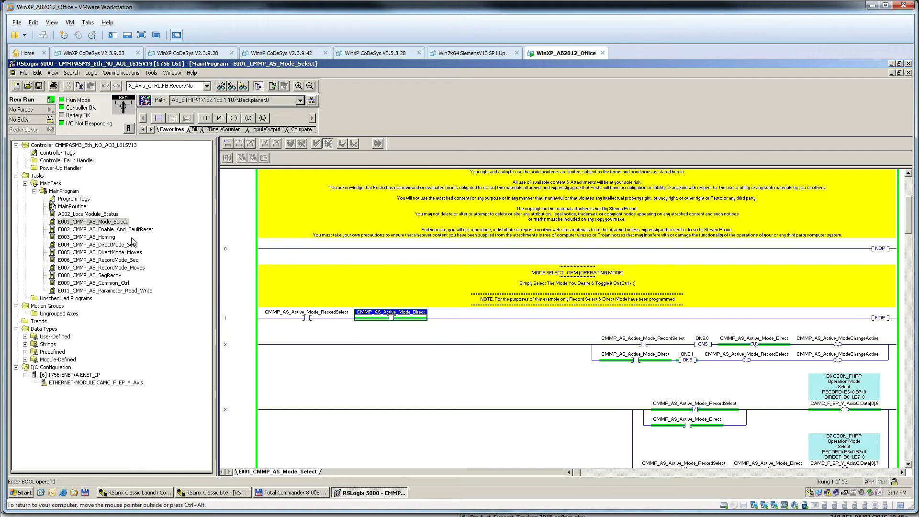
{"action": "double_click", "coordinate": [107, 238]}
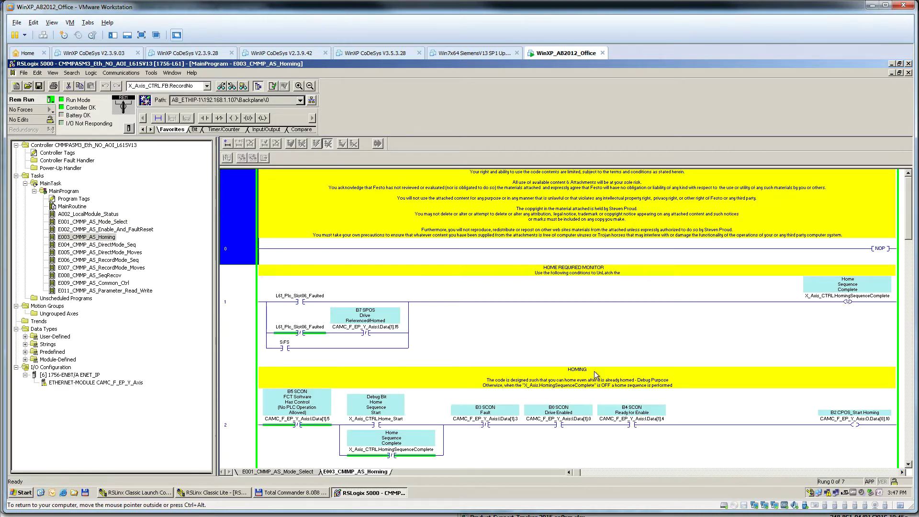
Inspect the homing routine's B7 SPOS referenced-homed contact and its drive status input tag.
{"action": "left_click", "coordinate": [220, 294]}
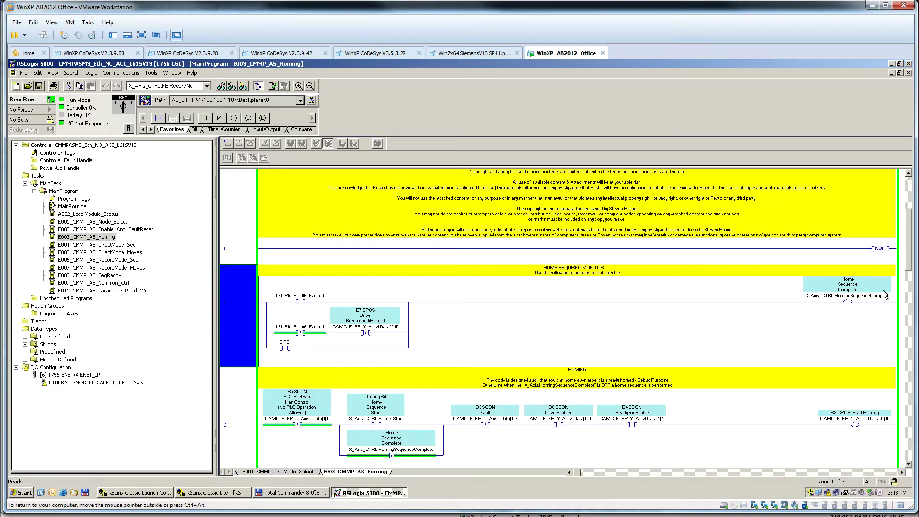
{"action": "scroll", "coordinate": [414, 307], "scroll_direction": "down", "scroll_amount": 1}
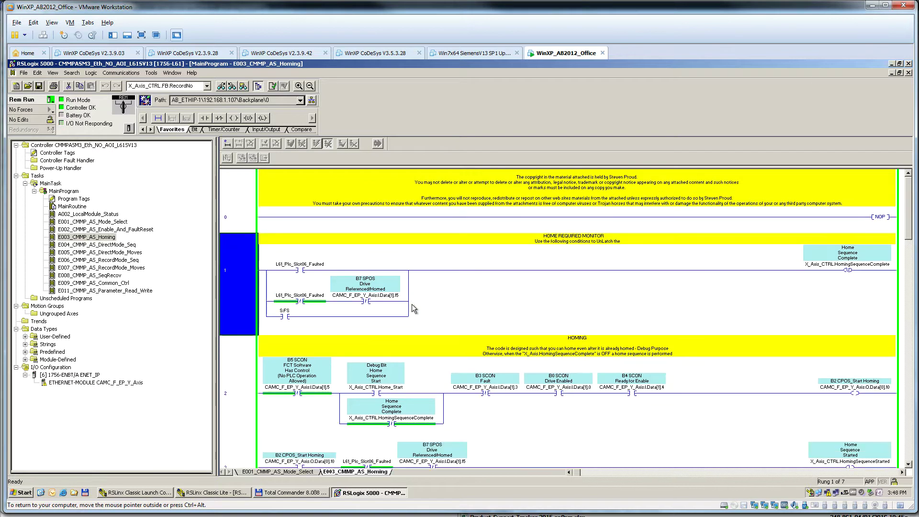
{"action": "left_click", "coordinate": [373, 297]}
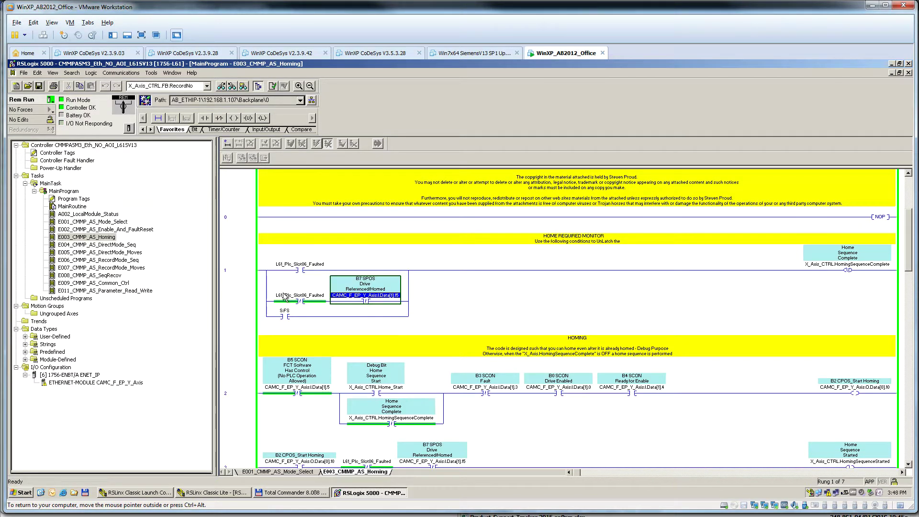
{"action": "left_click", "coordinate": [363, 297]}
{"action": "scroll", "coordinate": [462, 326], "scroll_direction": "down", "scroll_amount": 3}
{"action": "scroll", "coordinate": [388, 329], "scroll_direction": "down", "scroll_amount": 2}
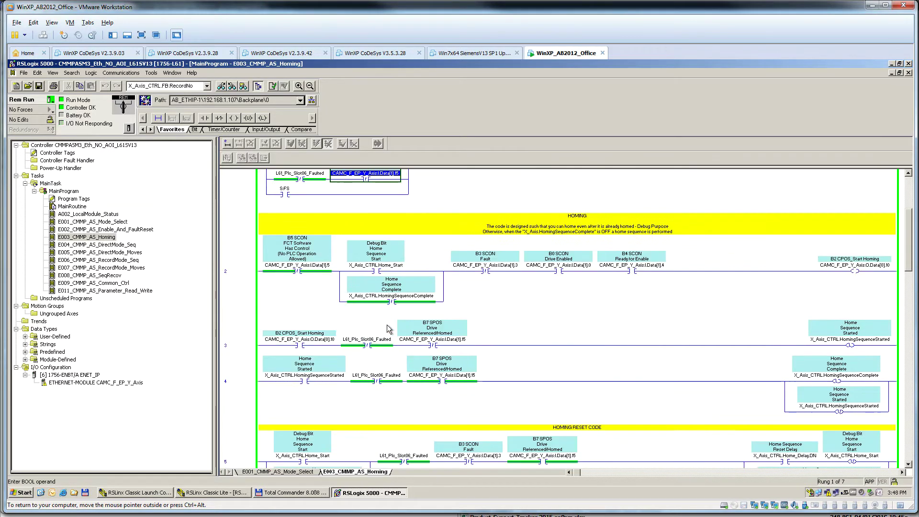
{"action": "scroll", "coordinate": [388, 330], "scroll_direction": "down", "scroll_amount": 5}
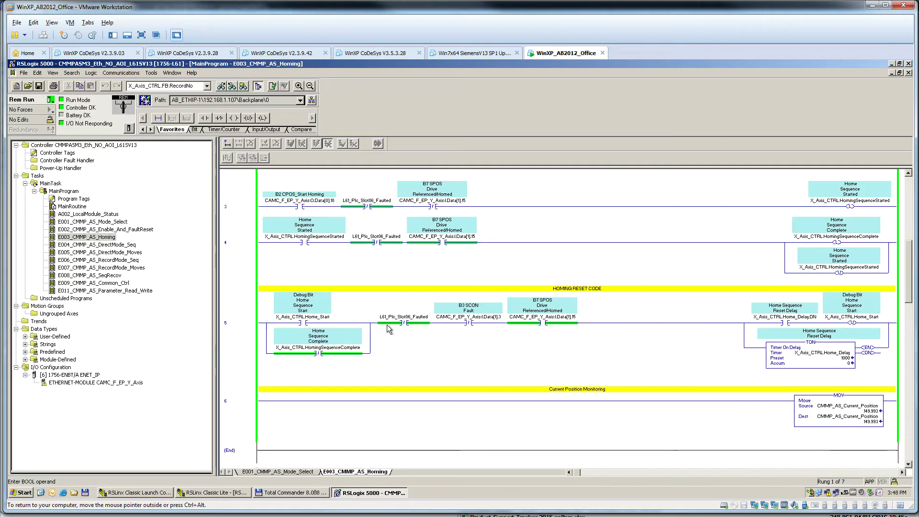
List every use of CMMP_AS_Current_Position from the rung 6 MOV's Source operand.
{"action": "left_click", "coordinate": [886, 409]}
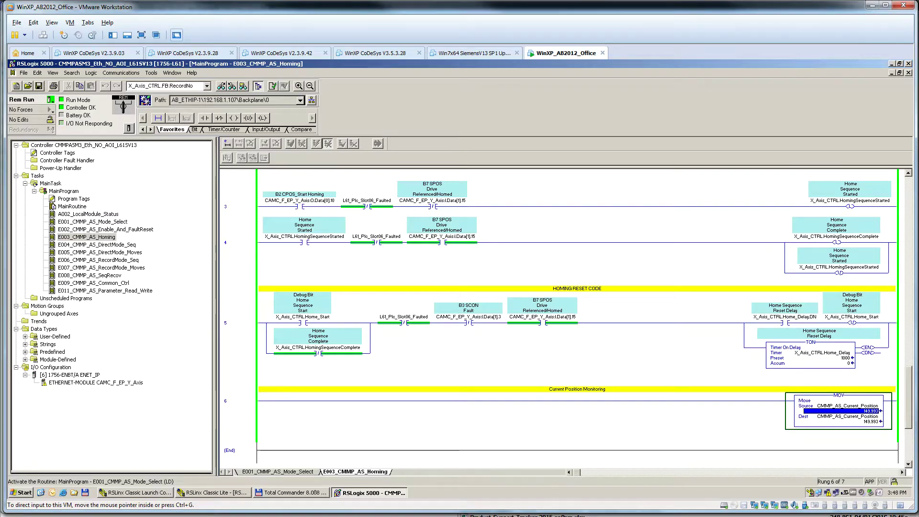
{"action": "key", "text": "alt+Tab"}
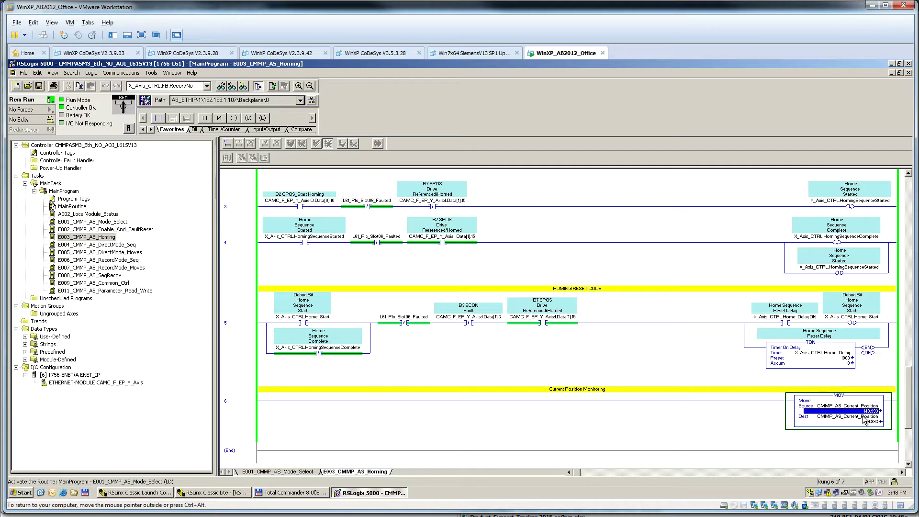
{"action": "double_click", "coordinate": [864, 408]}
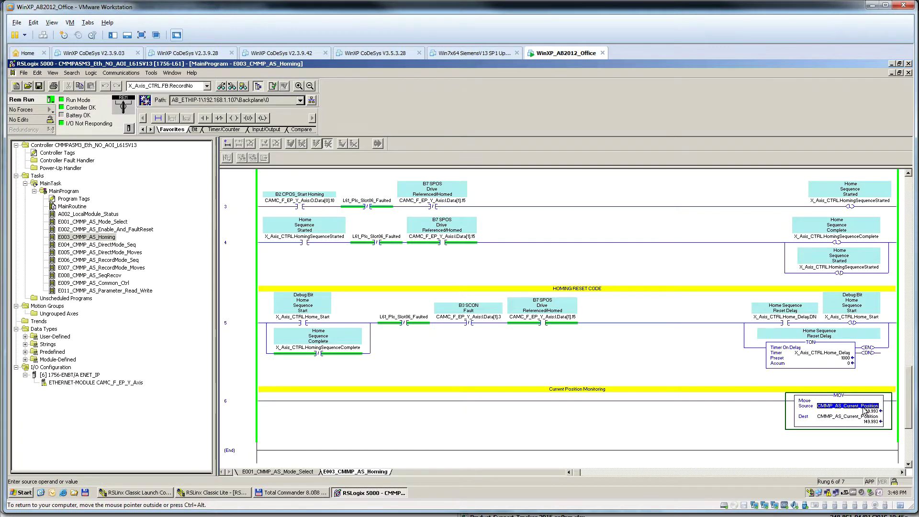
{"action": "key", "text": "ctrl+e"}
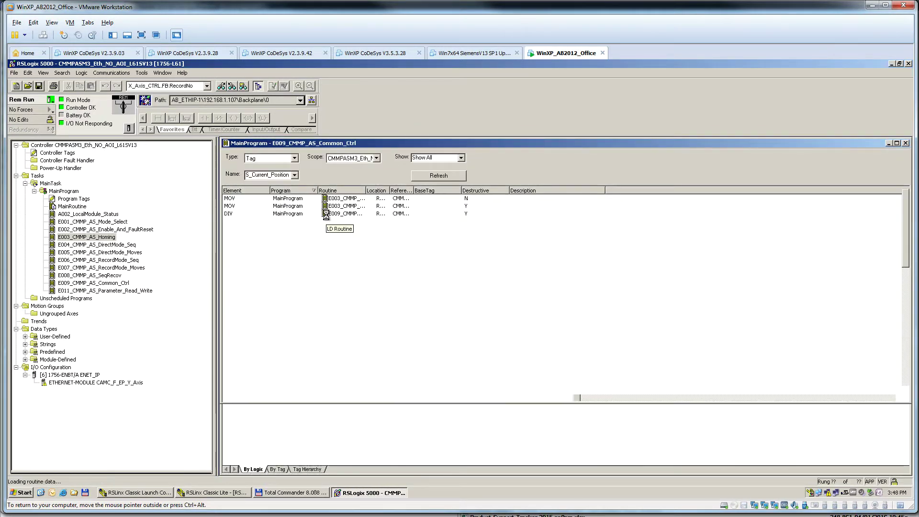
Trace the position to its DIV in E009 and compare with FCT's Fieldbus and Factor Group pages.
{"action": "double_click", "coordinate": [330, 214]}
{"action": "double_click", "coordinate": [859, 201]}
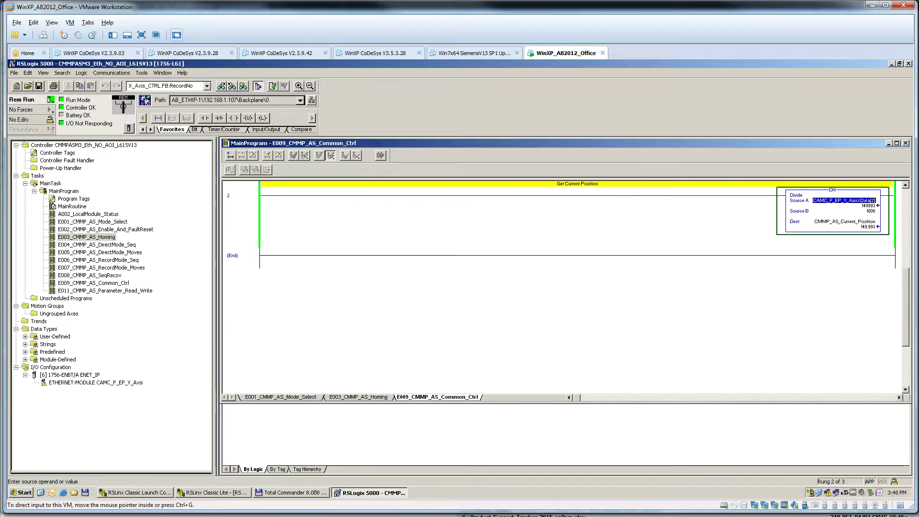
{"action": "key", "text": "alt+Tab"}
{"action": "left_click", "coordinate": [72, 216]}
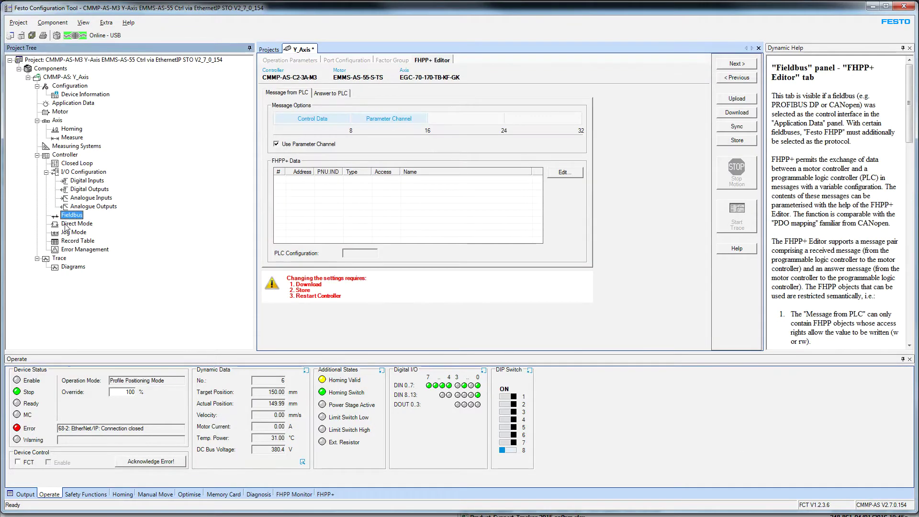
{"action": "left_click", "coordinate": [379, 63]}
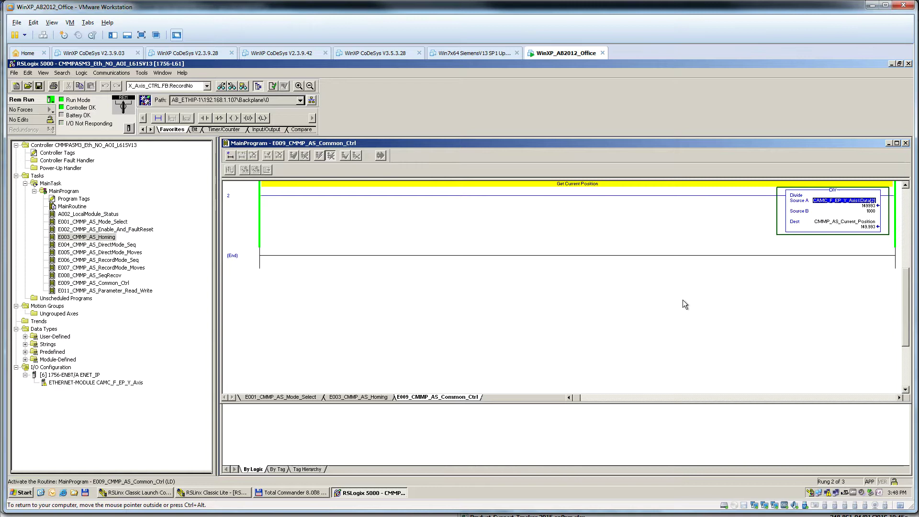
Browse E003_CMMP_AS_Homing's reset delay timer preset and Home Sequence Start debug contact.
{"action": "double_click", "coordinate": [111, 236]}
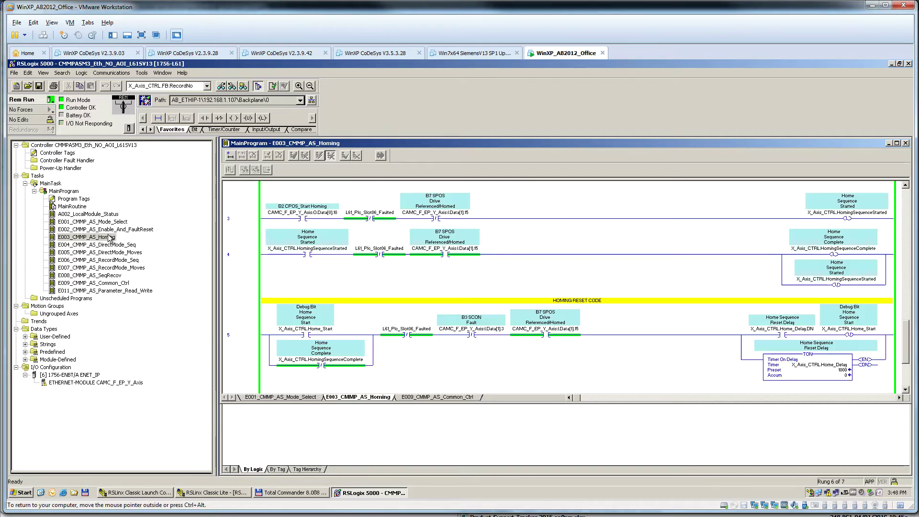
{"action": "left_click", "coordinate": [848, 371]}
{"action": "scroll", "coordinate": [845, 373], "scroll_direction": "up", "scroll_amount": 3}
{"action": "left_click", "coordinate": [376, 261]}
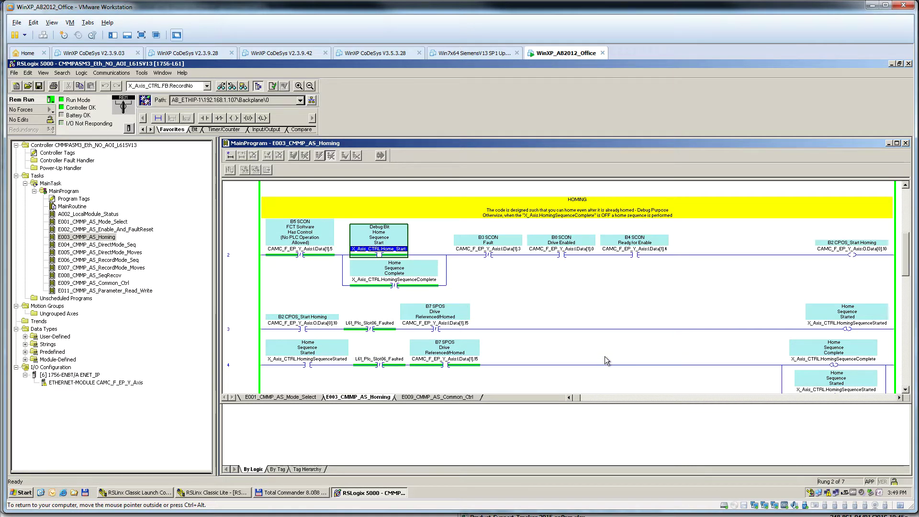
{"action": "scroll", "coordinate": [605, 346], "scroll_direction": "down", "scroll_amount": 3}
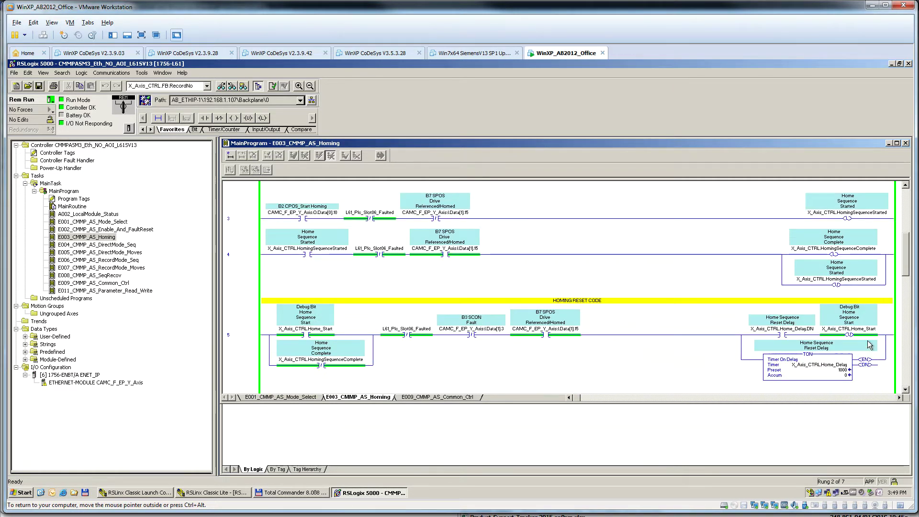
{"action": "scroll", "coordinate": [880, 312], "scroll_direction": "down", "scroll_amount": 2}
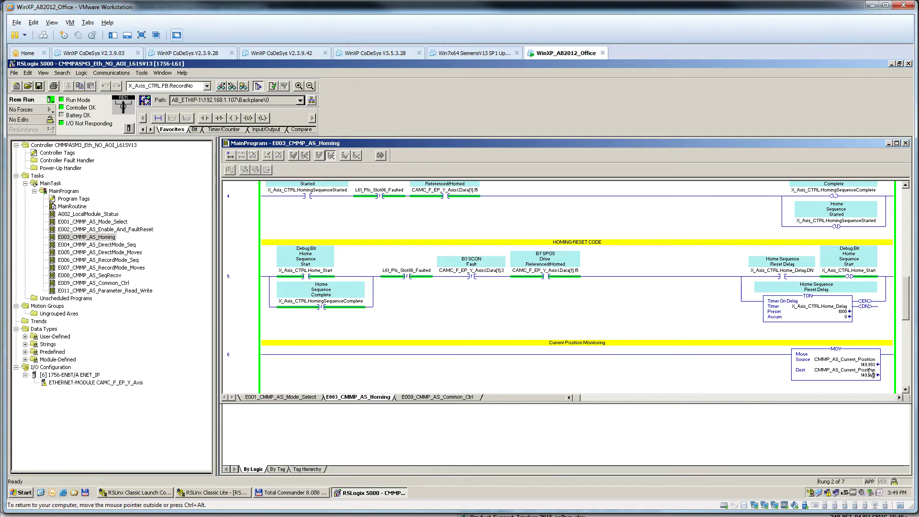
{"action": "mouse_move", "coordinate": [872, 373]}
{"action": "scroll", "coordinate": [764, 340], "scroll_direction": "up", "scroll_amount": 6}
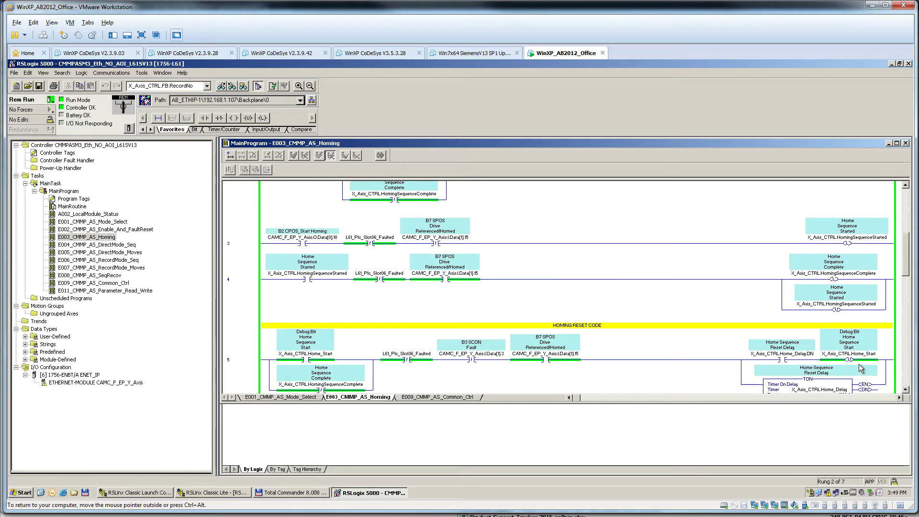
{"action": "double_click", "coordinate": [115, 230]}
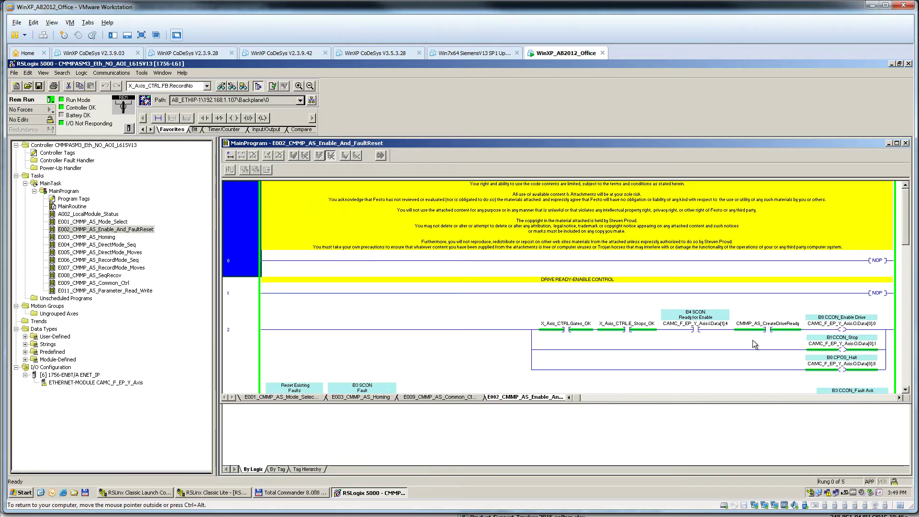
Inspect the B4 SCON Ready for Enable, CMMP_AS_CreateDriveReady, B3 SCON Fault and Reset Existing Faults contacts.
{"action": "left_click", "coordinate": [714, 331]}
{"action": "scroll", "coordinate": [615, 343], "scroll_direction": "down", "scroll_amount": 2}
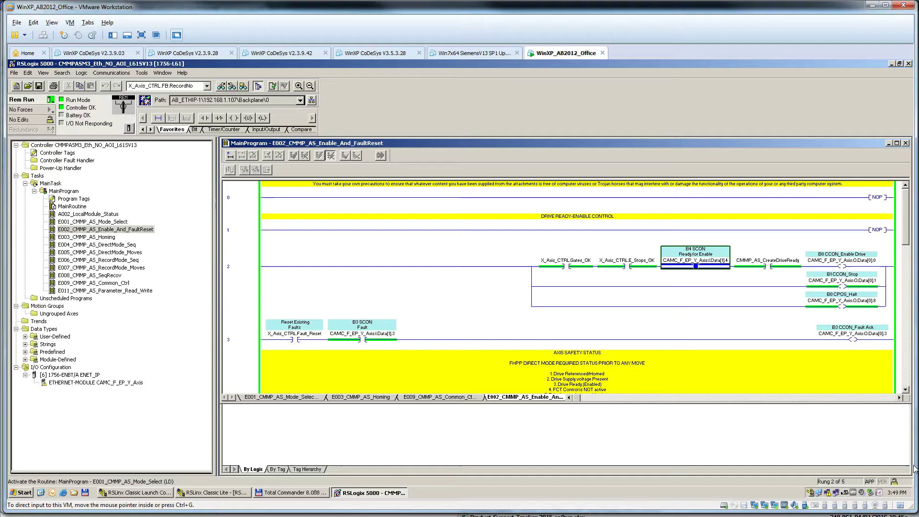
{"action": "left_click", "coordinate": [759, 266]}
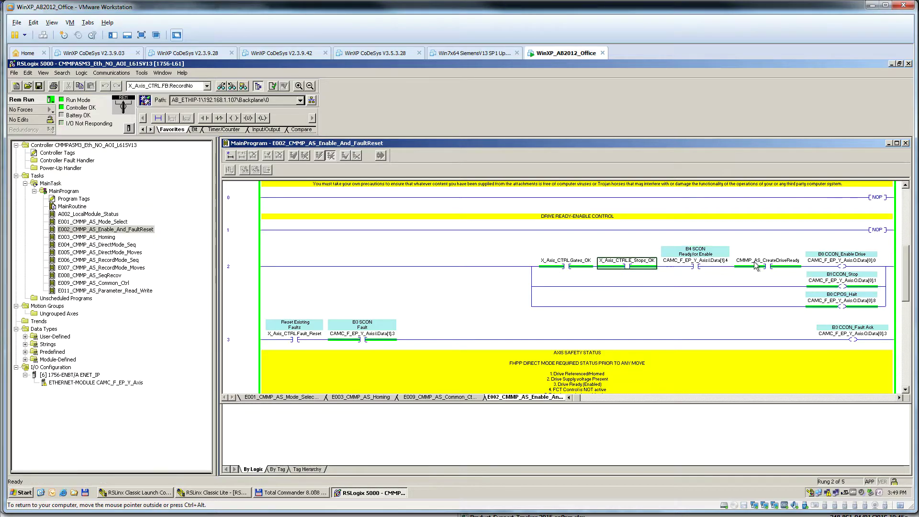
{"action": "left_click", "coordinate": [716, 267]}
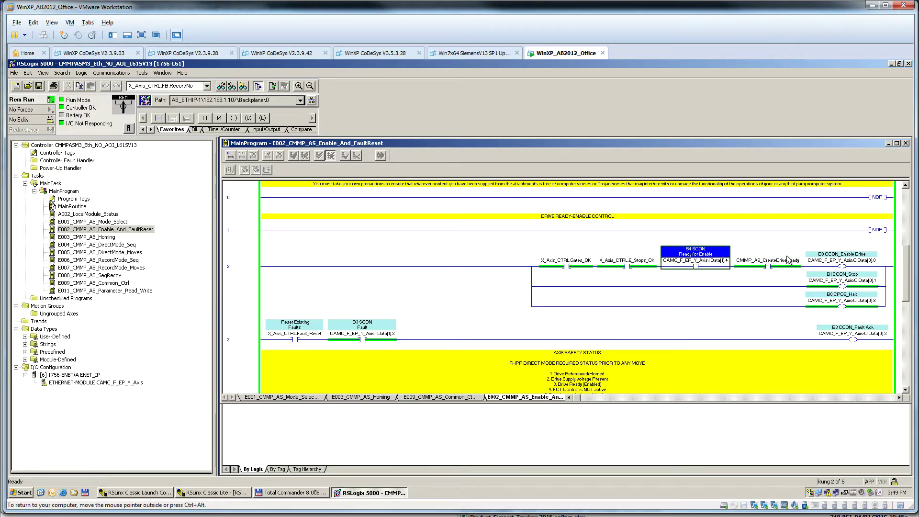
{"action": "left_click", "coordinate": [362, 339]}
{"action": "left_click", "coordinate": [290, 339]}
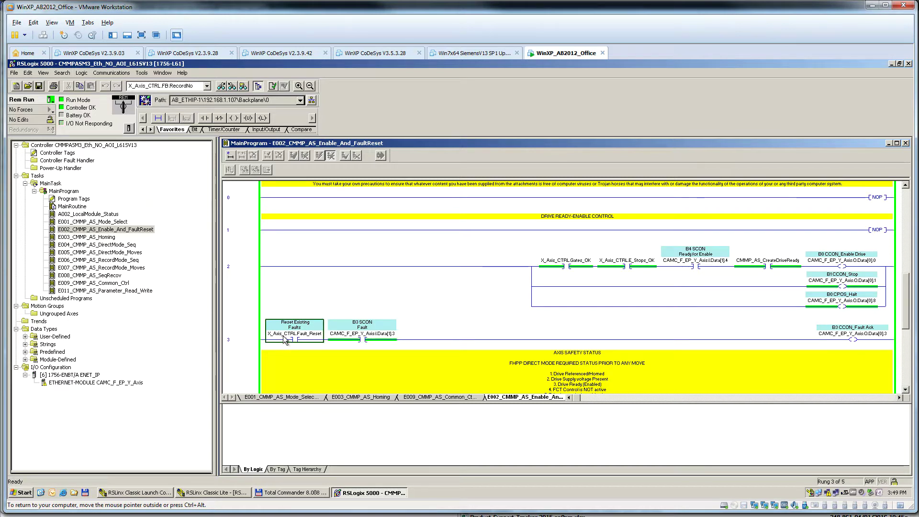
Toggle the Reset Existing Faults bit on and back off with Ctrl+T.
{"action": "right_click", "coordinate": [288, 335]}
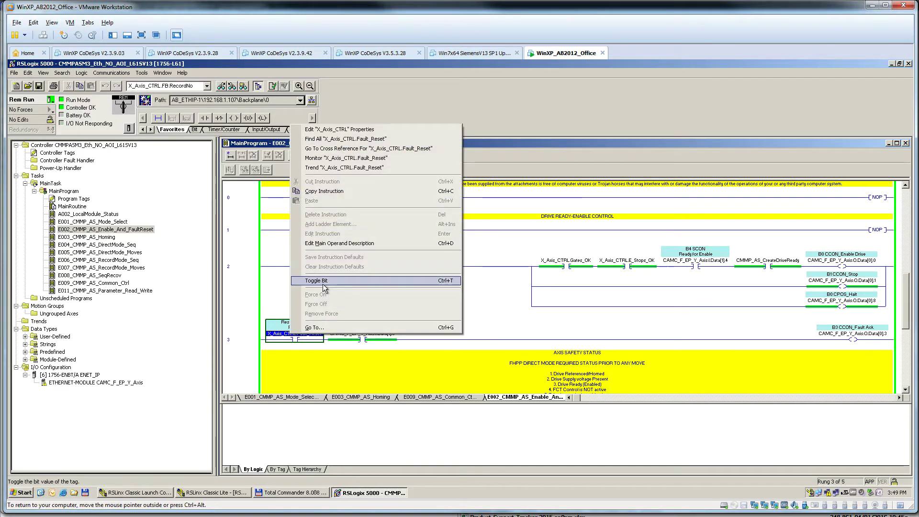
{"action": "left_click", "coordinate": [231, 327]}
{"action": "left_click", "coordinate": [296, 337]}
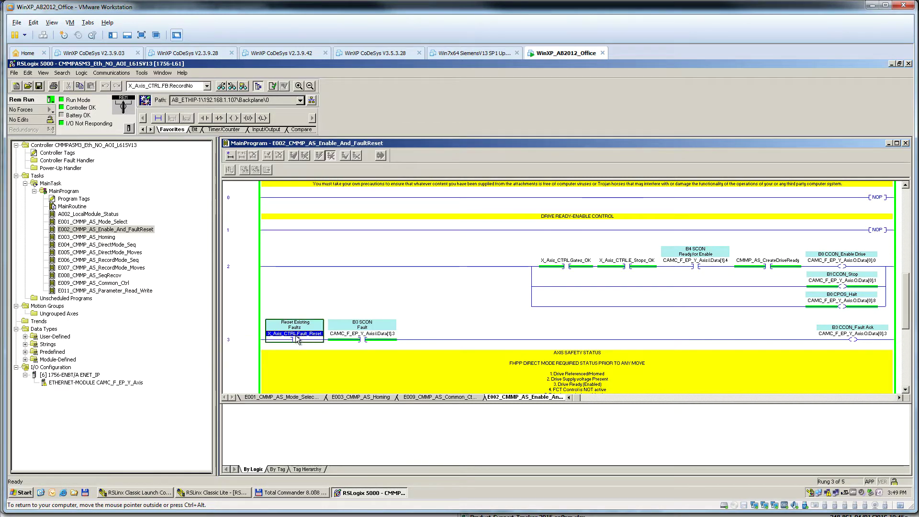
{"action": "key", "text": "ctrl+t"}
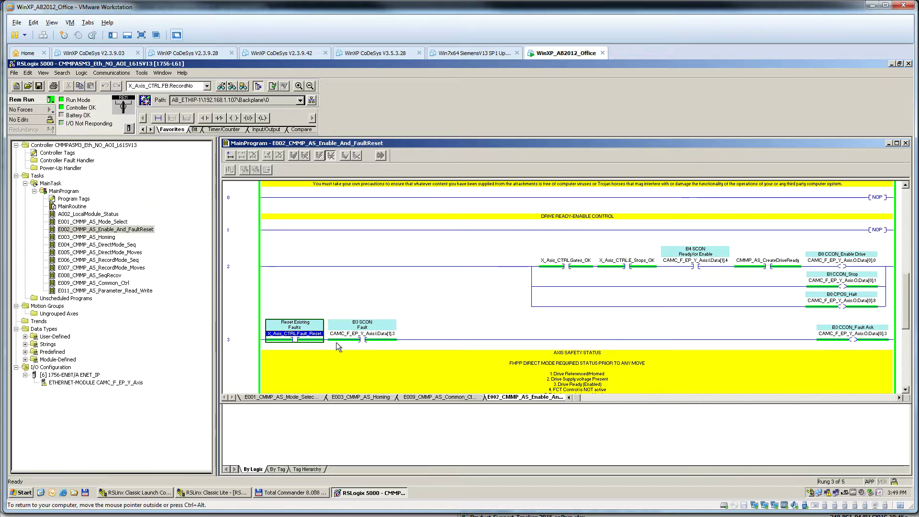
{"action": "key", "text": "ctrl+t"}
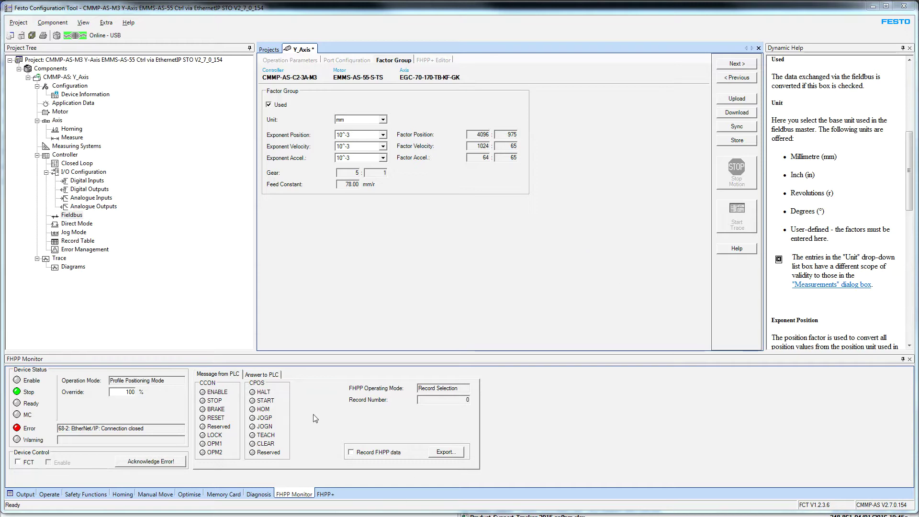
Restart the drive controller via Component > Online > Restart Controller, confirming the warning.
{"action": "left_click", "coordinate": [52, 22]}
{"action": "mouse_move", "coordinate": [63, 86]}
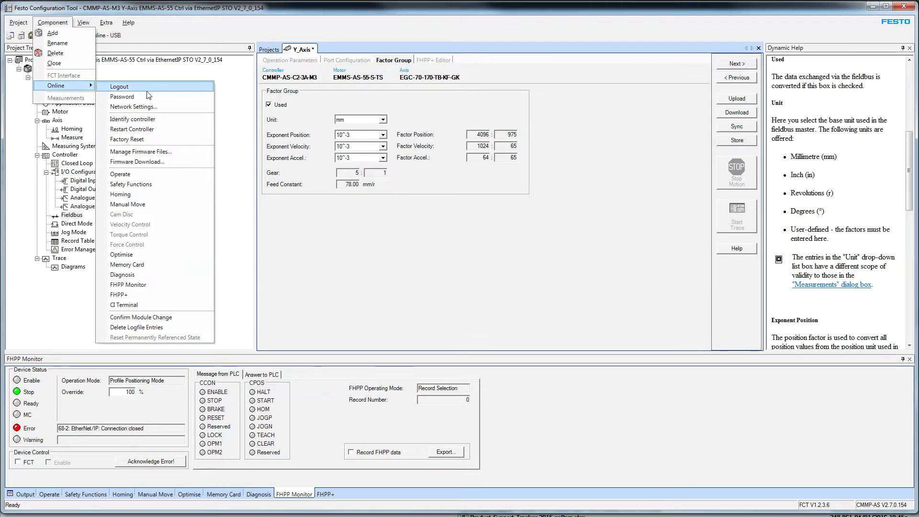
{"action": "left_click", "coordinate": [144, 129]}
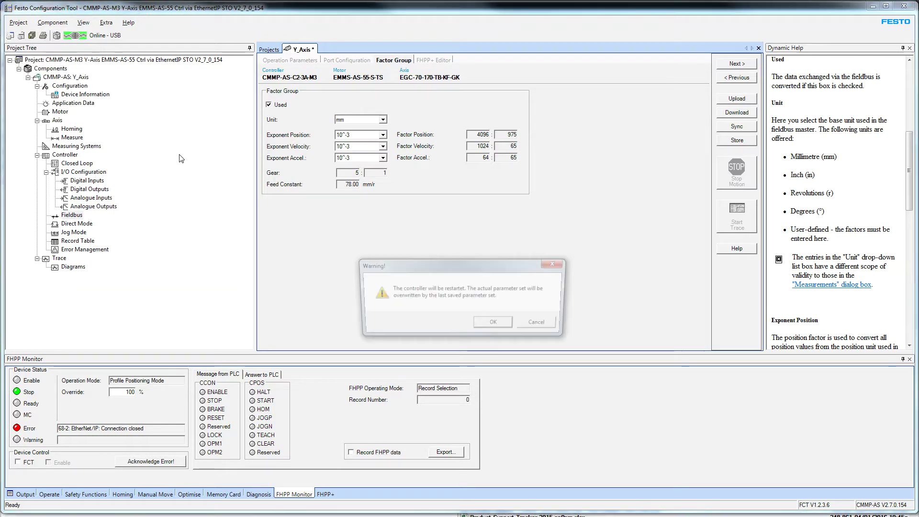
{"action": "left_click", "coordinate": [493, 321]}
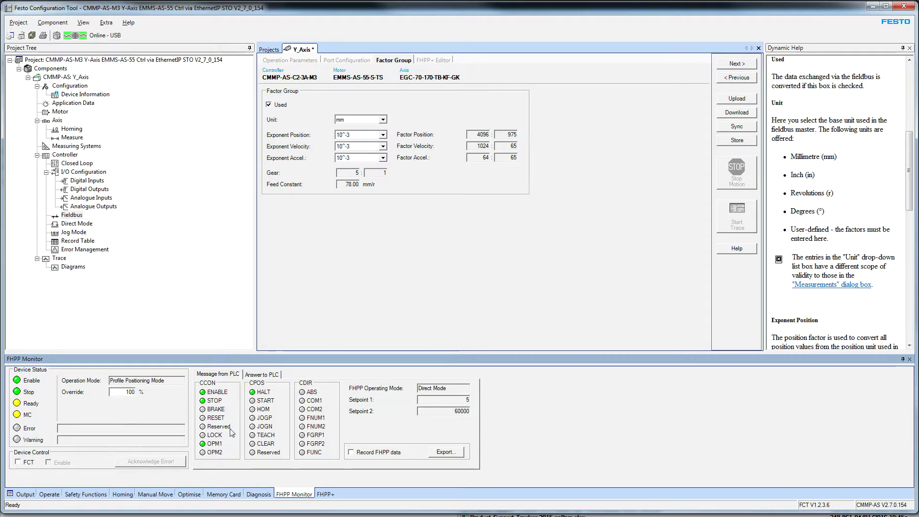
{"action": "left_click", "coordinate": [383, 266]}
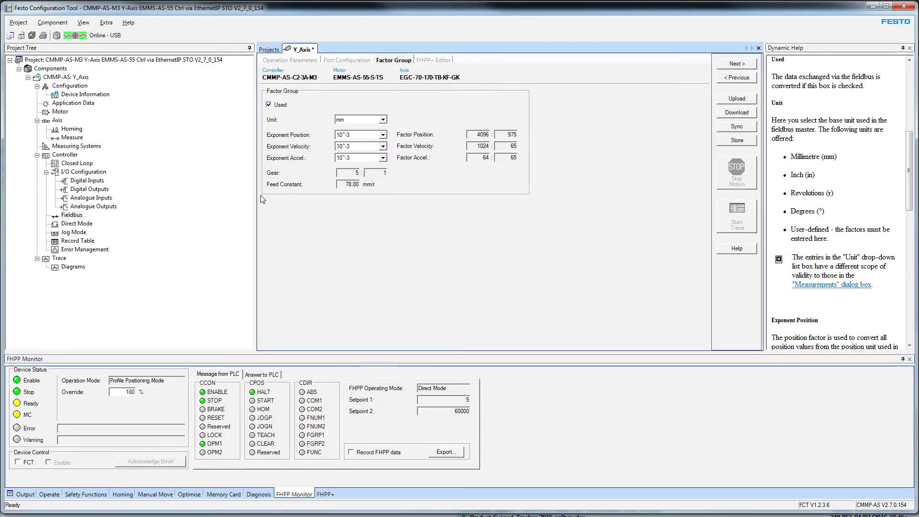
Back in RSLogix, maximize the E002 ladder window and review rungs 0 through 2.
{"action": "key", "text": "alt+Tab"}
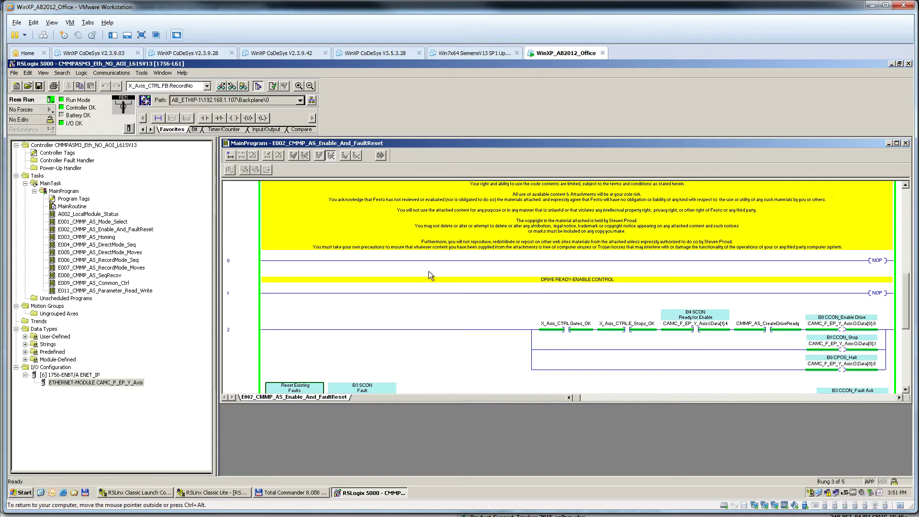
{"action": "double_click", "coordinate": [406, 147]}
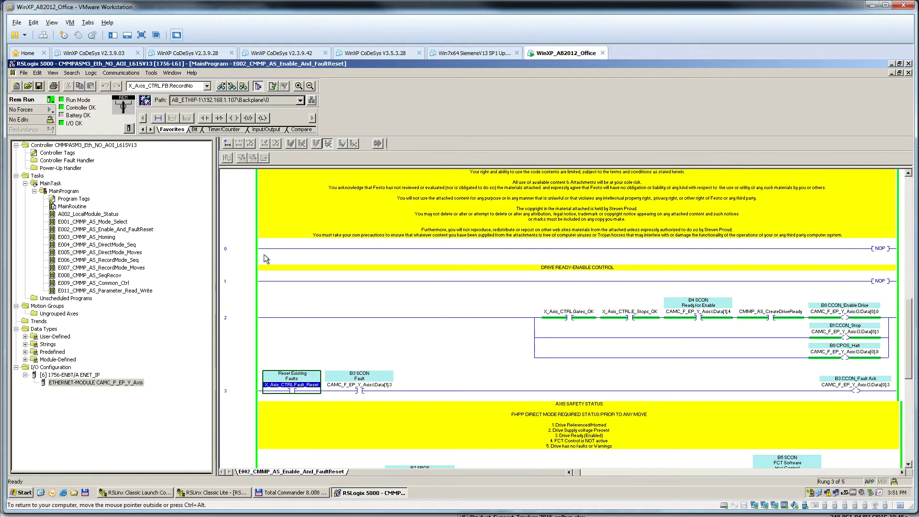
{"action": "left_click", "coordinate": [251, 251]}
{"action": "left_click", "coordinate": [254, 287]}
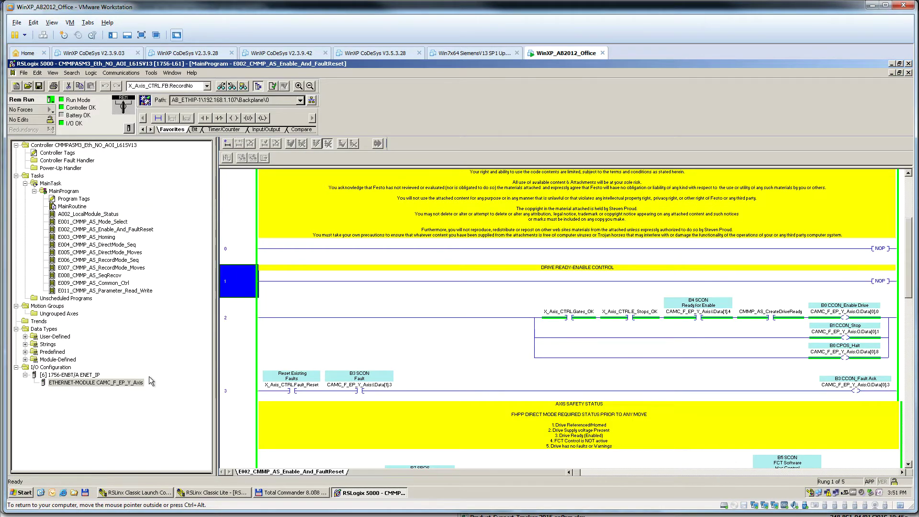
{"action": "left_click", "coordinate": [70, 376]}
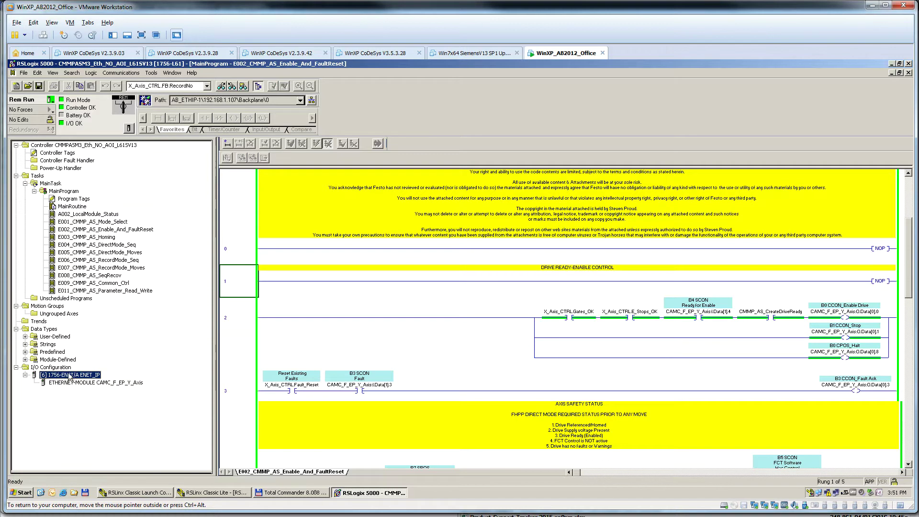
{"action": "left_click", "coordinate": [241, 298]}
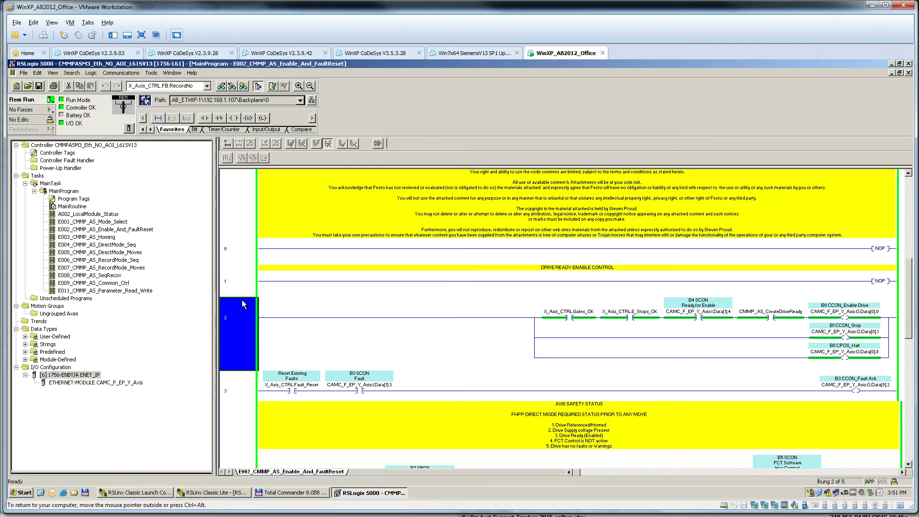
{"action": "left_click", "coordinate": [242, 294]}
{"action": "left_click", "coordinate": [256, 330]}
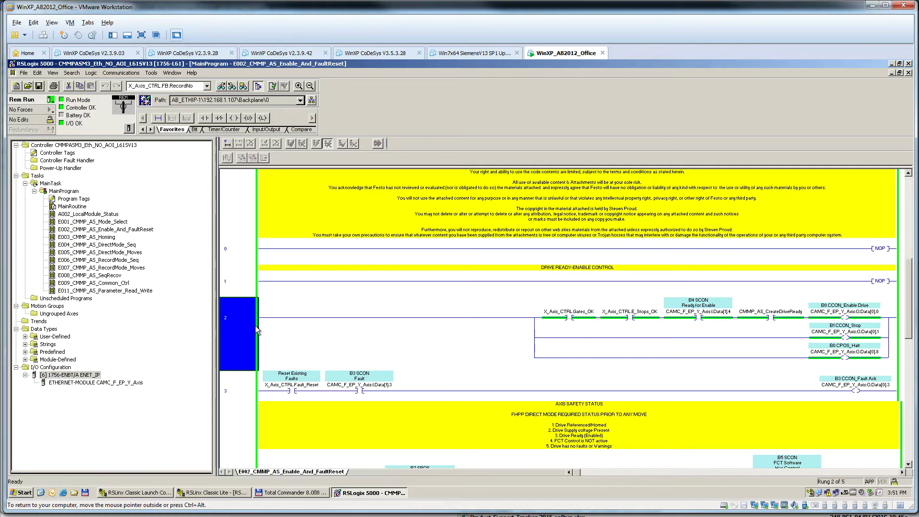
Inspect rung 3's B3 SCON Fault and Reset Existing Faults contacts, then scroll to rung 4.
{"action": "left_click", "coordinate": [362, 390]}
{"action": "left_click", "coordinate": [308, 390]}
{"action": "left_click", "coordinate": [262, 401]}
{"action": "left_click", "coordinate": [295, 386]}
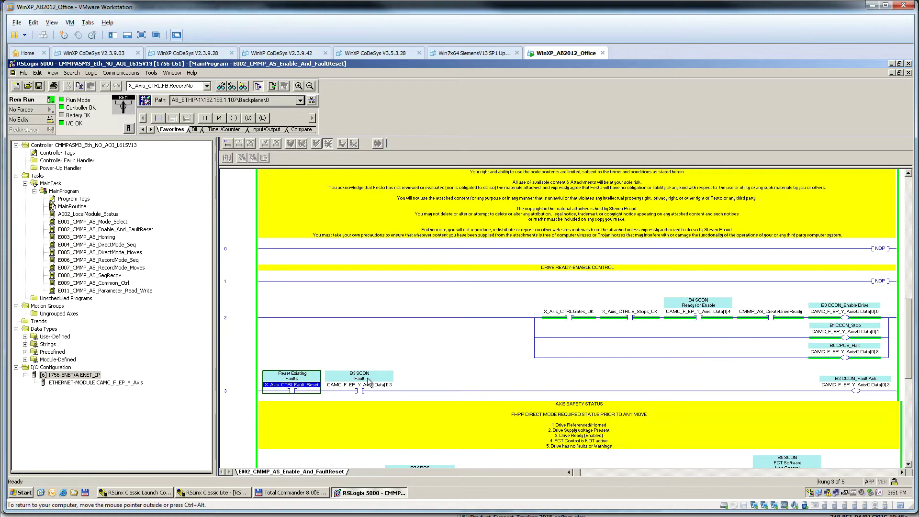
{"action": "left_click", "coordinate": [368, 381]}
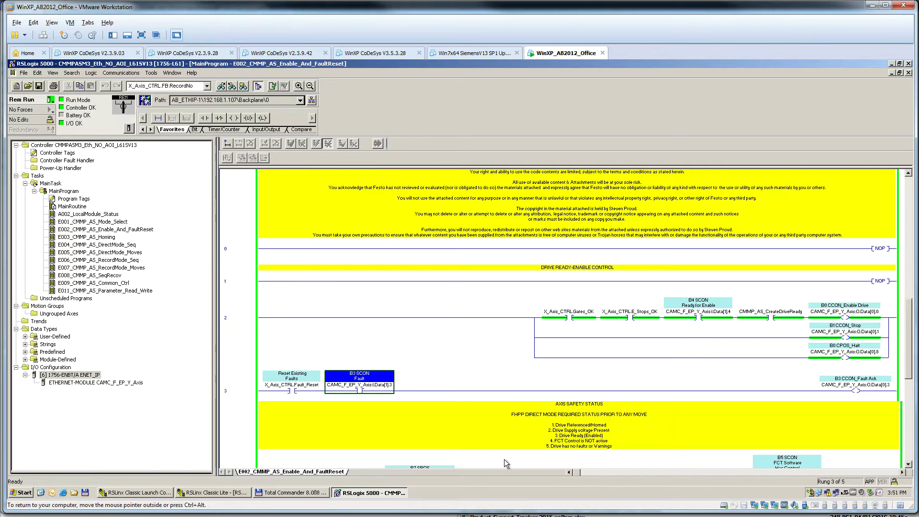
{"action": "left_click", "coordinate": [242, 395]}
{"action": "scroll", "coordinate": [241, 395], "scroll_direction": "down", "scroll_amount": 3}
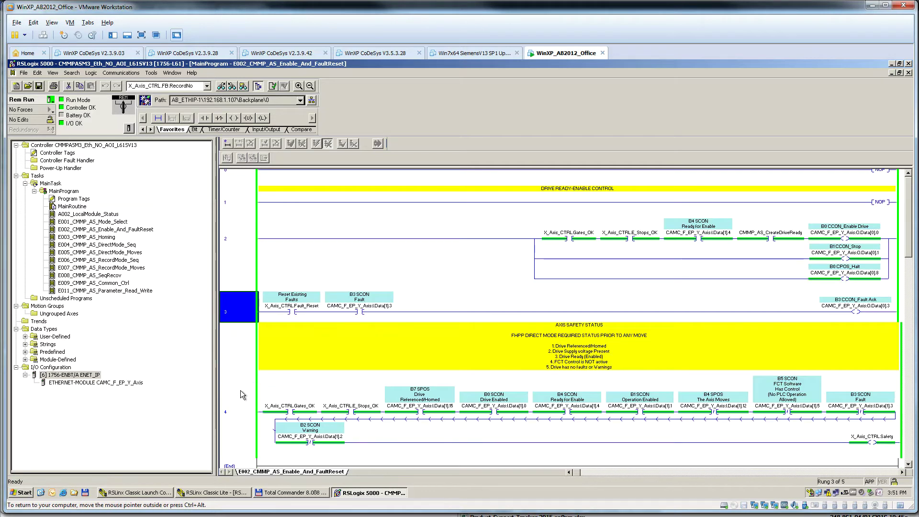
{"action": "double_click", "coordinate": [118, 238]}
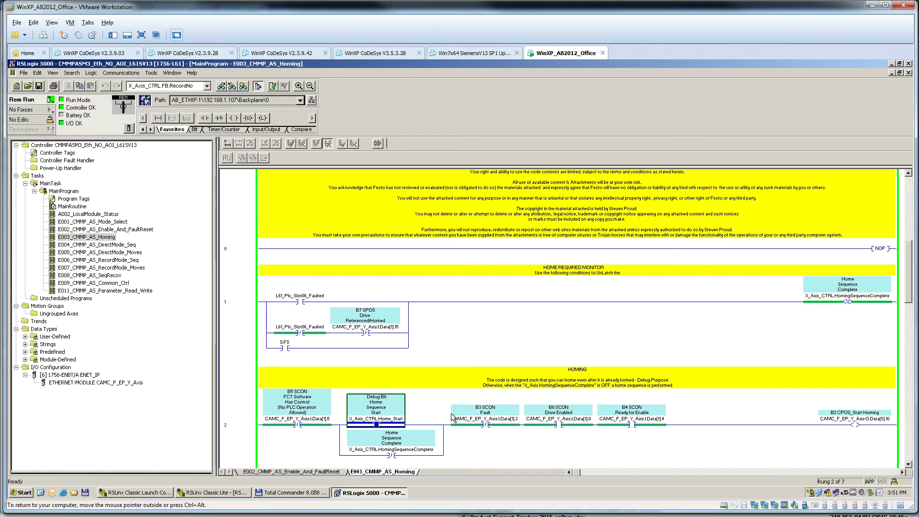
Inspect rung 1's L61_Plc_Slot06_Faulted contacts and Home Sequence Complete coil.
{"action": "scroll", "coordinate": [452, 418], "scroll_direction": "down", "scroll_amount": 10}
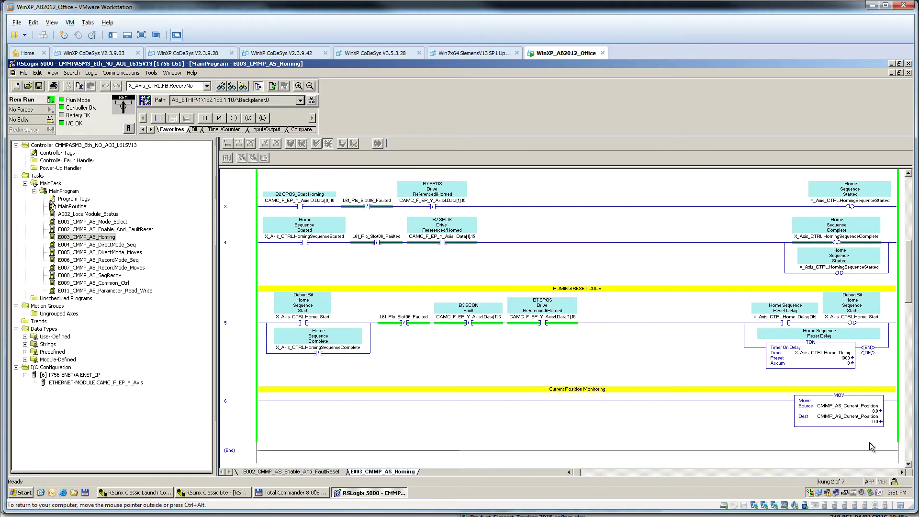
{"action": "scroll", "coordinate": [871, 431], "scroll_direction": "up", "scroll_amount": 10}
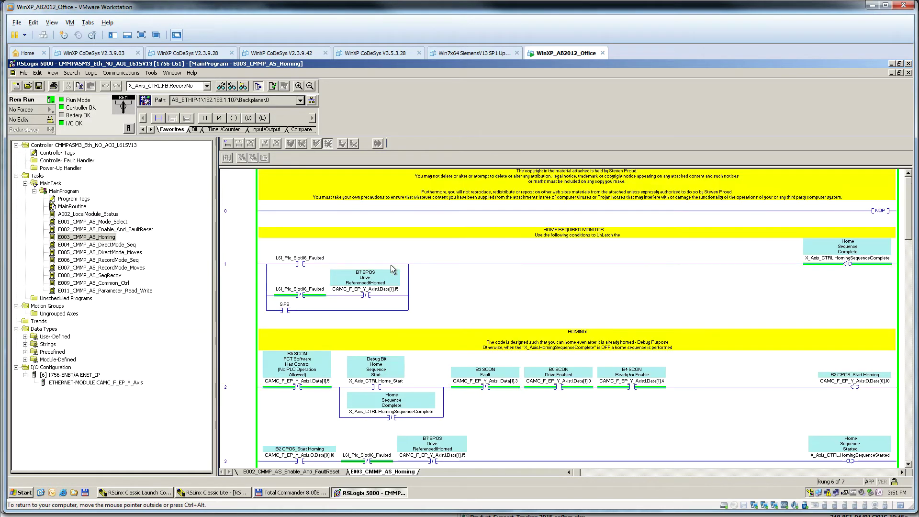
{"action": "left_click", "coordinate": [379, 295]}
{"action": "left_click", "coordinate": [299, 289]}
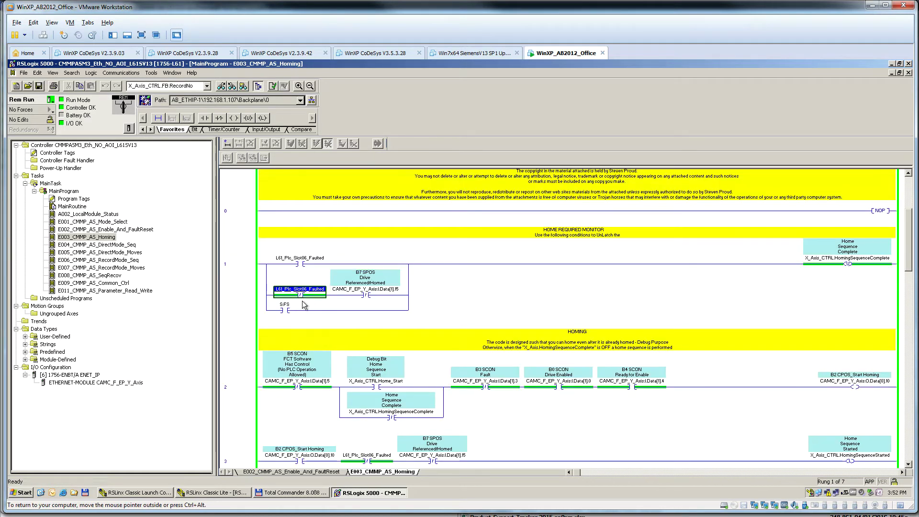
{"action": "left_click", "coordinate": [893, 266]}
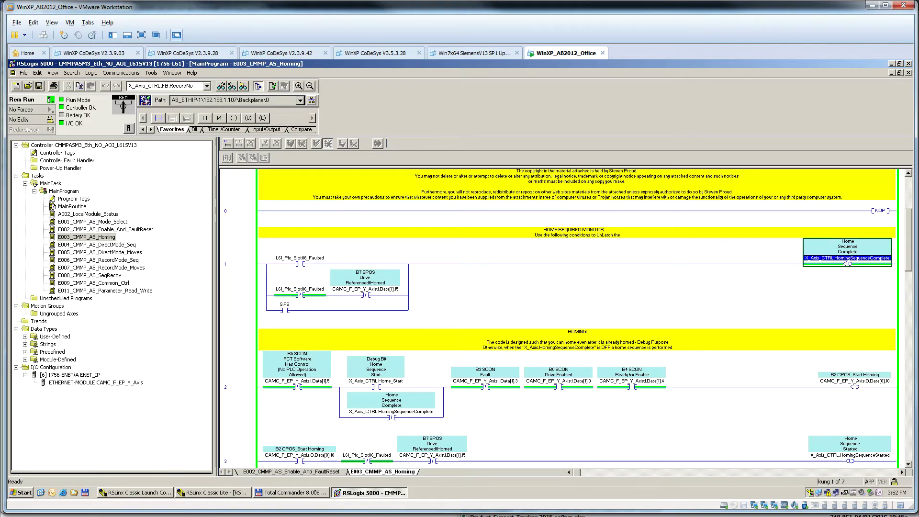
Toggle the Home Start debug bit in rung 2 to begin homing.
{"action": "scroll", "coordinate": [431, 325], "scroll_direction": "down", "scroll_amount": 5}
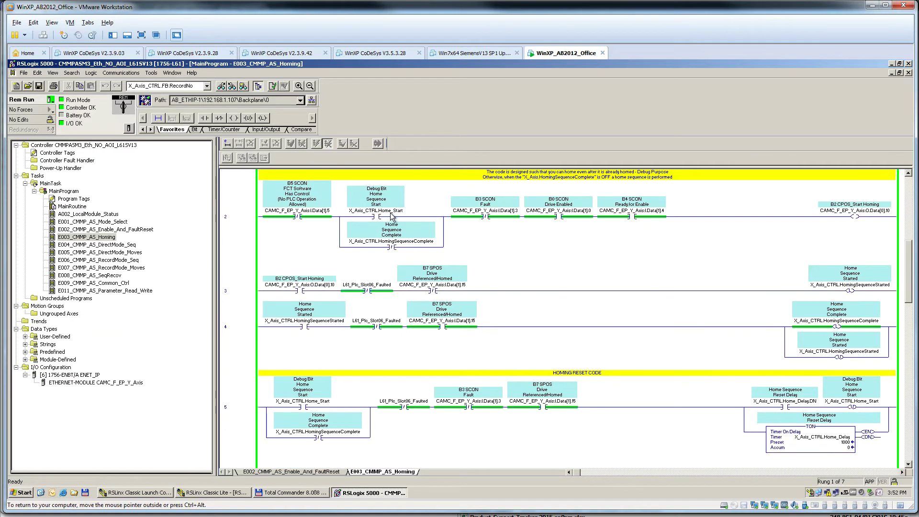
{"action": "left_click", "coordinate": [391, 215]}
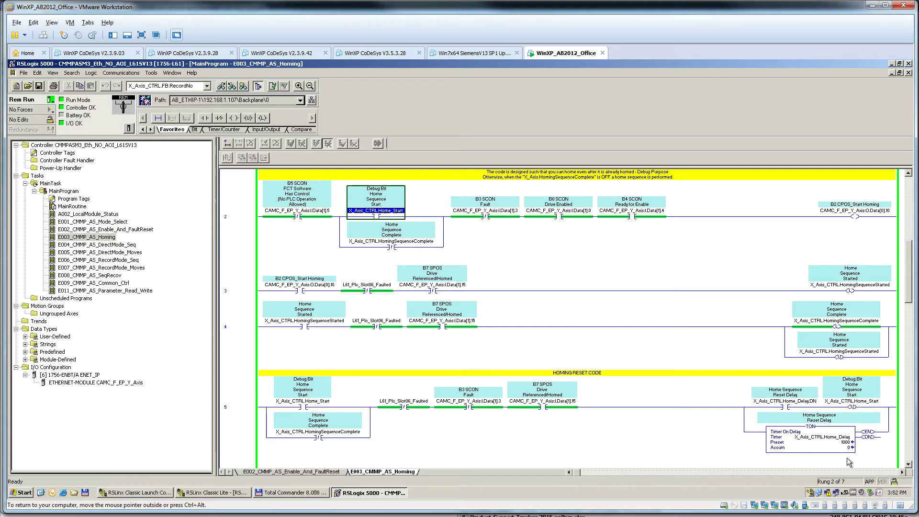
{"action": "key", "text": "ctrl+t"}
Inspect the B2 CPOS_Start_Homing and B7 SPOS referenced contacts in rungs 3 and 4.
{"action": "scroll", "coordinate": [858, 347], "scroll_direction": "down", "scroll_amount": 2}
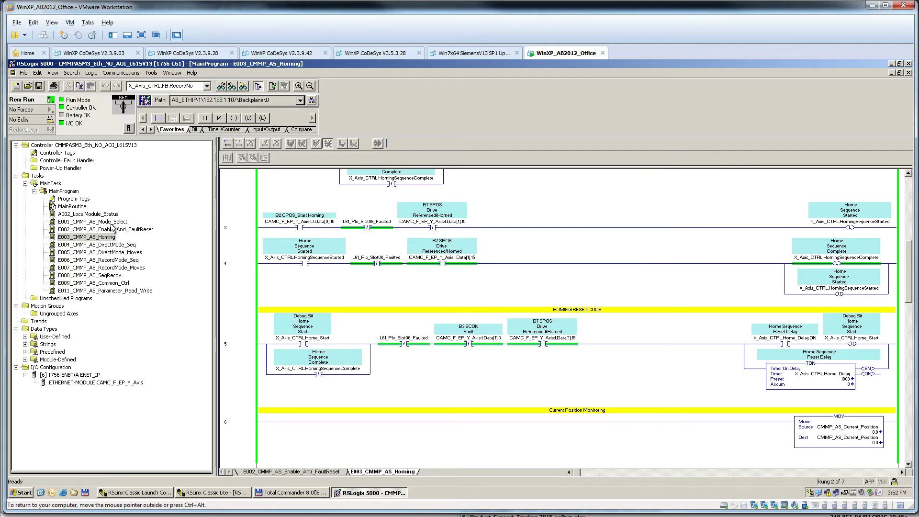
{"action": "left_click", "coordinate": [299, 227]}
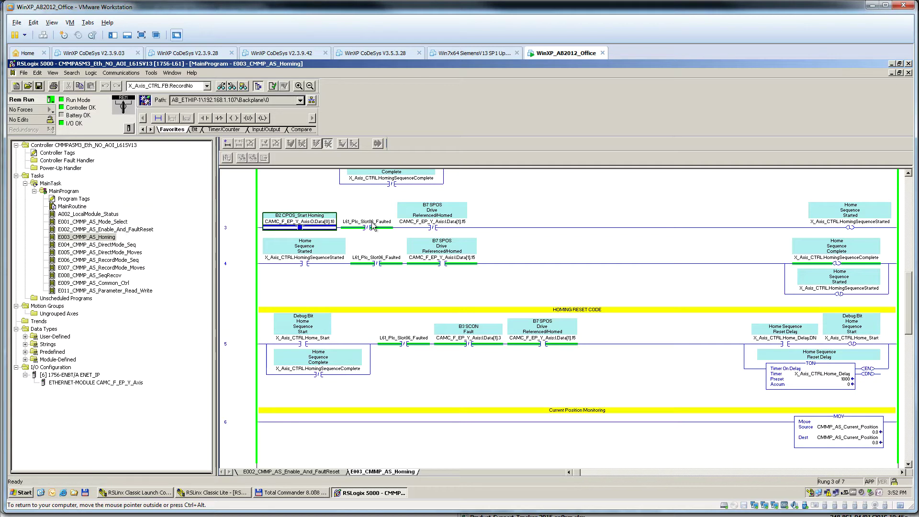
{"action": "left_click", "coordinate": [438, 226]}
{"action": "left_click", "coordinate": [452, 259]}
{"action": "left_click", "coordinate": [435, 224]}
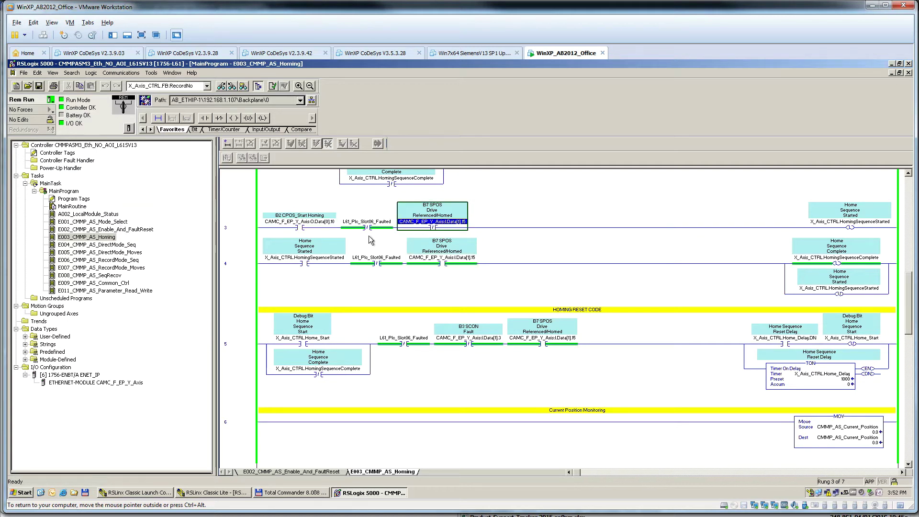
{"action": "left_click", "coordinate": [320, 223]}
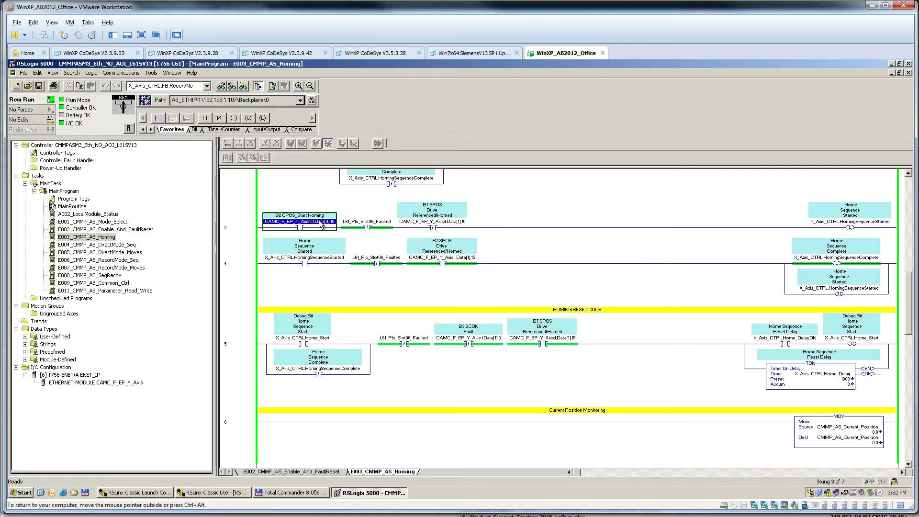
Open Controller Tags and check the drive module name CAMC_F_EP_Y_Axis in its properties.
{"action": "double_click", "coordinate": [57, 153]}
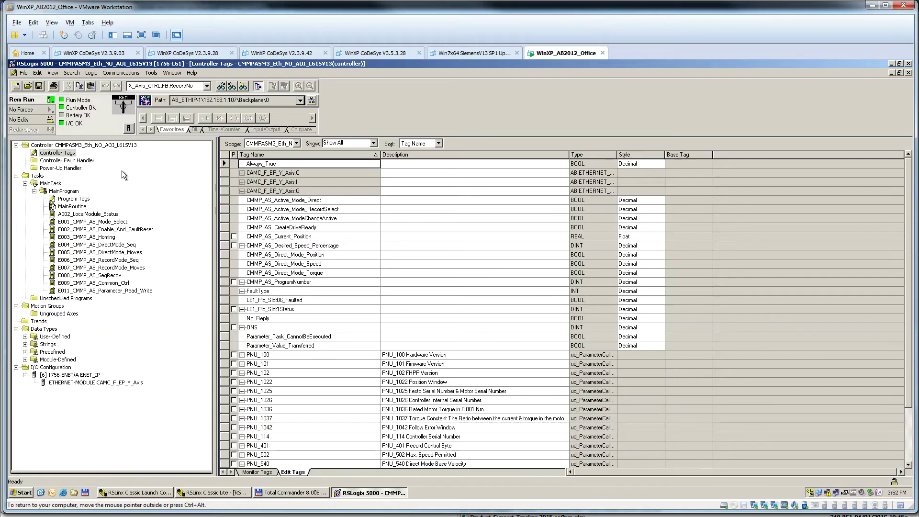
{"action": "double_click", "coordinate": [132, 384]}
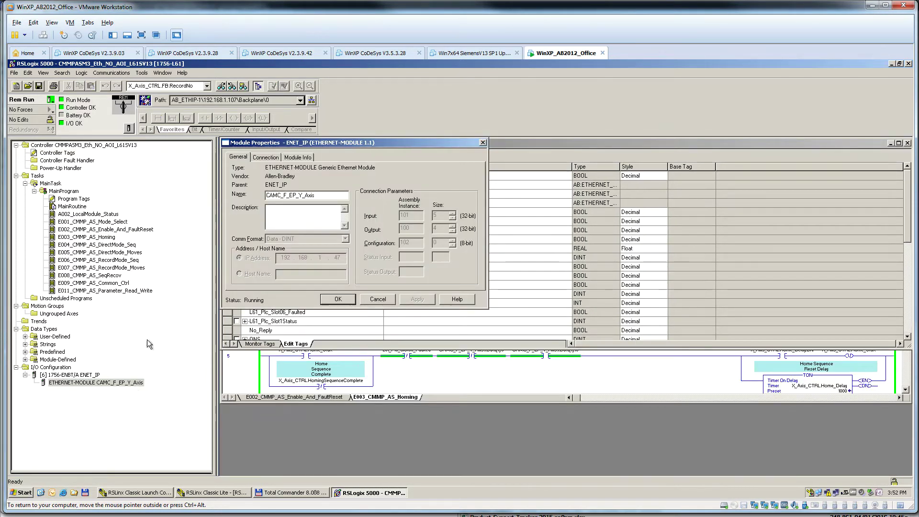
{"action": "double_click", "coordinate": [317, 196]}
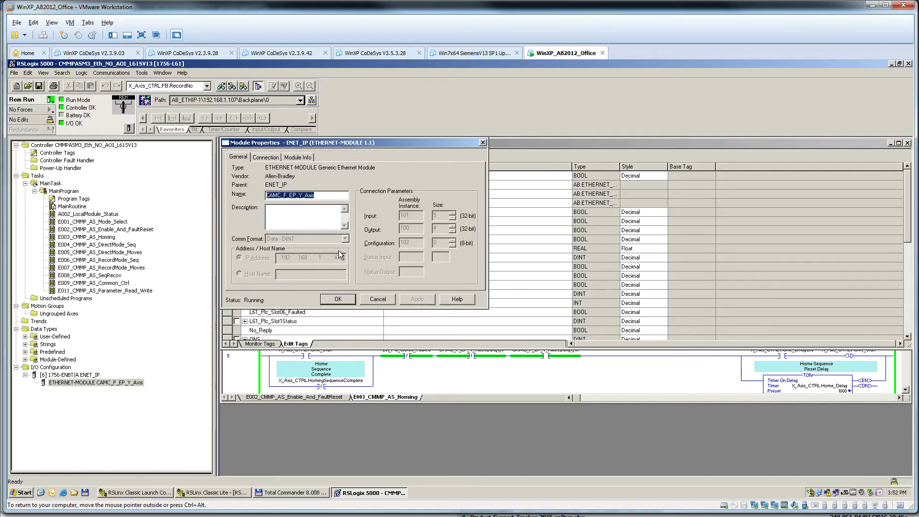
{"action": "left_click", "coordinate": [377, 299]}
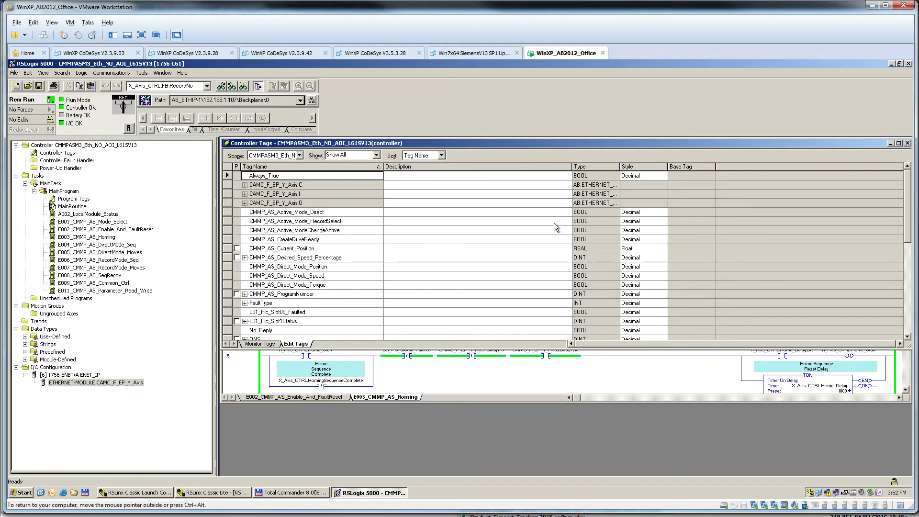
Expand CAMC_F_EP_Y_Axis:O.Data[0] to show its control bits with full descriptions.
{"action": "double_click", "coordinate": [478, 143]}
{"action": "left_click", "coordinate": [242, 191]}
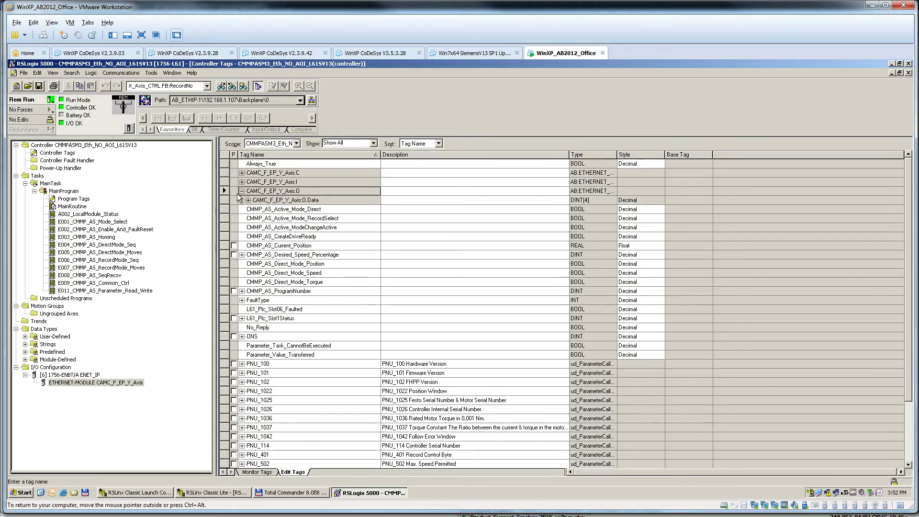
{"action": "left_click", "coordinate": [248, 200]}
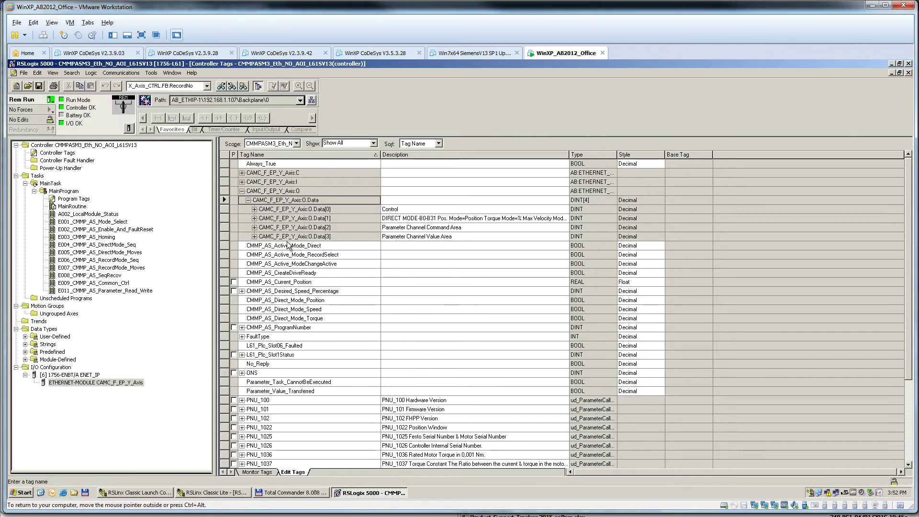
{"action": "left_click", "coordinate": [254, 209]}
{"action": "left_click_drag", "start_coordinate": [568, 153], "coordinate": [741, 155]}
{"action": "left_click", "coordinate": [335, 319]}
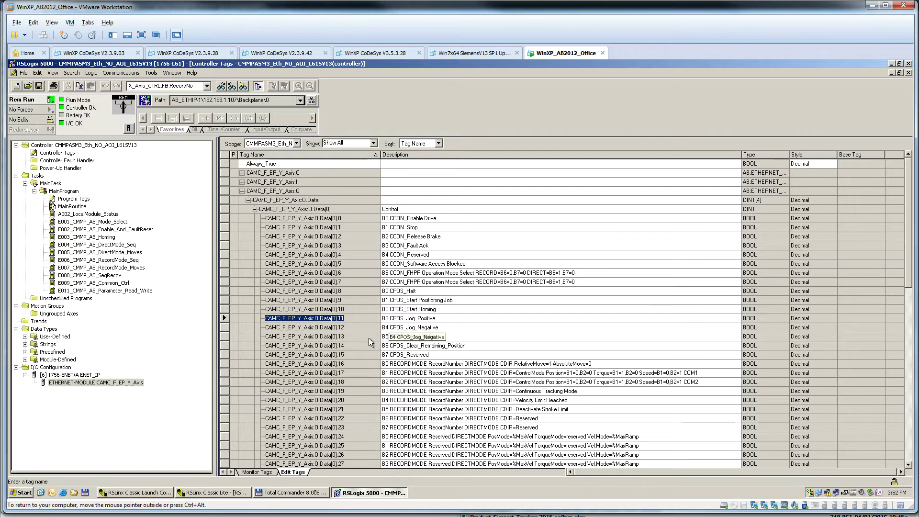
{"action": "left_click", "coordinate": [341, 328]}
In Monitor Tags, set Data[0].11 jog positive to 1, then return to the homing routine.
{"action": "left_click", "coordinate": [257, 472]}
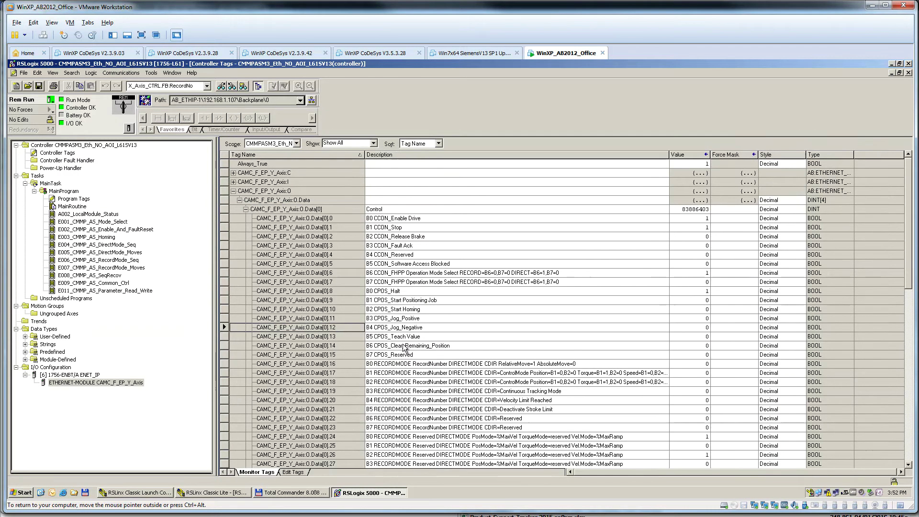
{"action": "left_click", "coordinate": [688, 328]}
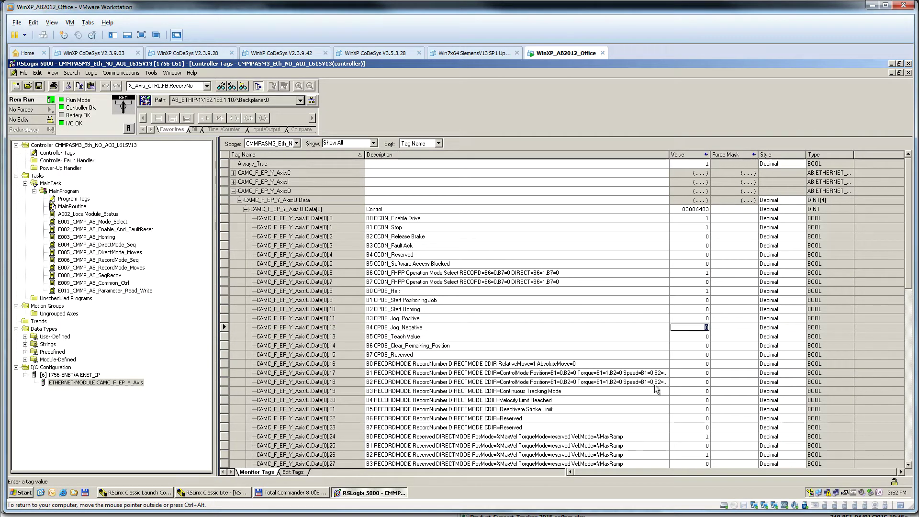
{"action": "left_click", "coordinate": [682, 320]}
{"action": "type", "text": "1"}
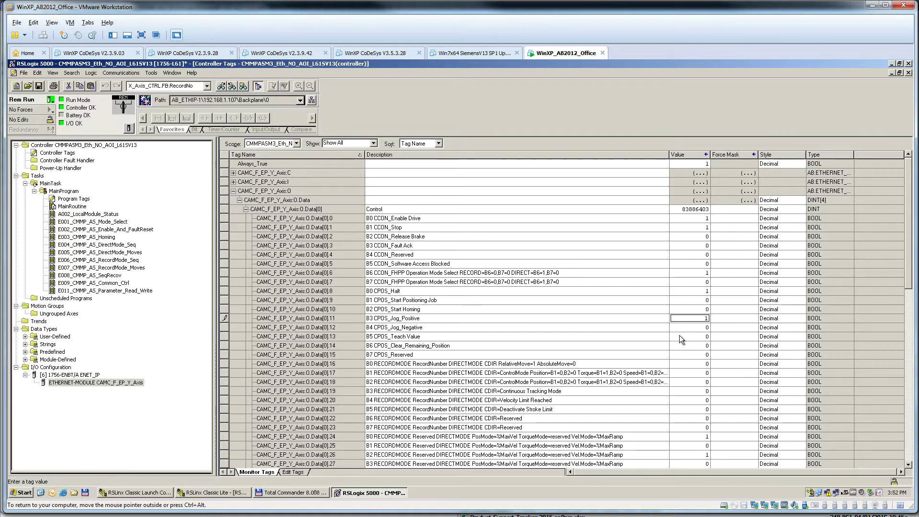
{"action": "key", "text": "Return"}
{"action": "key", "text": "Return"}
{"action": "key", "text": "ctrl+Tab"}
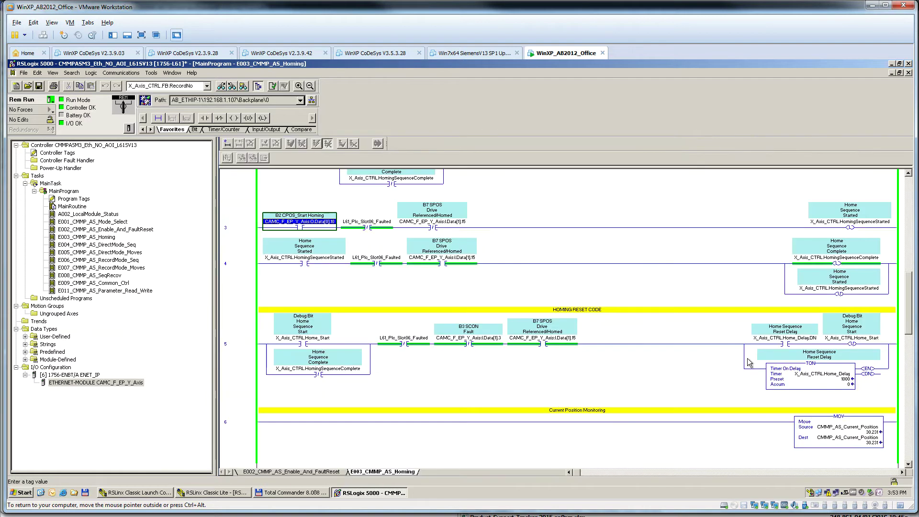
Arrange the homing ladder and Controller Tags windows so both are visible together.
{"action": "left_click", "coordinate": [875, 433]}
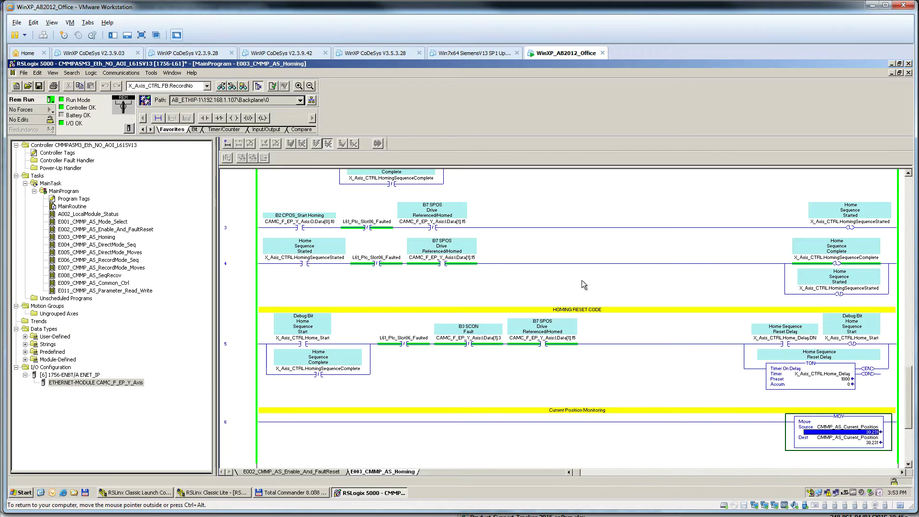
{"action": "left_click", "coordinate": [900, 73]}
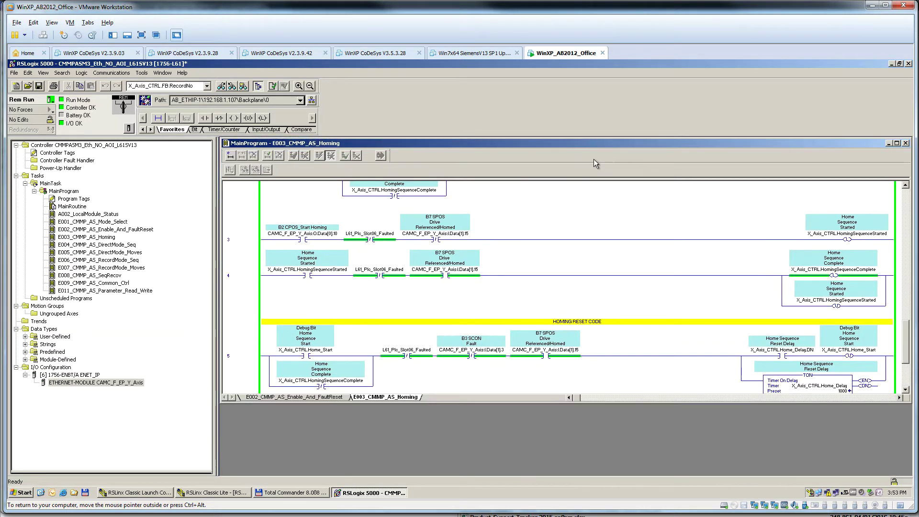
{"action": "left_click_drag", "start_coordinate": [327, 404], "coordinate": [307, 304]}
{"action": "left_click", "coordinate": [511, 344]}
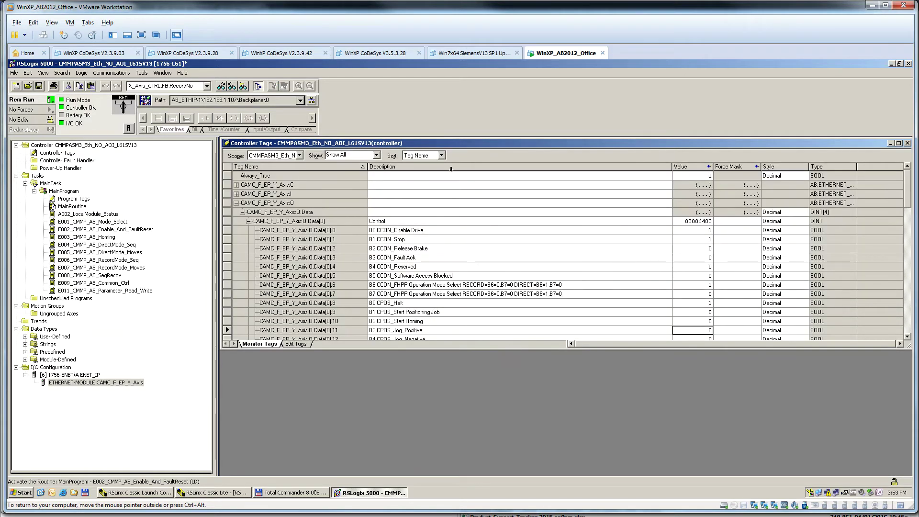
{"action": "left_click_drag", "start_coordinate": [472, 146], "coordinate": [482, 257]}
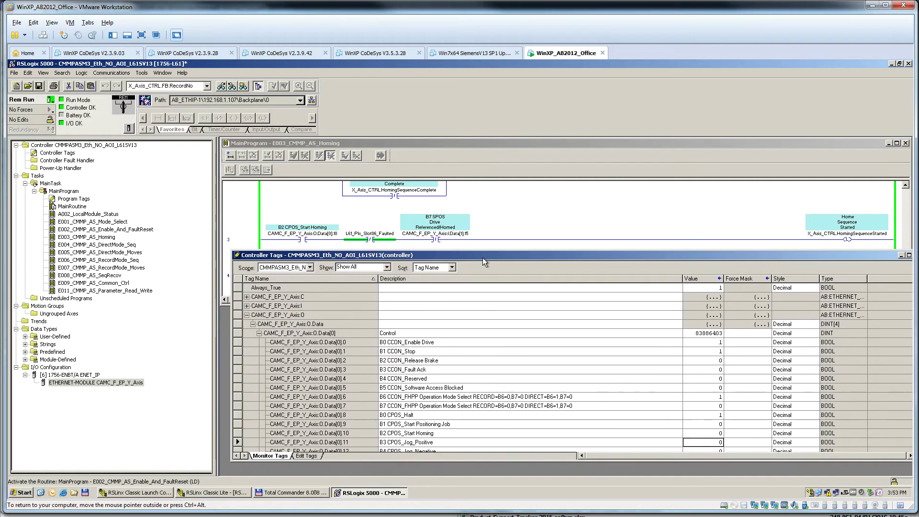
{"action": "left_click_drag", "start_coordinate": [235, 248], "coordinate": [388, 249]}
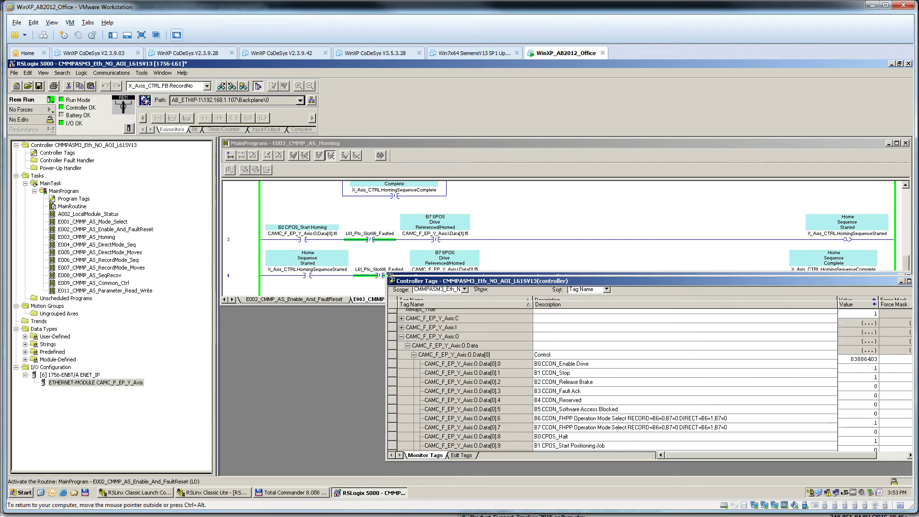
{"action": "left_click_drag", "start_coordinate": [391, 286], "coordinate": [398, 337]}
{"action": "left_click_drag", "start_coordinate": [495, 343], "coordinate": [339, 317]}
{"action": "scroll", "coordinate": [765, 426], "scroll_direction": "down", "scroll_amount": 5}
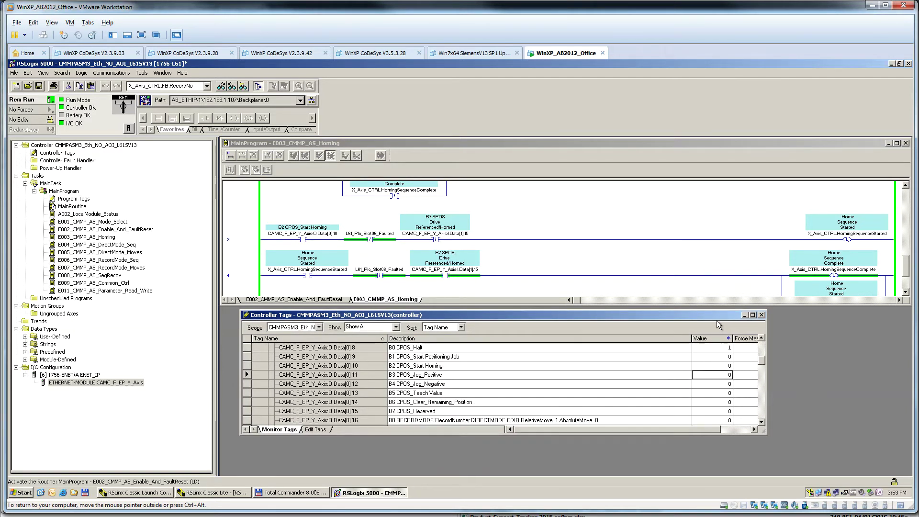
{"action": "left_click_drag", "start_coordinate": [718, 315], "coordinate": [736, 348]}
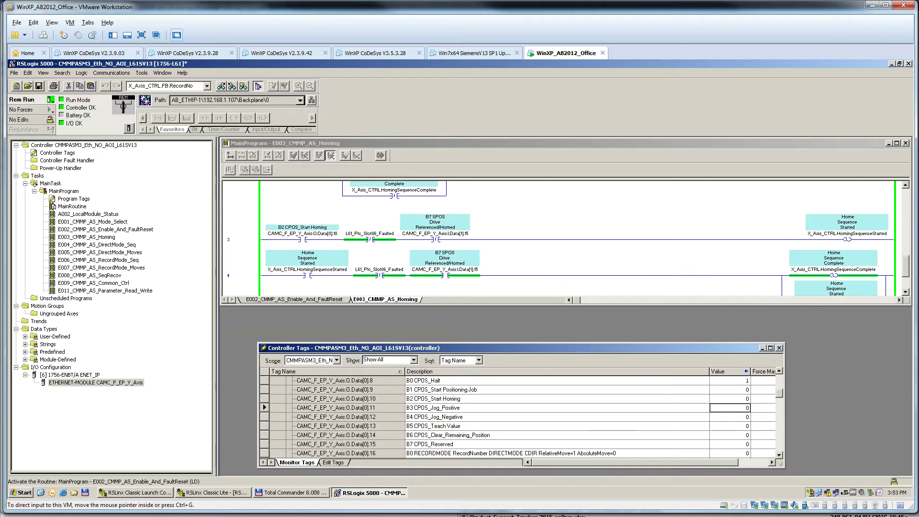
{"action": "left_click_drag", "start_coordinate": [870, 307], "coordinate": [861, 342]}
{"action": "scroll", "coordinate": [904, 318], "scroll_direction": "down", "scroll_amount": 3}
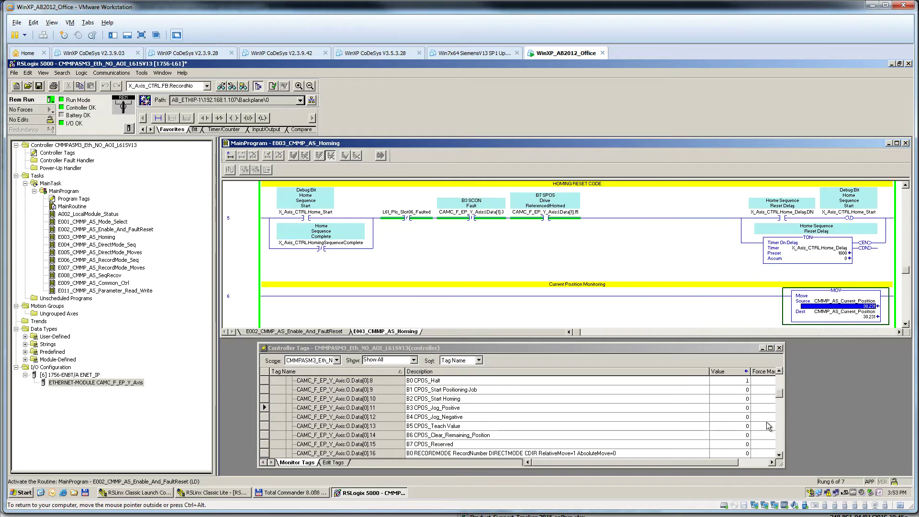
Set the B3 CPOS_Jog_Positive bit to 1, then back to 0.
{"action": "left_click", "coordinate": [388, 437]}
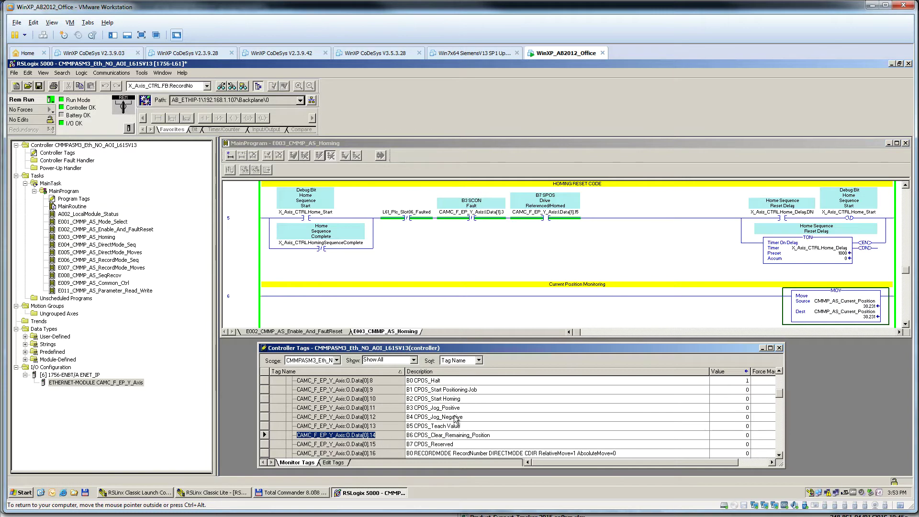
{"action": "left_click", "coordinate": [726, 408]}
{"action": "type", "text": "1"}
{"action": "key", "text": "Return"}
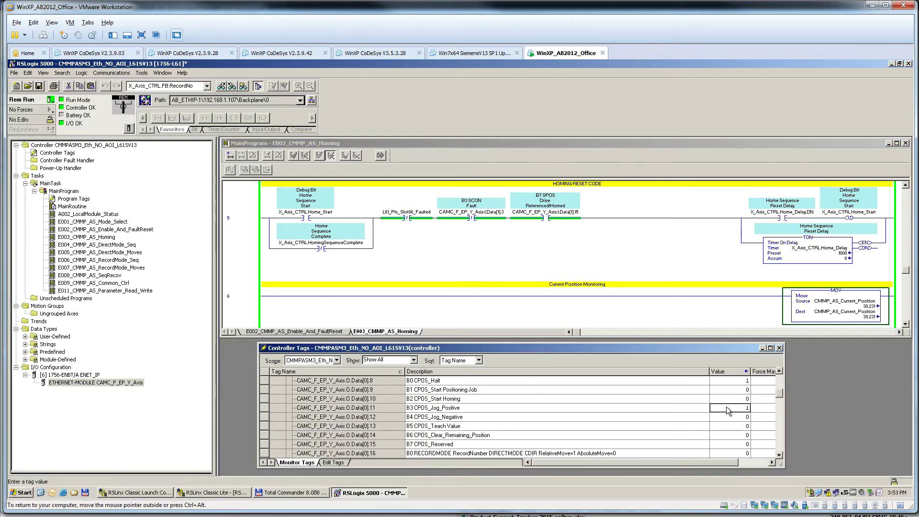
{"action": "key", "text": "Up"}
{"action": "type", "text": "0"}
{"action": "key", "text": "Return"}
Maximize the Controller Tags list and scroll it to the top so every tag shows.
{"action": "left_click", "coordinate": [245, 294]}
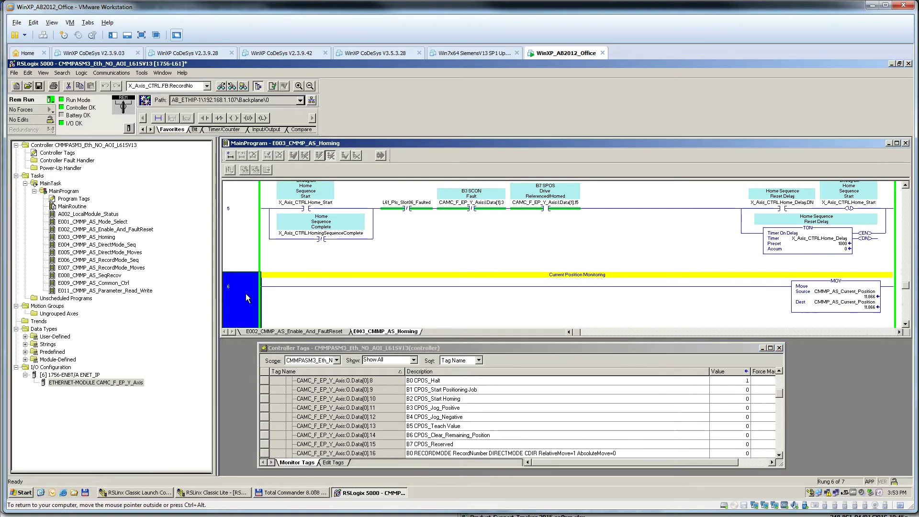
{"action": "double_click", "coordinate": [455, 348]}
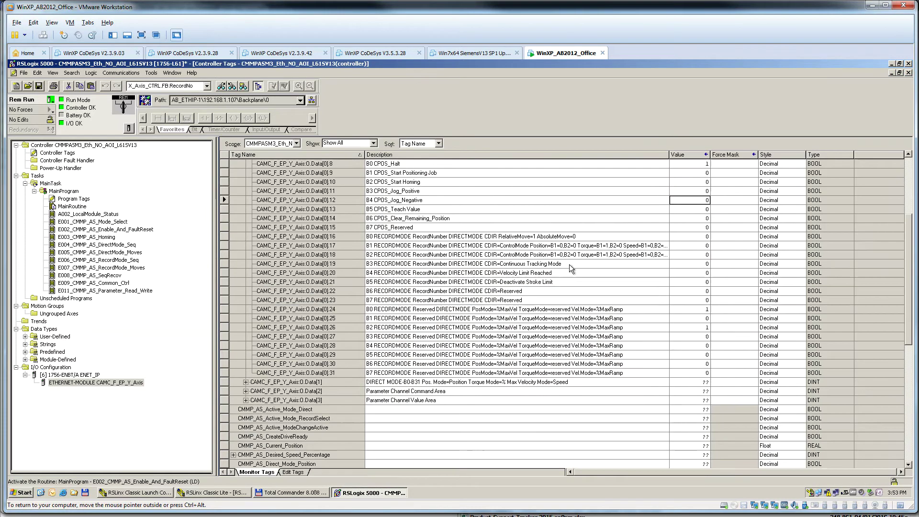
{"action": "left_click", "coordinate": [311, 210]}
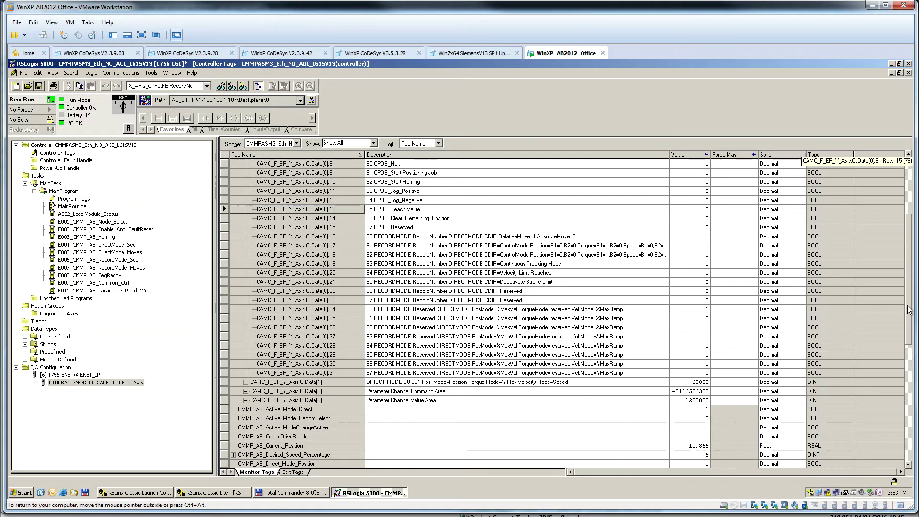
{"action": "left_click_drag", "start_coordinate": [909, 309], "coordinate": [907, 254]}
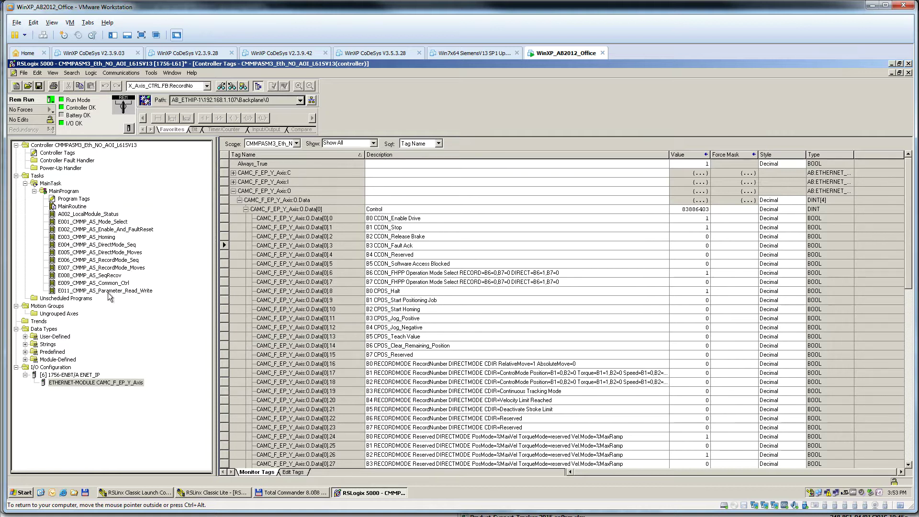
{"action": "left_click", "coordinate": [132, 292]}
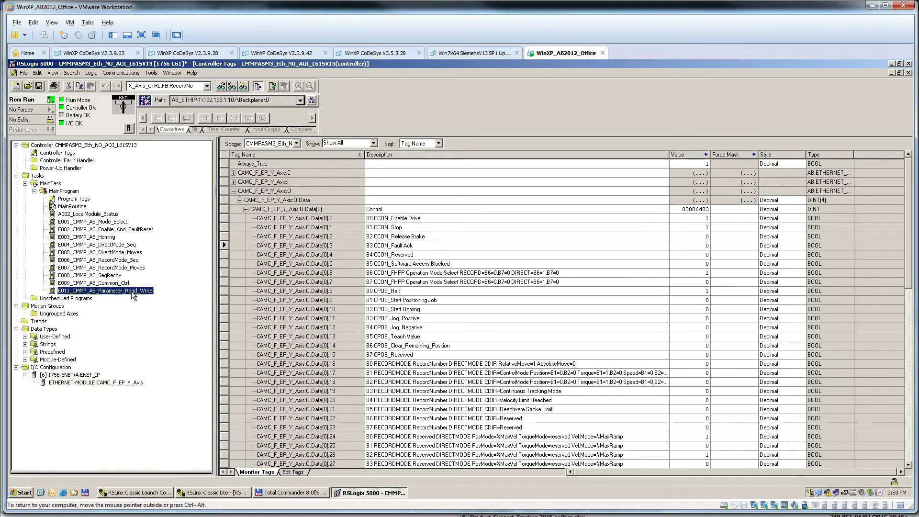
Open E011_CMMP_AS_Parameter_Read_Write and browse its No_Reply and PNU_Enable_Read rungs.
{"action": "double_click", "coordinate": [132, 292]}
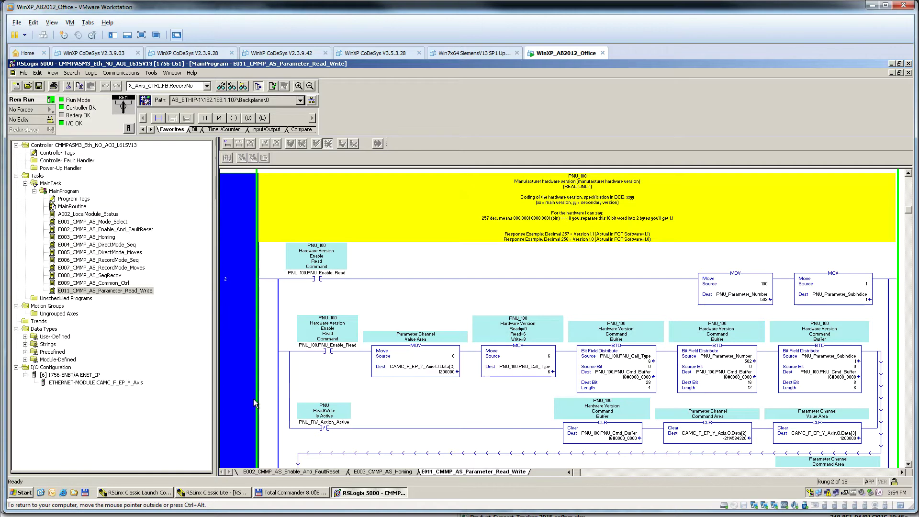
{"action": "scroll", "coordinate": [253, 403], "scroll_direction": "down", "scroll_amount": 1}
{"action": "scroll", "coordinate": [266, 393], "scroll_direction": "down", "scroll_amount": 2}
{"action": "left_click", "coordinate": [316, 381]}
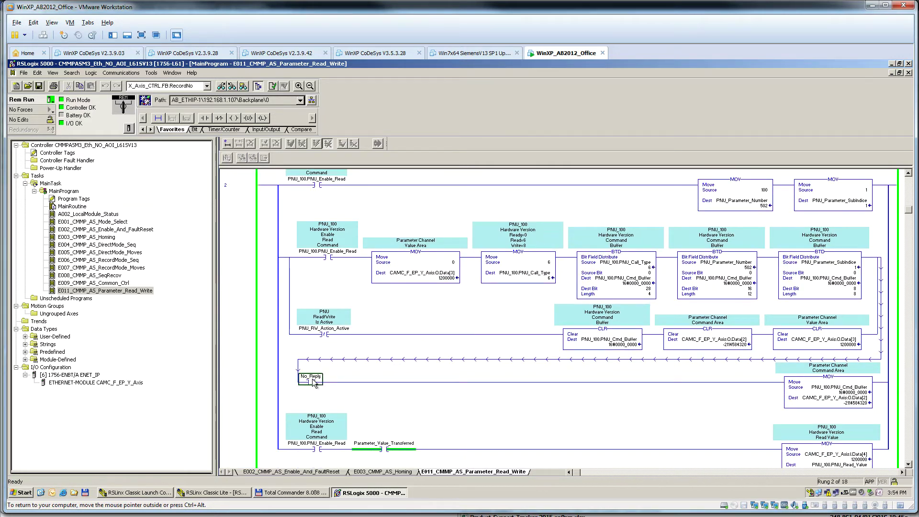
{"action": "left_click", "coordinate": [290, 257]}
{"action": "scroll", "coordinate": [315, 281], "scroll_direction": "up", "scroll_amount": 1}
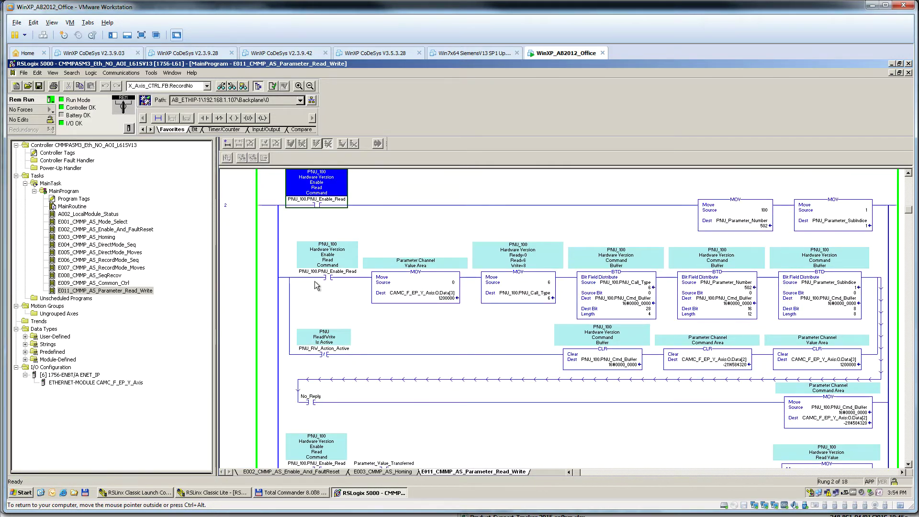
{"action": "left_click", "coordinate": [332, 279]}
{"action": "key", "text": "Up"}
Check rung 2's comment, then open the E005_CMMP_AS_DirectMode_Moves routine.
{"action": "left_click", "coordinate": [127, 291]}
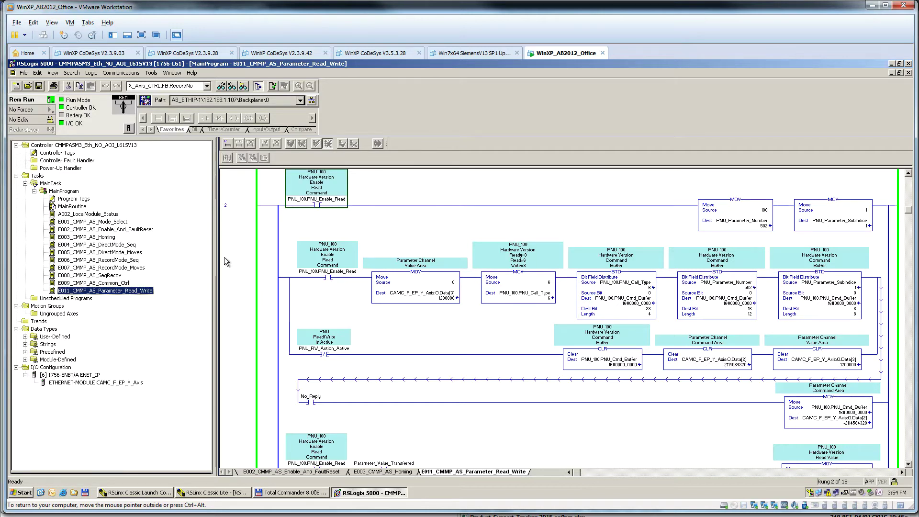
{"action": "left_click", "coordinate": [242, 218]}
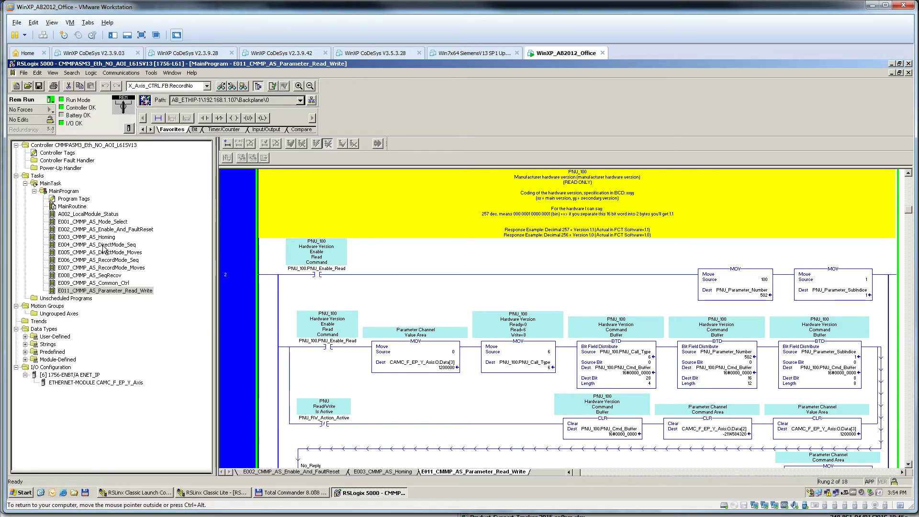
{"action": "double_click", "coordinate": [136, 252]}
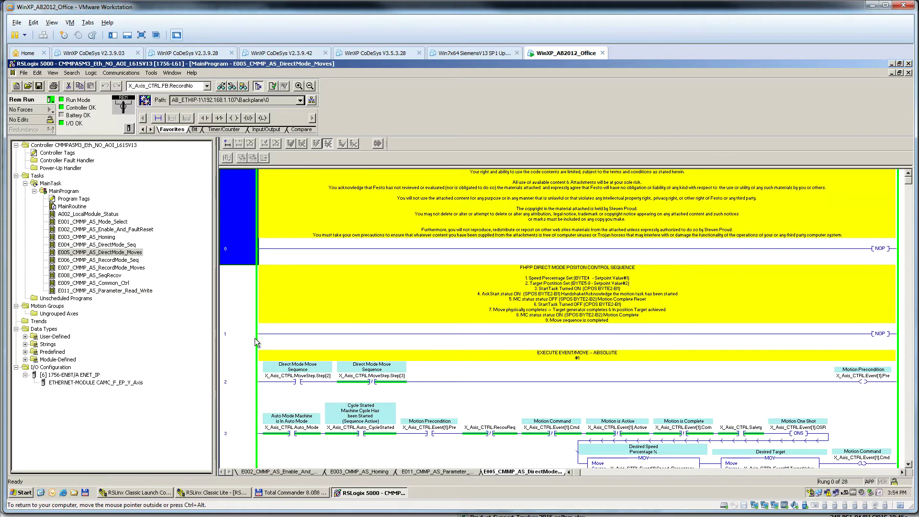
Hide the Controller Organizer to widen the ladder and select the Desired Speed MOV source.
{"action": "scroll", "coordinate": [323, 400], "scroll_direction": "down", "scroll_amount": 3}
{"action": "left_click", "coordinate": [251, 250]}
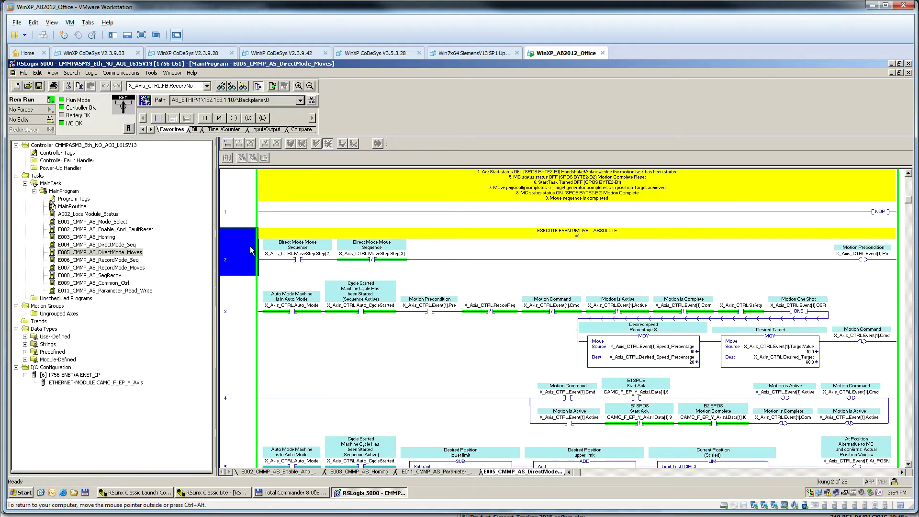
{"action": "left_click", "coordinate": [259, 86]}
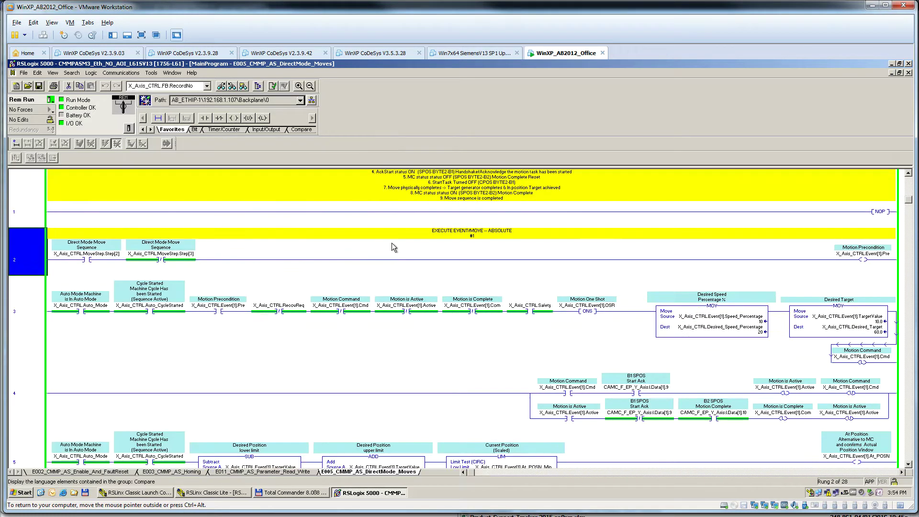
{"action": "scroll", "coordinate": [518, 359], "scroll_direction": "down", "scroll_amount": 1}
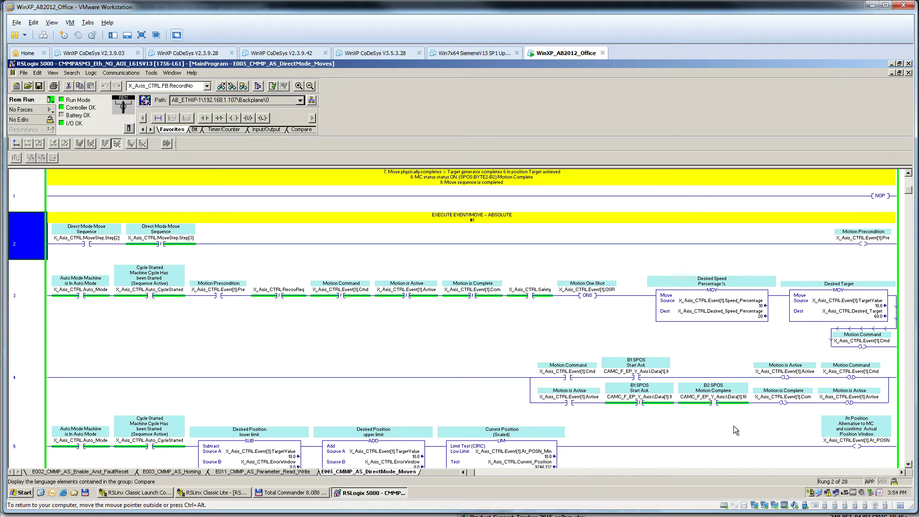
{"action": "left_click", "coordinate": [716, 399]}
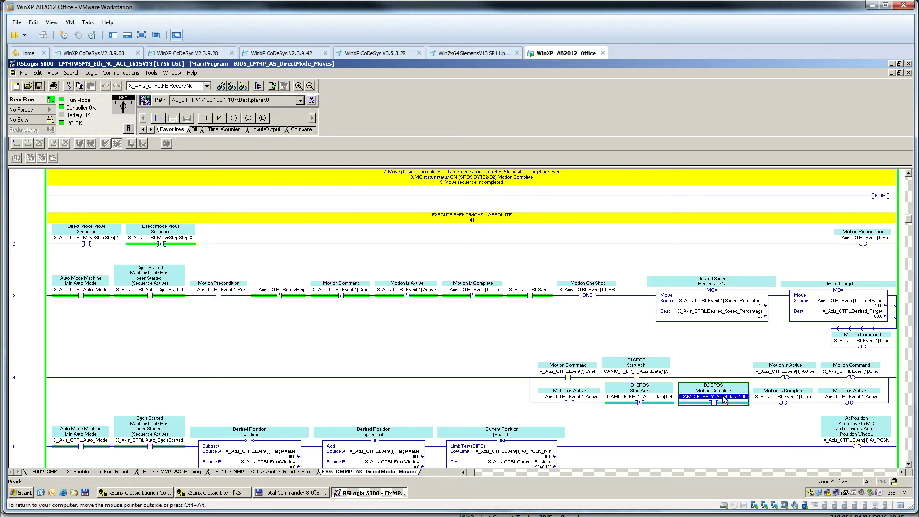
{"action": "left_click", "coordinate": [748, 306]}
{"action": "double_click", "coordinate": [758, 306]}
In Festo Configuration Tool, check the Direct Mode base velocity of 1000.00 mm/s.
{"action": "key", "text": "ctrl+alt"}
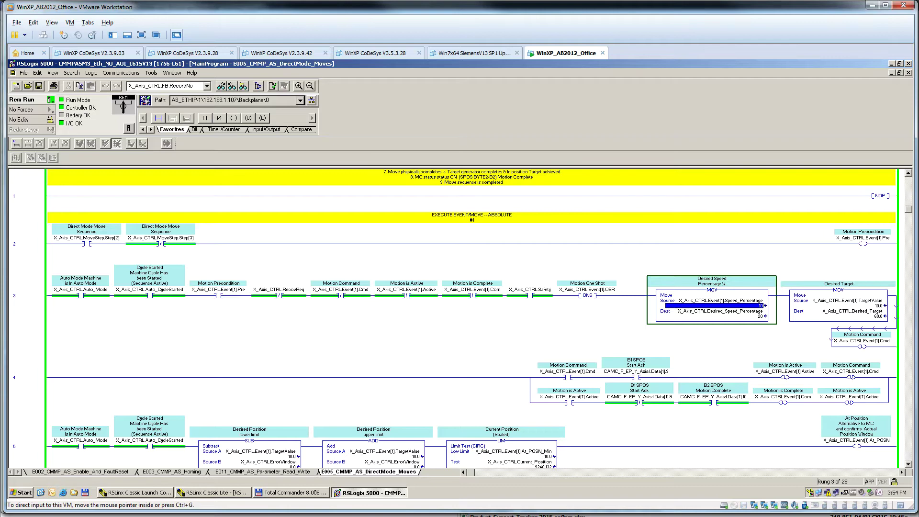
{"action": "key", "text": "alt+Tab"}
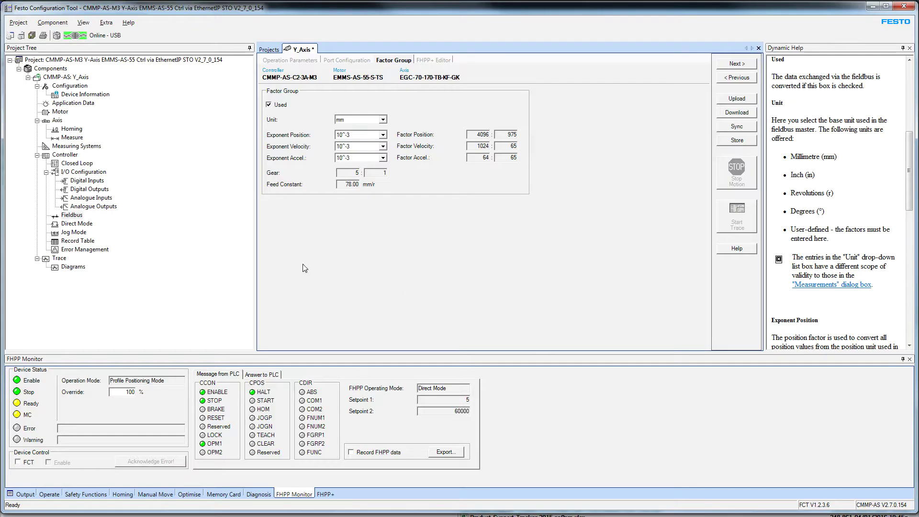
{"action": "left_click", "coordinate": [69, 225]}
{"action": "double_click", "coordinate": [359, 95]}
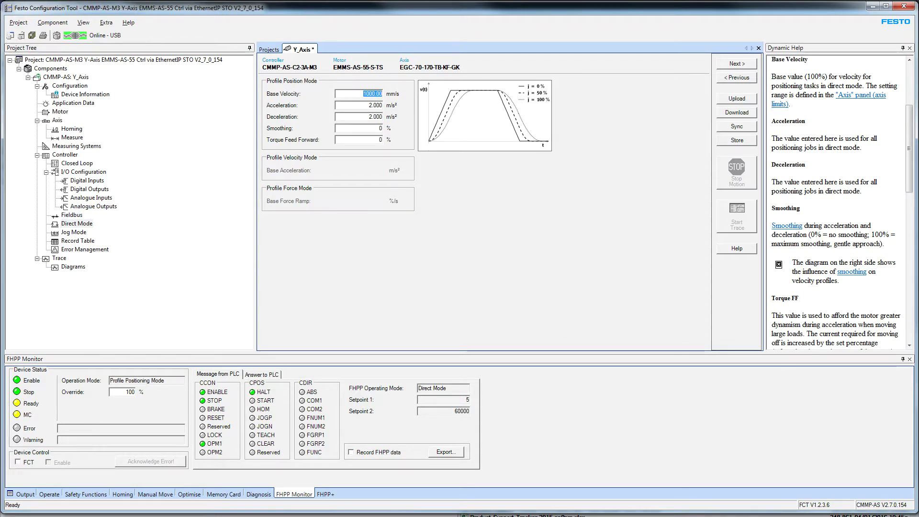
Back in the ladder, inspect the Desired Target move and the rung 3 and 4 Motion Command coils.
{"action": "key", "text": "alt+Tab"}
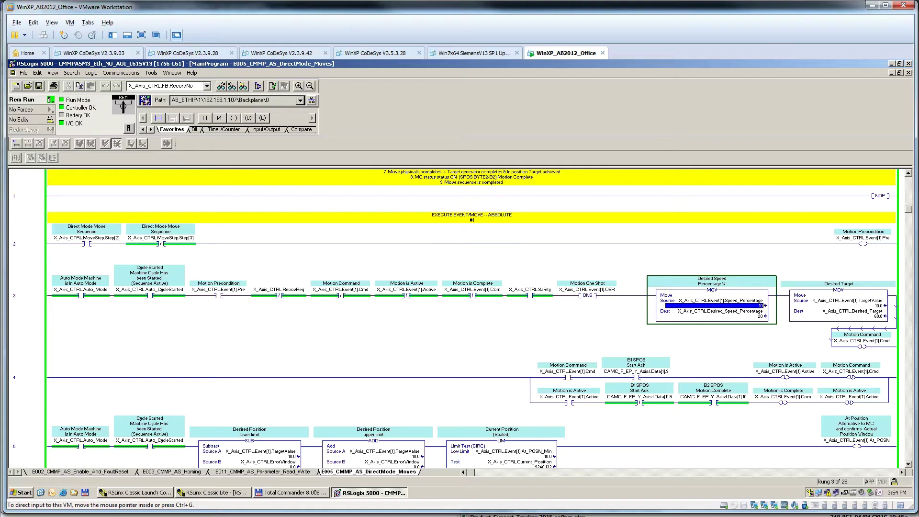
{"action": "left_click", "coordinate": [863, 313]}
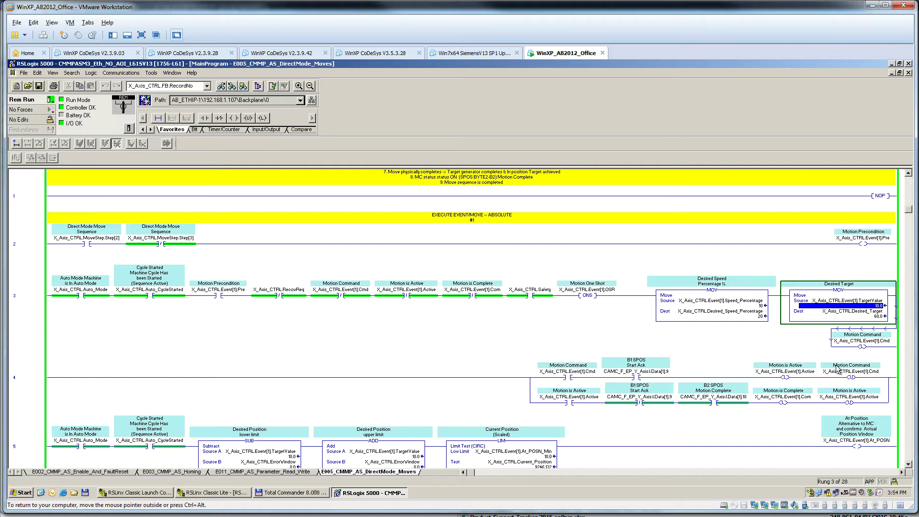
{"action": "left_click", "coordinate": [837, 373]}
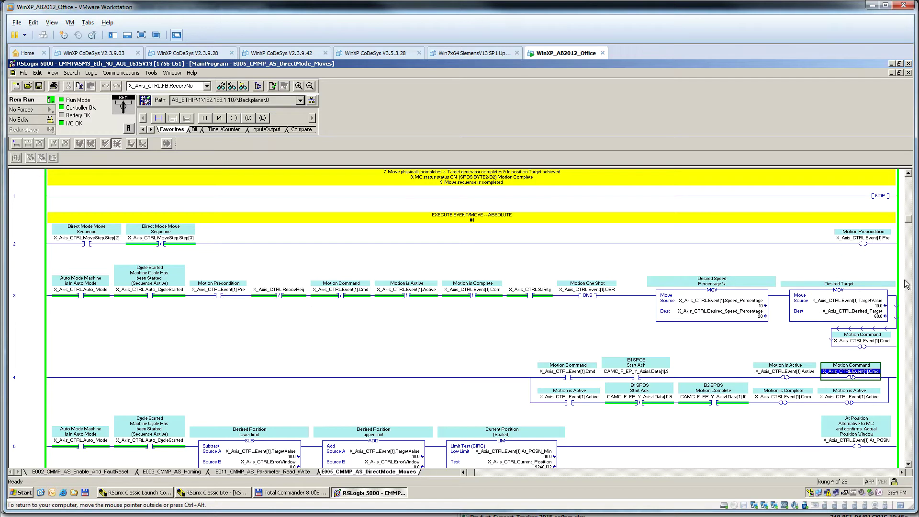
{"action": "left_click", "coordinate": [871, 345]}
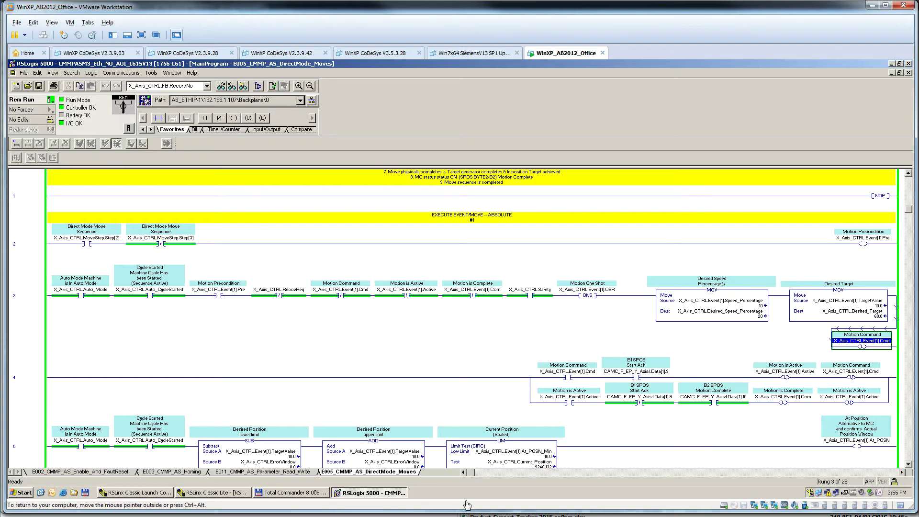
Inspect the Step[2], Step[3], Motion Precondition and RecovReq contacts, then show the project tree again.
{"action": "scroll", "coordinate": [510, 437], "scroll_direction": "down", "scroll_amount": 1}
{"action": "scroll", "coordinate": [509, 437], "scroll_direction": "down", "scroll_amount": 2}
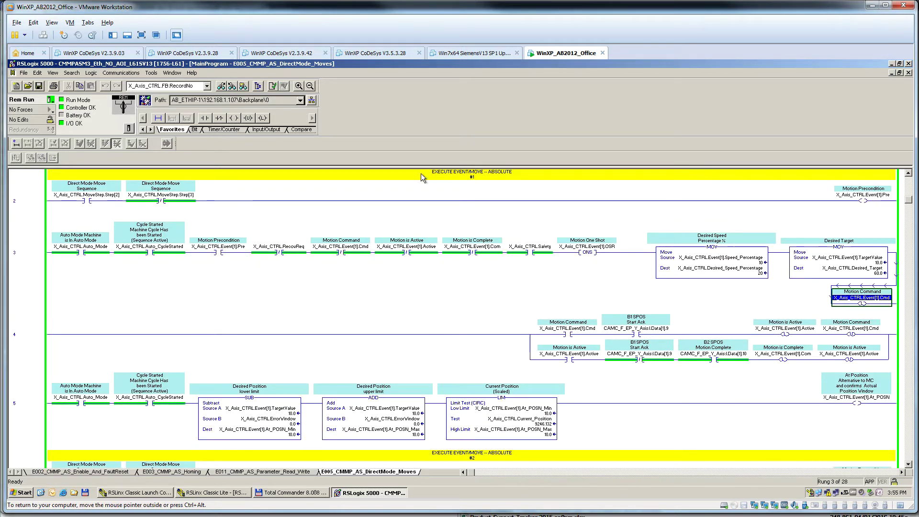
{"action": "left_click", "coordinate": [866, 197]}
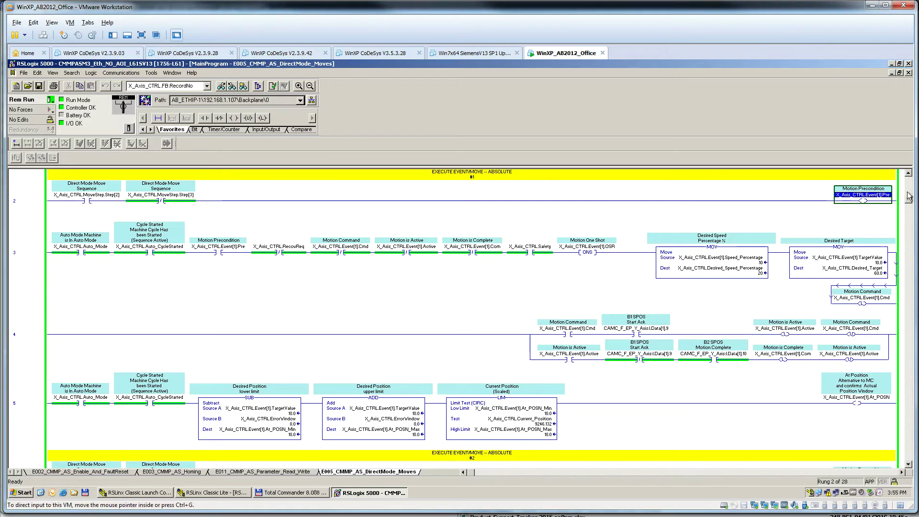
{"action": "left_click", "coordinate": [121, 196]}
{"action": "left_click", "coordinate": [169, 199]}
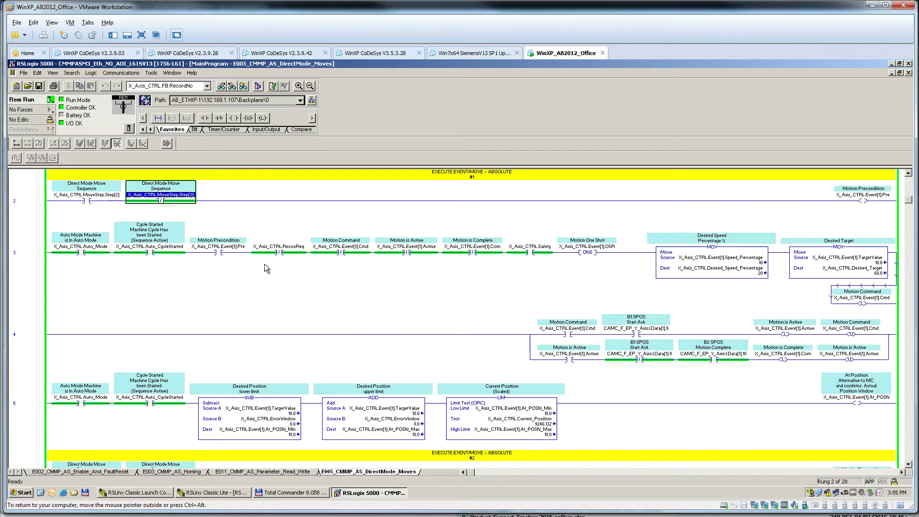
{"action": "left_click", "coordinate": [221, 252]}
{"action": "left_click", "coordinate": [280, 252]}
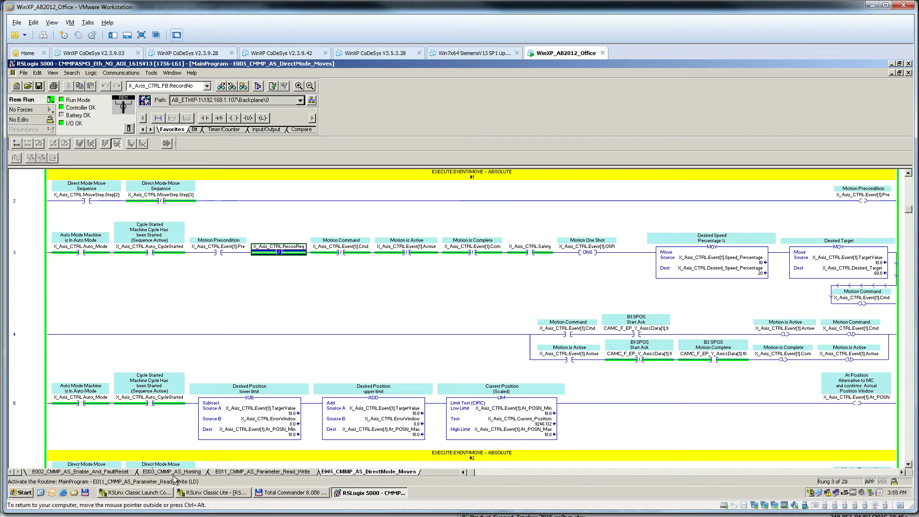
{"action": "left_click", "coordinate": [258, 86]}
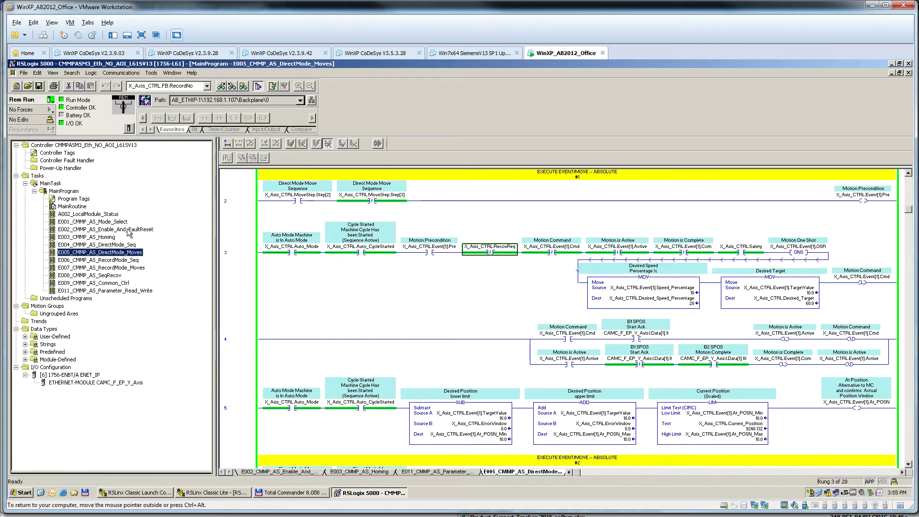
Open E002_CMMP_AS_Enable_And_FaultReset and inspect its SPOS/SCON status contacts, Referenced through Warning.
{"action": "double_click", "coordinate": [111, 230]}
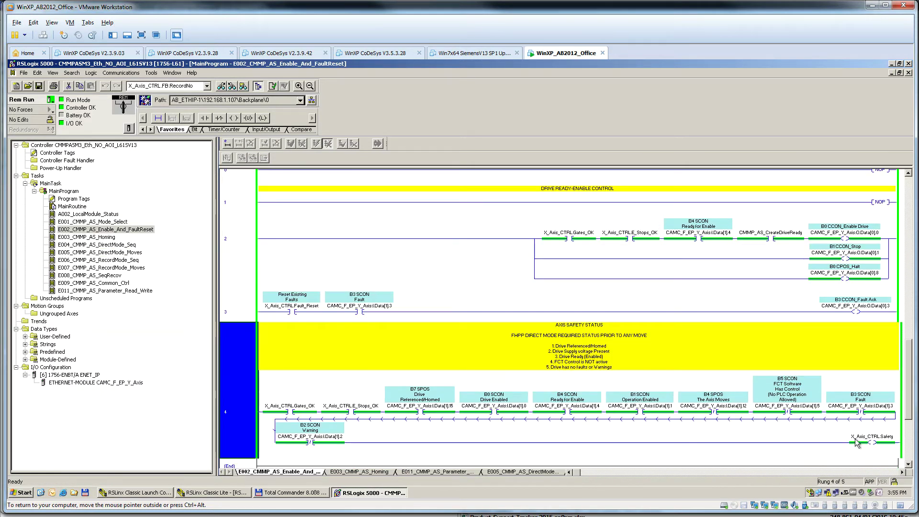
{"action": "left_click", "coordinate": [428, 412]}
{"action": "left_click", "coordinate": [486, 410]}
{"action": "left_click", "coordinate": [567, 411]}
{"action": "left_click", "coordinate": [654, 413]}
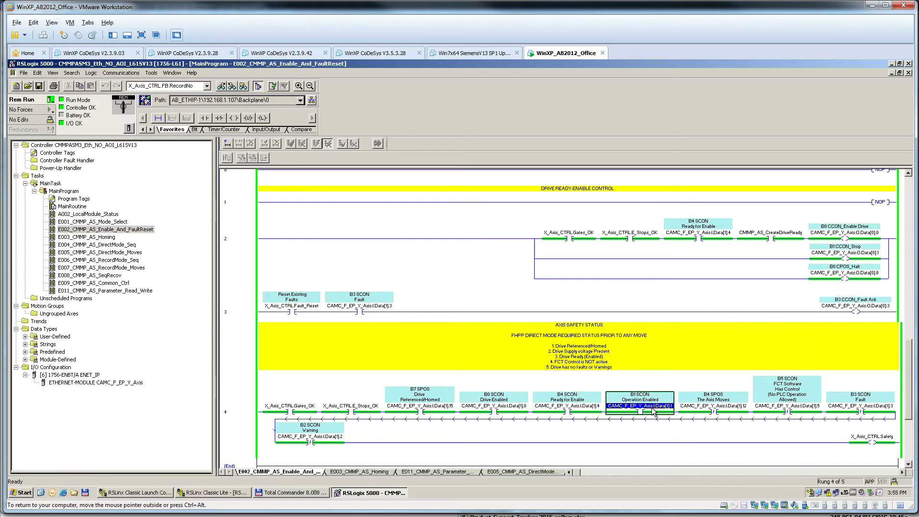
{"action": "left_click", "coordinate": [714, 412]}
{"action": "left_click", "coordinate": [788, 412]}
{"action": "left_click", "coordinate": [861, 412]}
{"action": "left_click", "coordinate": [330, 443]}
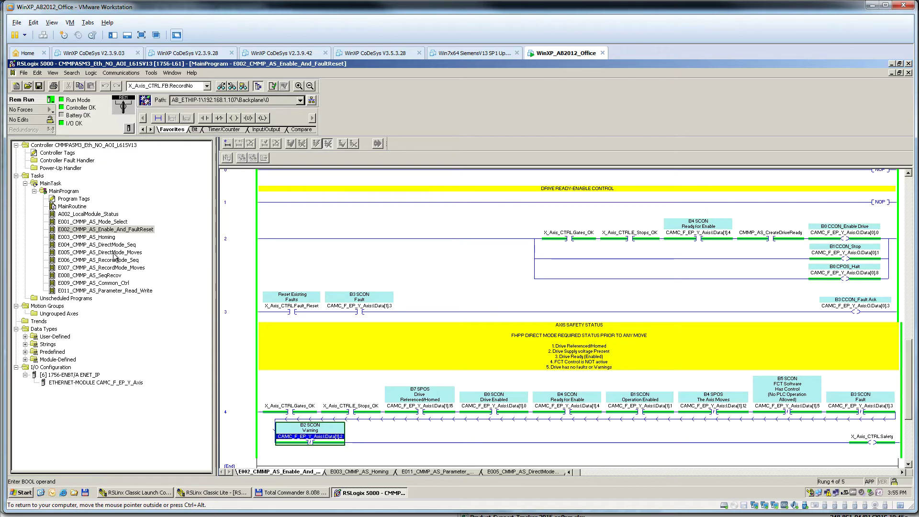
Open E004_CMMP_AS_DirectMode_Seq, inspect its Step[1] output, then open E009_CMMP_AS_Common_Ctrl.
{"action": "double_click", "coordinate": [96, 244]}
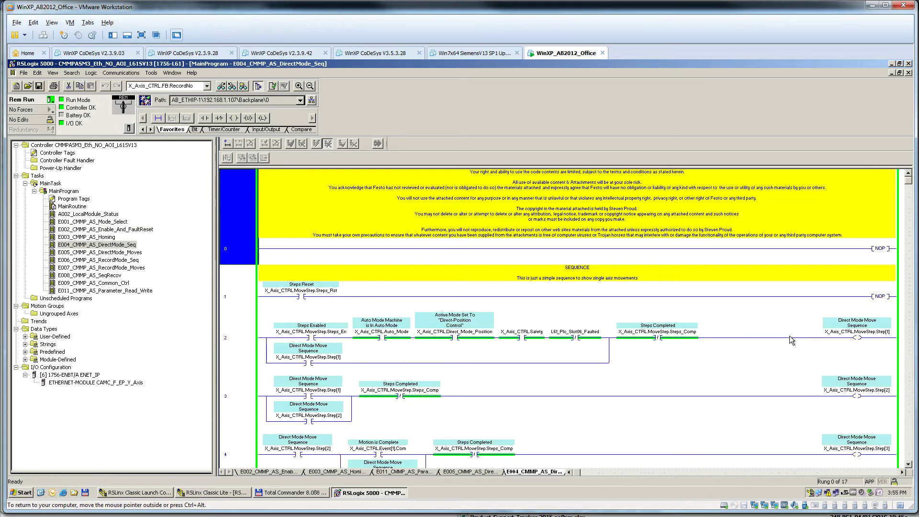
{"action": "left_click", "coordinate": [854, 335]}
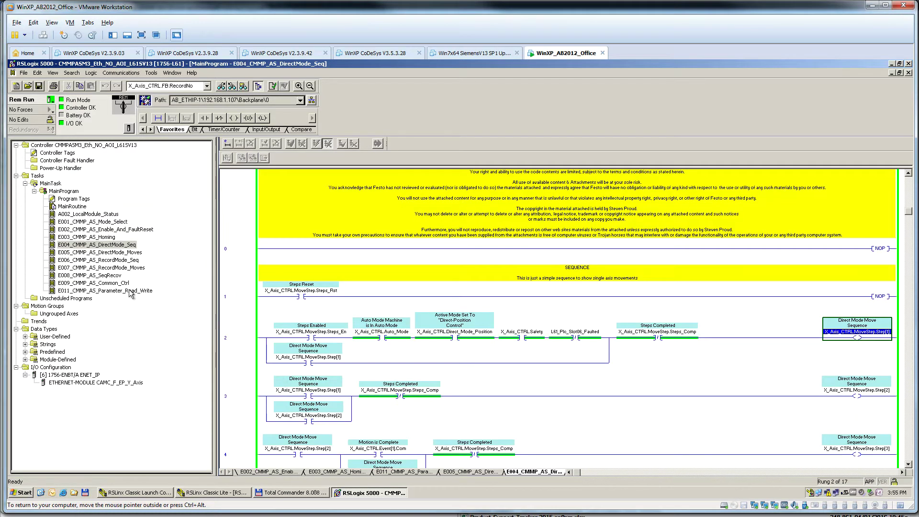
{"action": "double_click", "coordinate": [115, 283]}
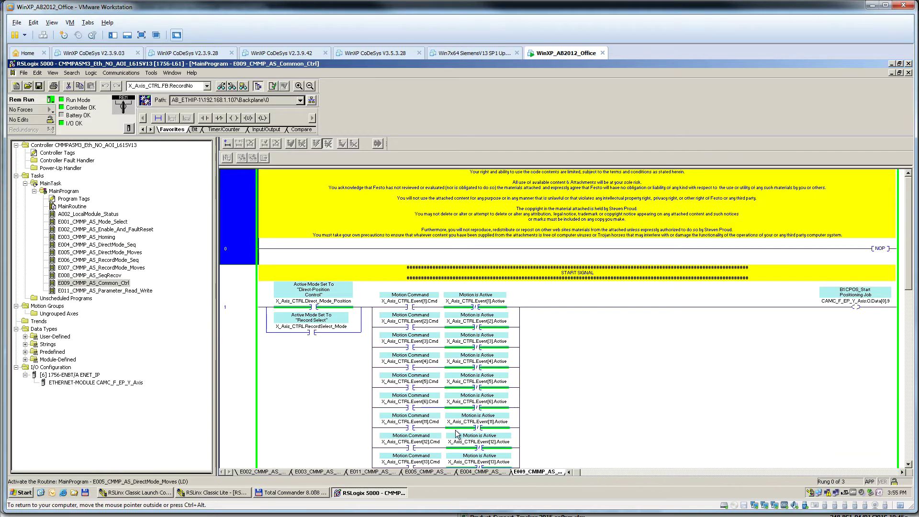
Trace rung 1 from the Direct-Position Control mode and Event[1] Cmd/Active contacts to the B1CPOS_Start coil.
{"action": "left_click", "coordinate": [334, 307]}
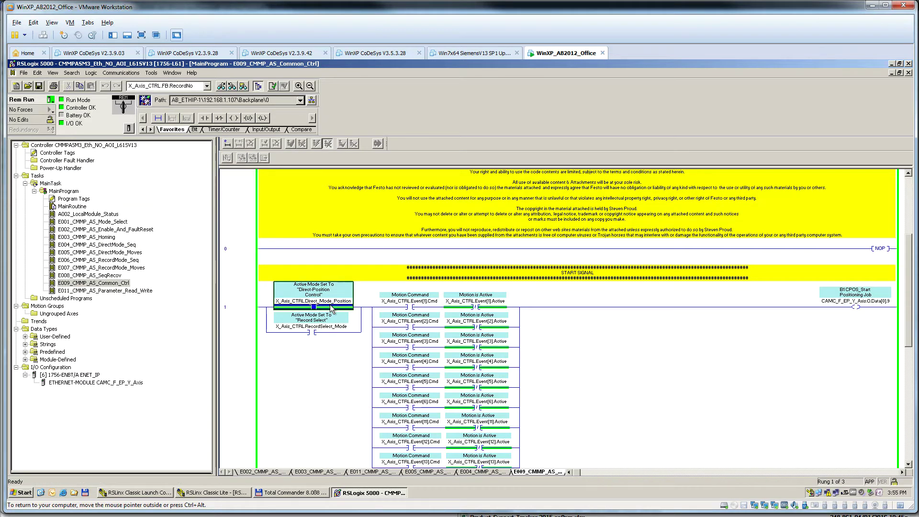
{"action": "left_click", "coordinate": [429, 302]}
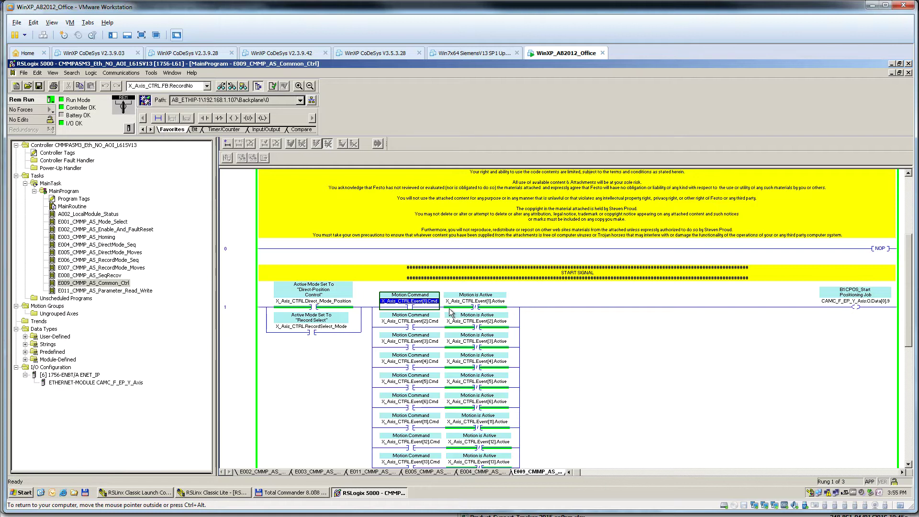
{"action": "left_click", "coordinate": [477, 307]}
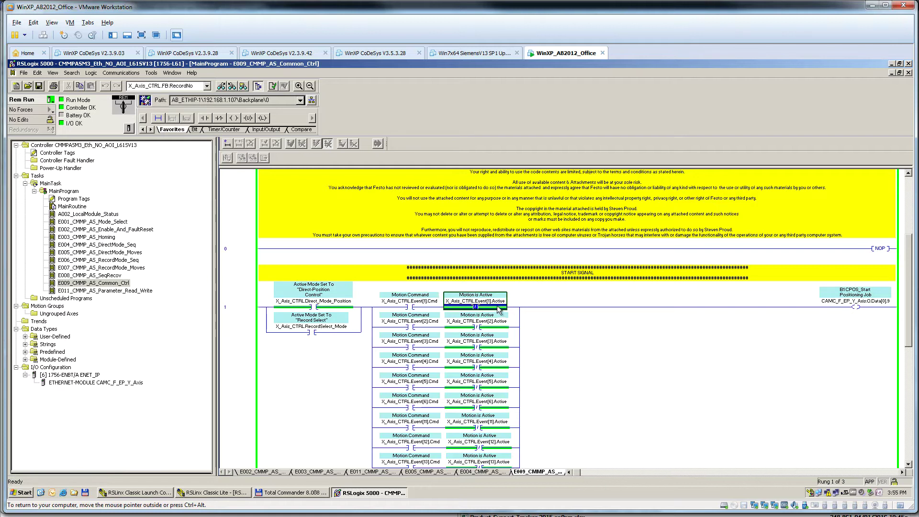
{"action": "left_click", "coordinate": [874, 303]}
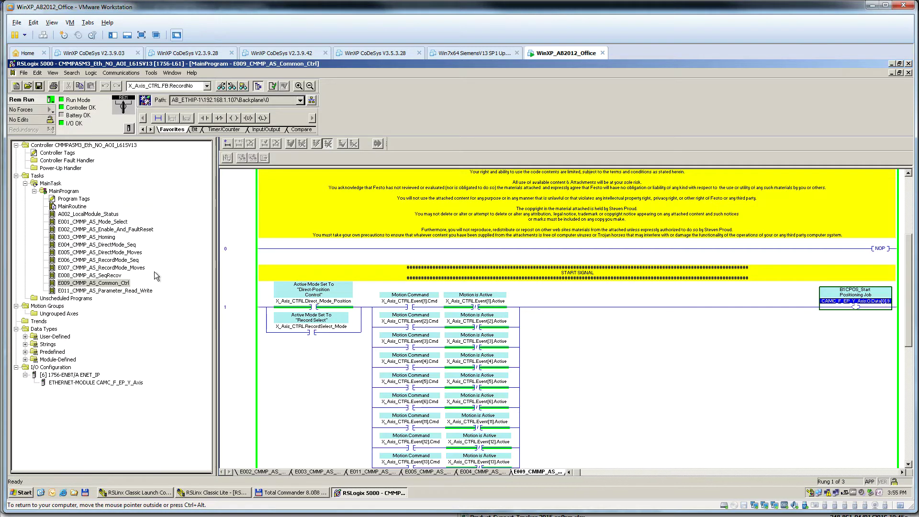
Open E005 and inspect rung 4's Start Ack, Motion is Active, Motion Complete and Motion is Complete instructions.
{"action": "double_click", "coordinate": [111, 254]}
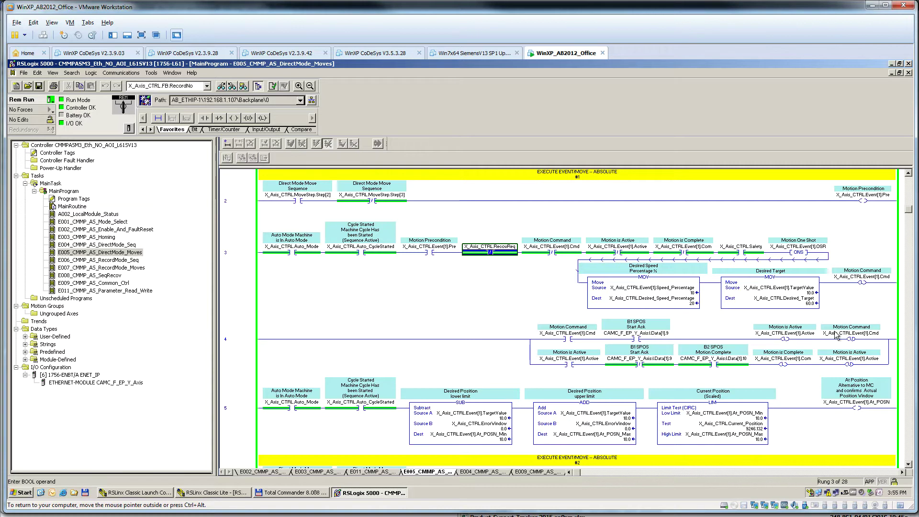
{"action": "left_click", "coordinate": [650, 334]}
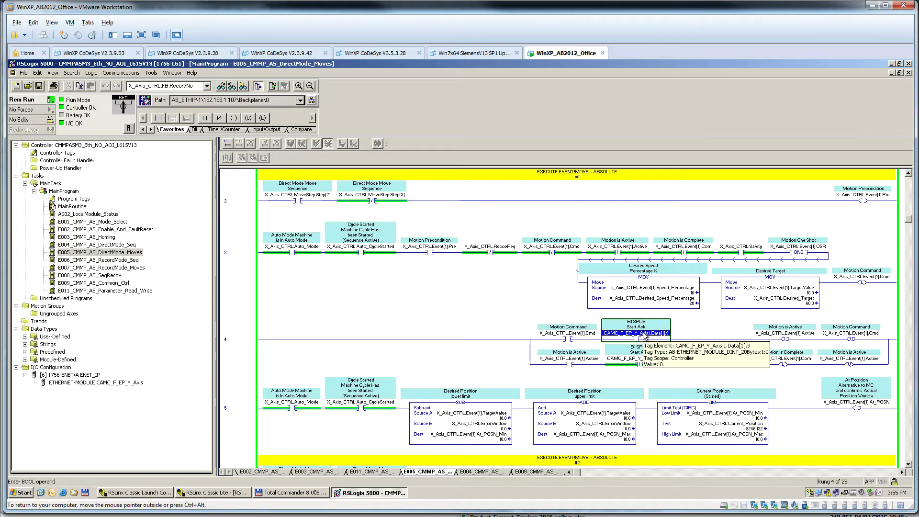
{"action": "left_click", "coordinate": [797, 337]}
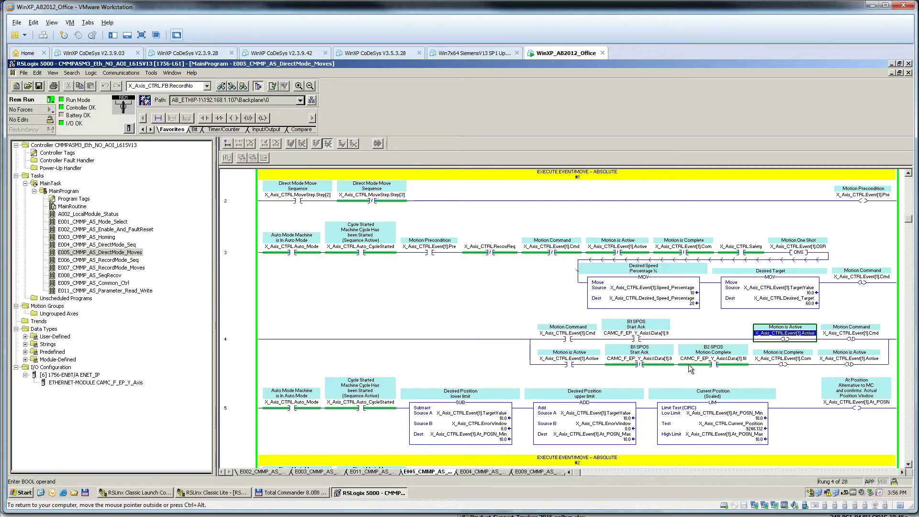
{"action": "left_click", "coordinate": [650, 361]}
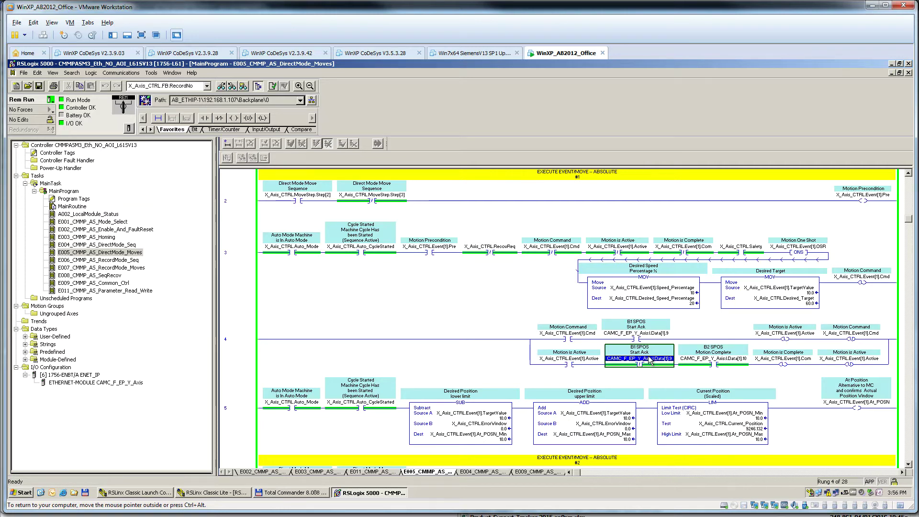
{"action": "left_click", "coordinate": [714, 364]}
{"action": "left_click", "coordinate": [785, 364]}
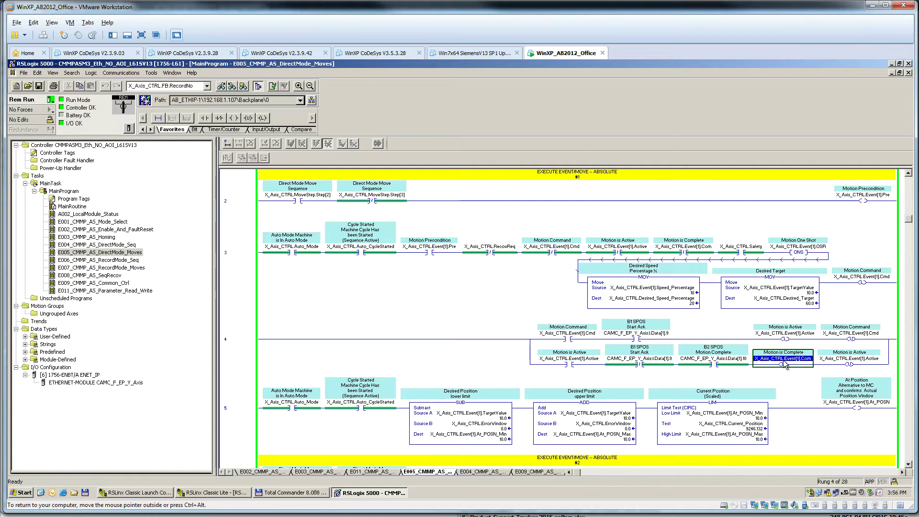
Inspect rung 5's LIM test of Current_Position between At_POSN_Min and At_POSN_Max driving At_POSN.
{"action": "left_click", "coordinate": [235, 429]}
{"action": "left_click", "coordinate": [882, 406]}
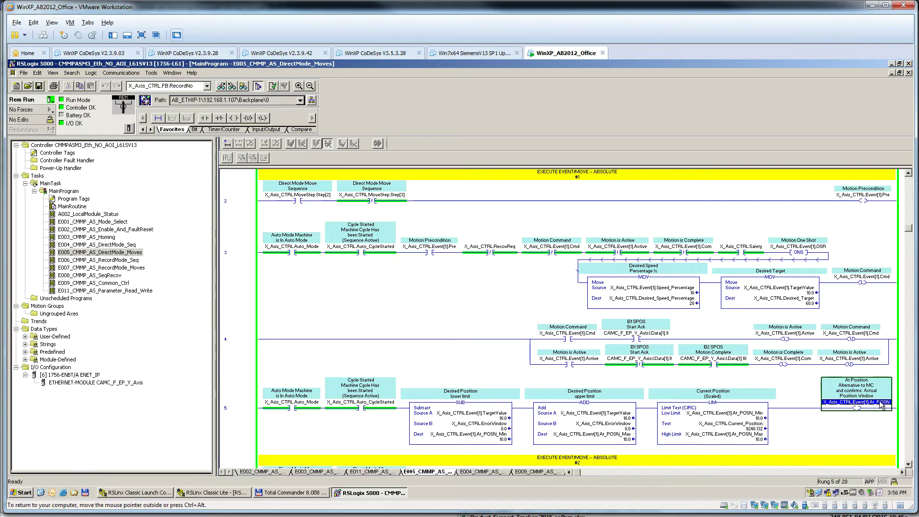
{"action": "left_click", "coordinate": [735, 429]}
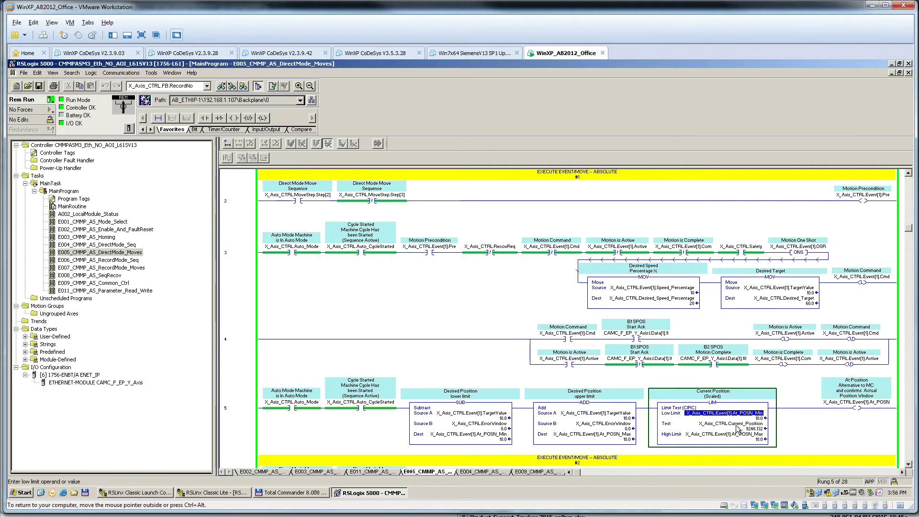
{"action": "left_click", "coordinate": [739, 424]}
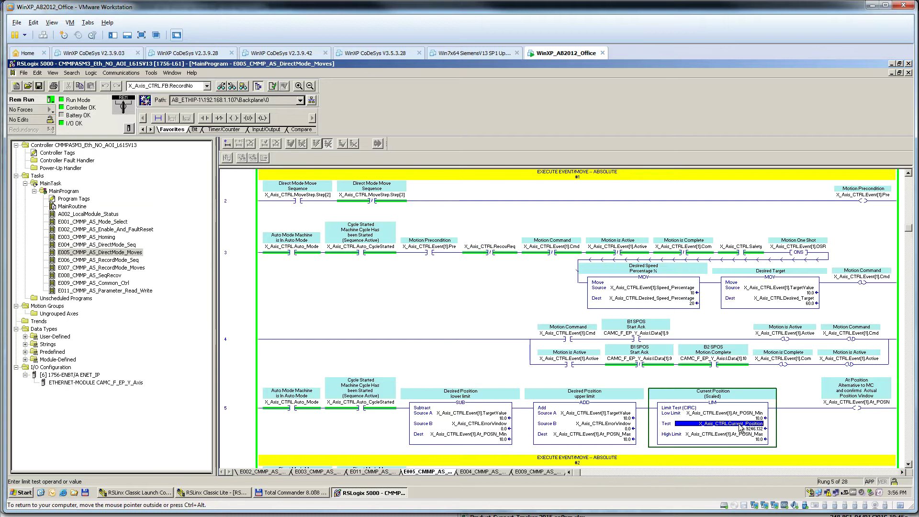
{"action": "left_click", "coordinate": [235, 412]}
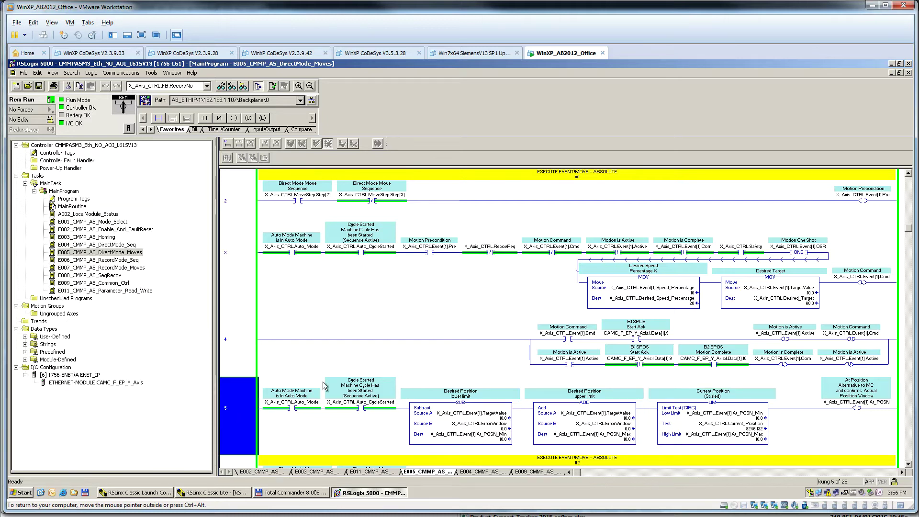
{"action": "left_click", "coordinate": [721, 360]}
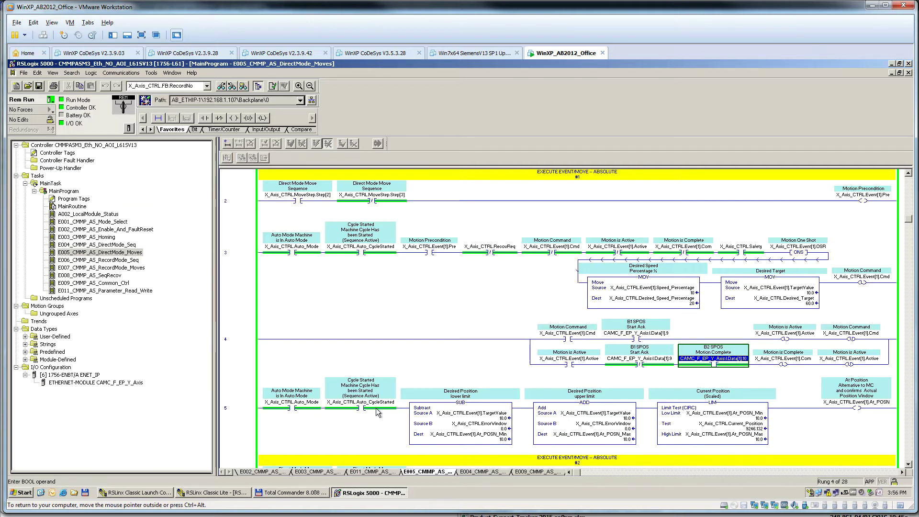
{"action": "left_click", "coordinate": [747, 414]}
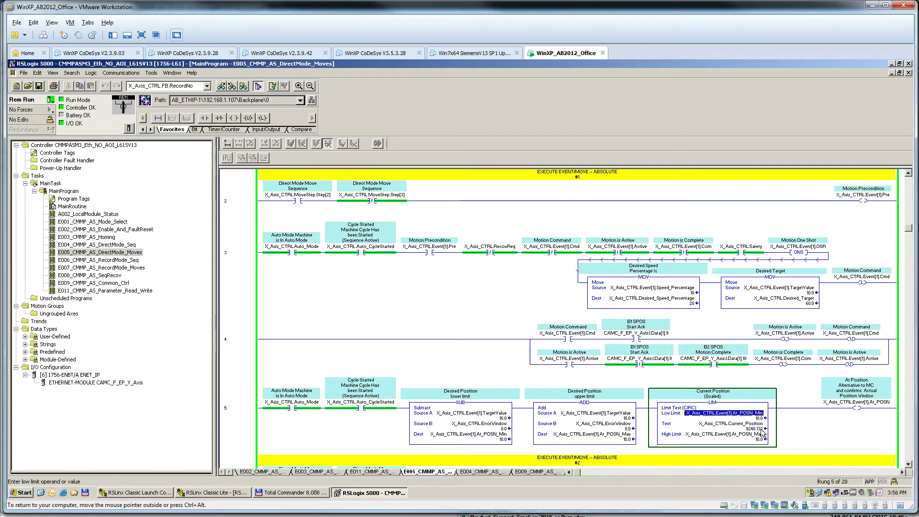
{"action": "left_click", "coordinate": [750, 436]}
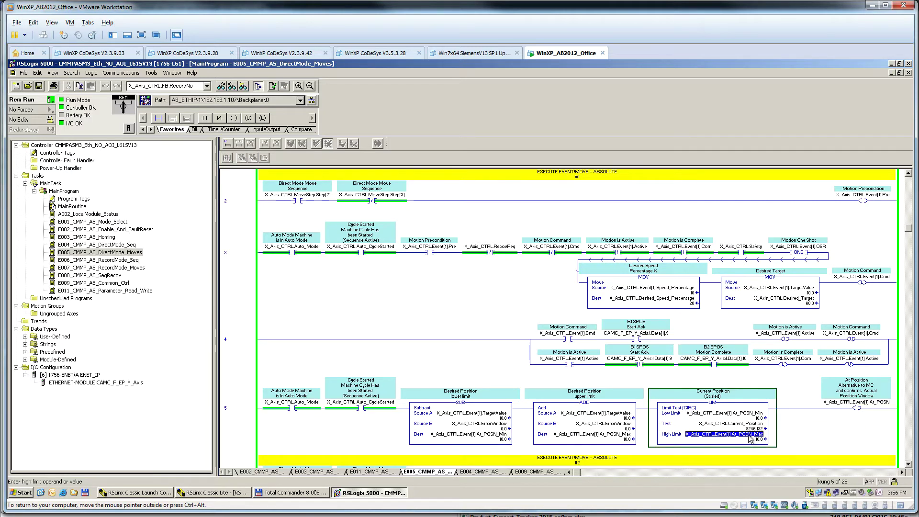
{"action": "left_click", "coordinate": [859, 406]}
Inspect the SUB computing At_POSN_Min, then reopen the E004_CMMP_AS_DirectMode_Seq routine.
{"action": "mouse_move", "coordinate": [602, 416]}
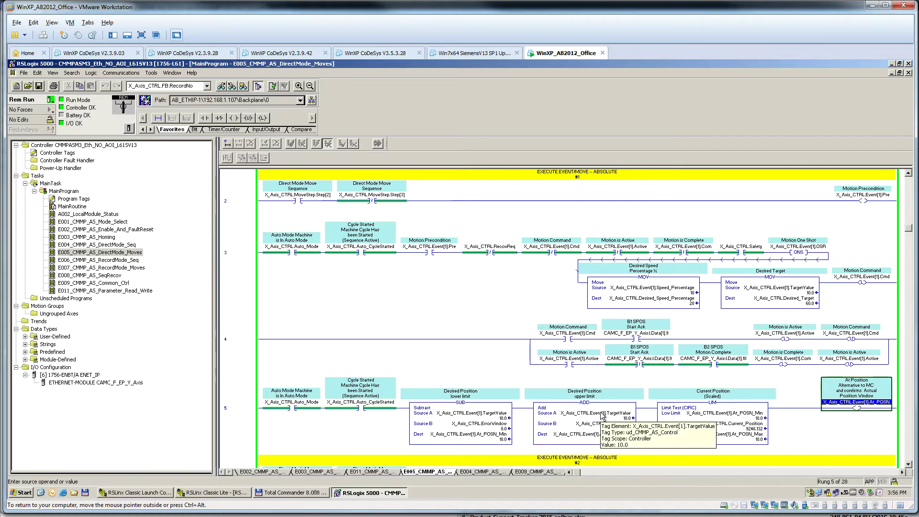
{"action": "left_click", "coordinate": [233, 389]}
{"action": "left_click", "coordinate": [498, 428]}
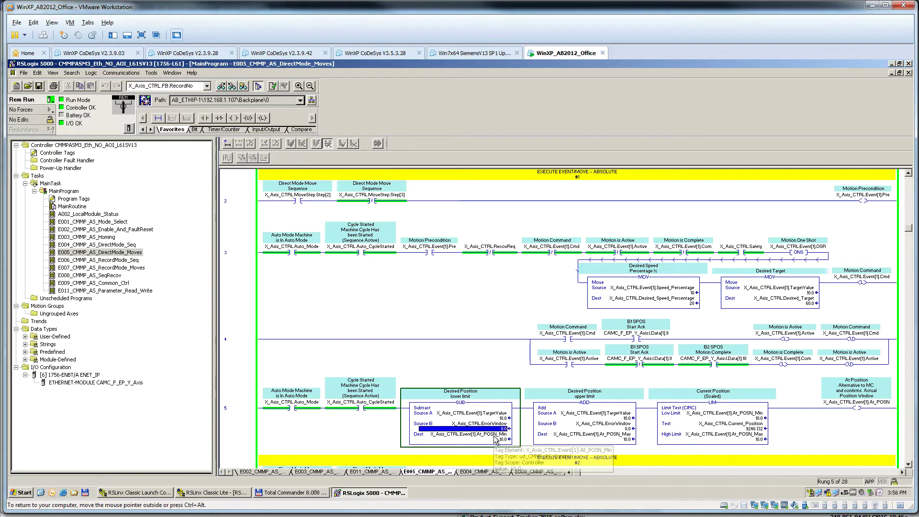
{"action": "left_click", "coordinate": [495, 437]}
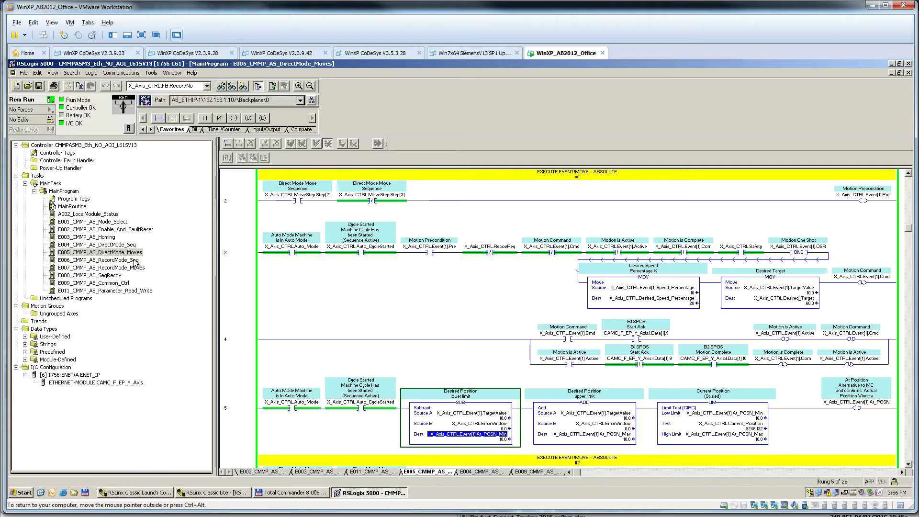
{"action": "double_click", "coordinate": [127, 245]}
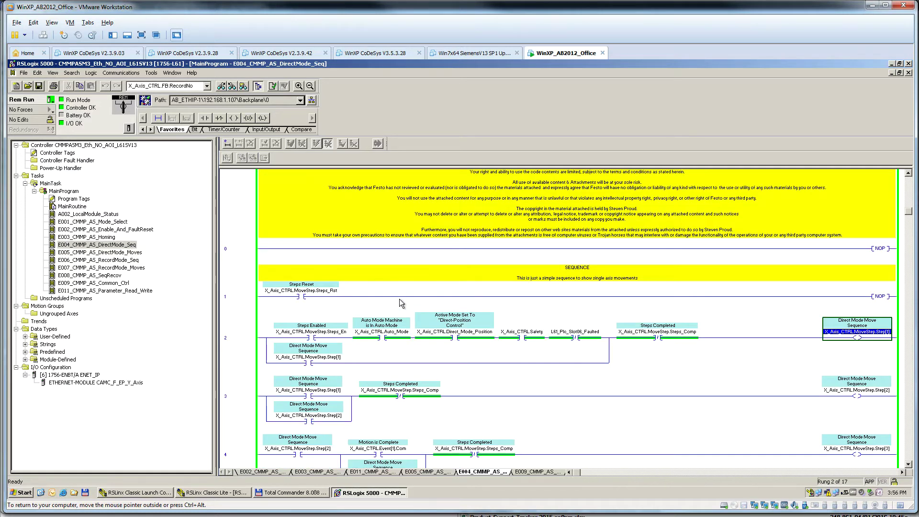
{"action": "left_click", "coordinate": [336, 332]}
{"action": "left_click", "coordinate": [398, 334]}
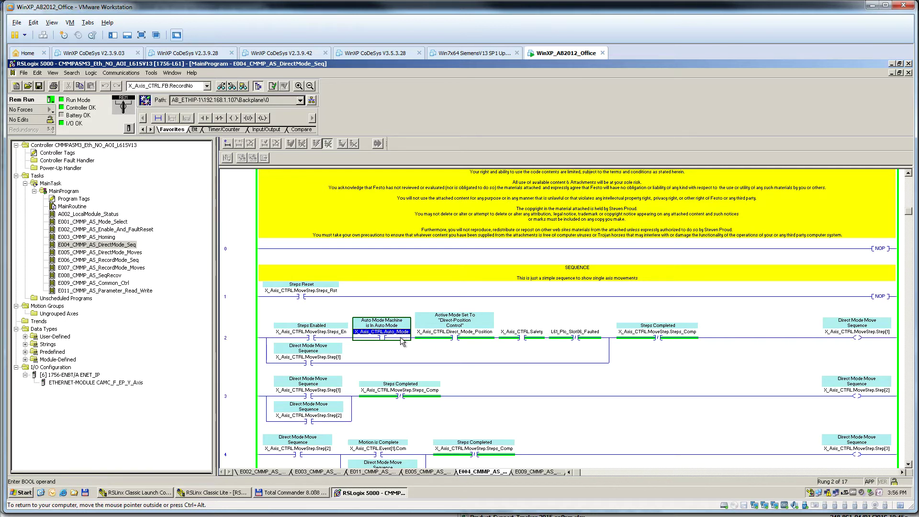
{"action": "double_click", "coordinate": [130, 252]}
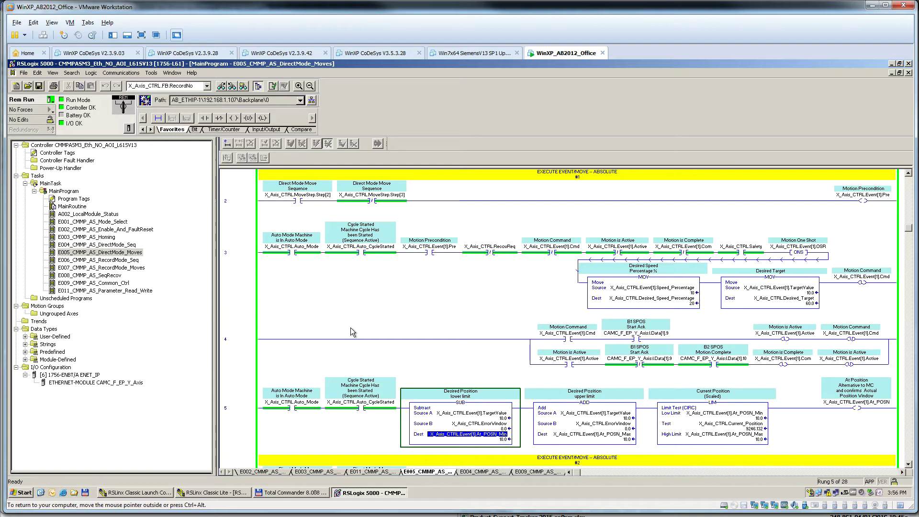
{"action": "scroll", "coordinate": [335, 319], "scroll_direction": "up", "scroll_amount": 1}
{"action": "left_click", "coordinate": [383, 264]}
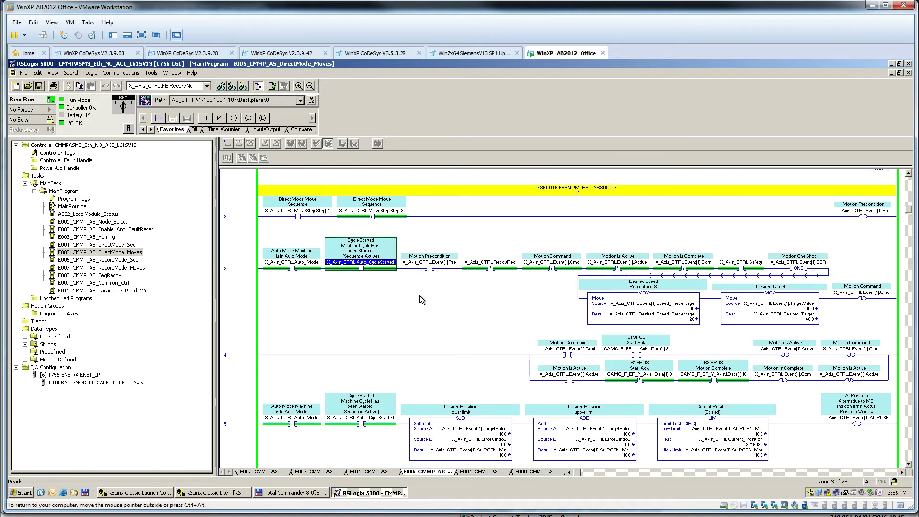
{"action": "key", "text": "Left"}
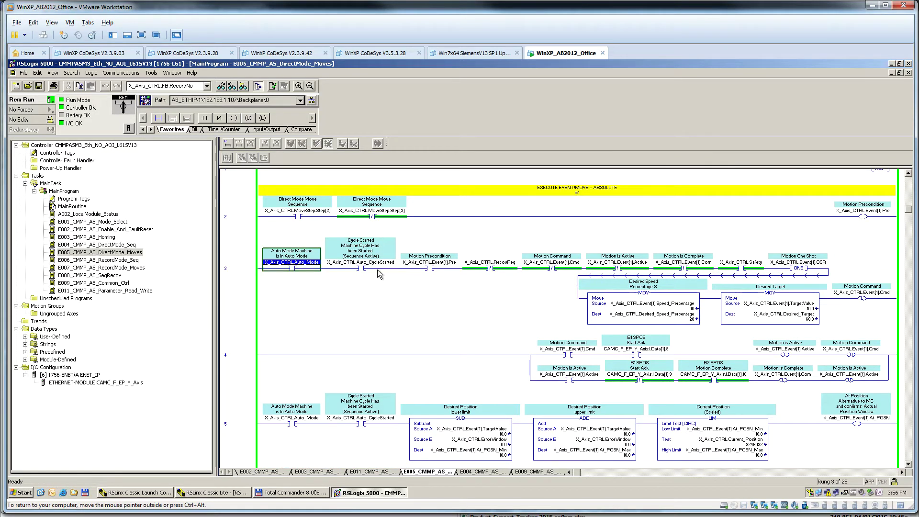
{"action": "left_click", "coordinate": [361, 268]}
{"action": "left_click", "coordinate": [303, 270]}
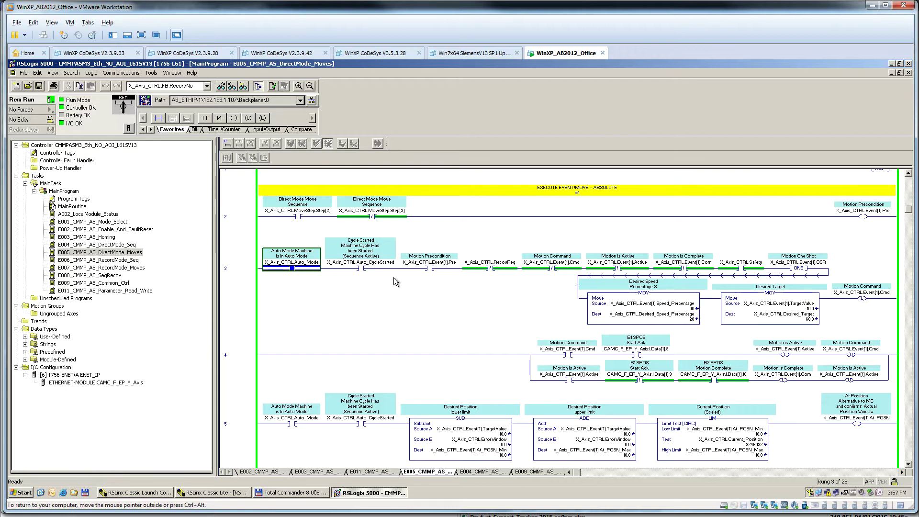
{"action": "left_click", "coordinate": [301, 264]}
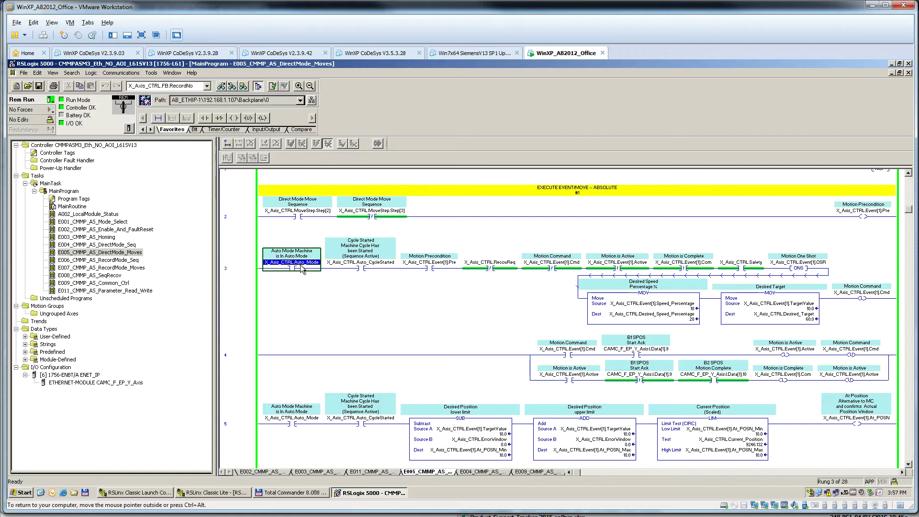
{"action": "left_click", "coordinate": [378, 264]}
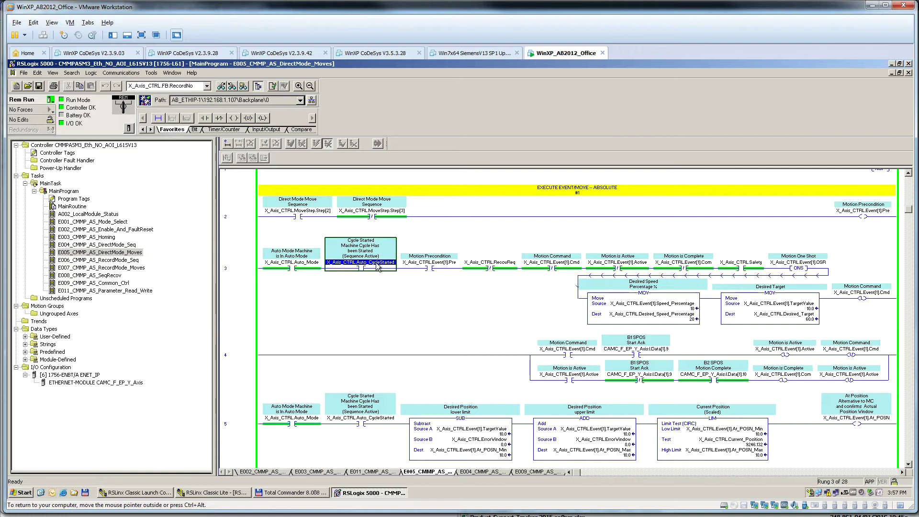
{"action": "double_click", "coordinate": [129, 246]}
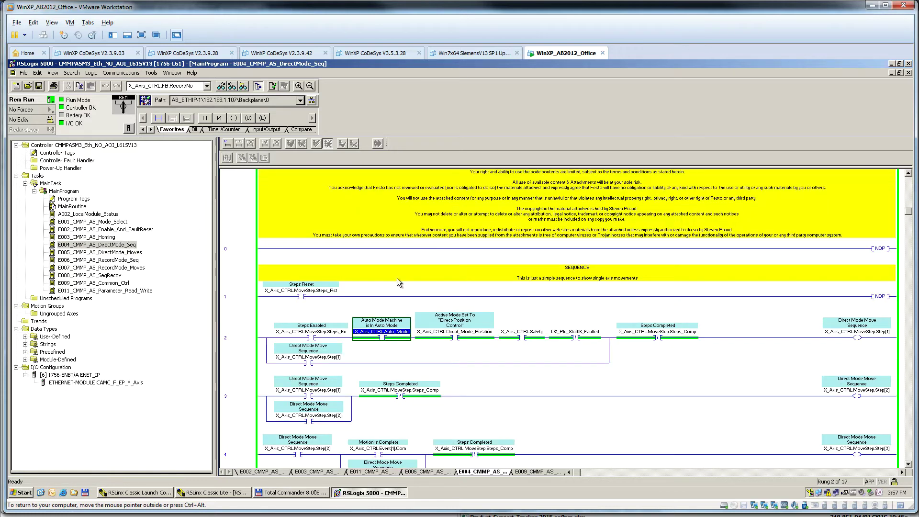
{"action": "left_click", "coordinate": [315, 335]}
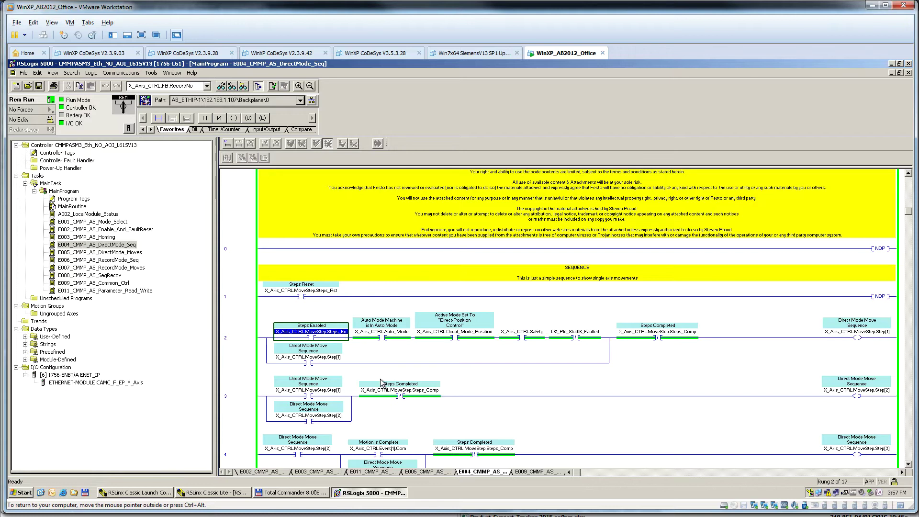
{"action": "scroll", "coordinate": [772, 412], "scroll_direction": "down", "scroll_amount": 5}
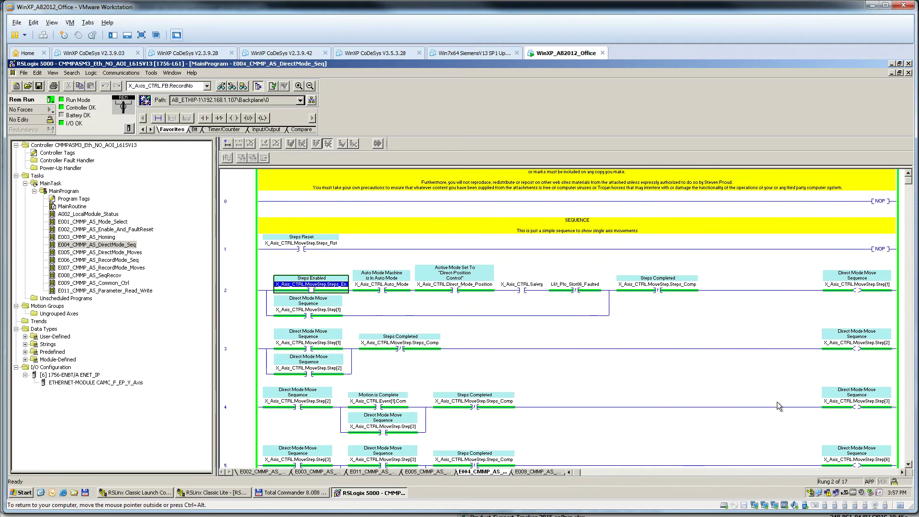
{"action": "scroll", "coordinate": [629, 395], "scroll_direction": "down", "scroll_amount": 1}
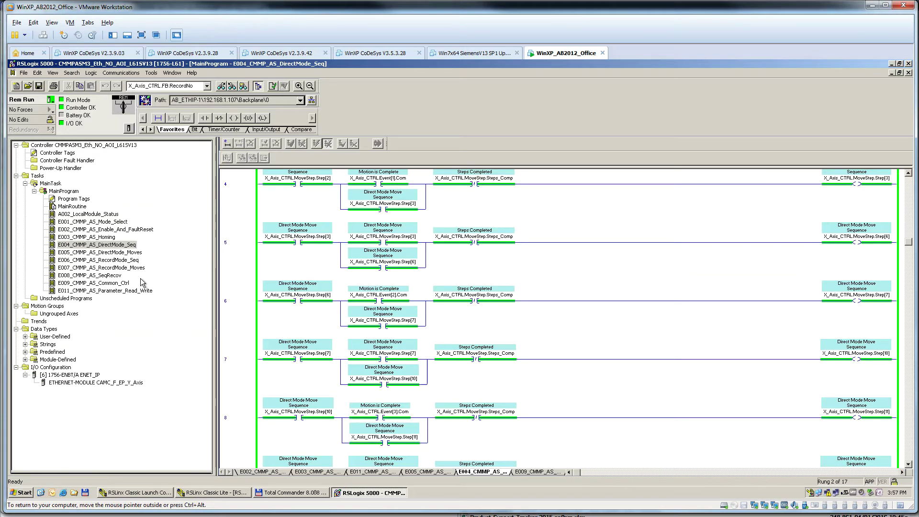
{"action": "double_click", "coordinate": [125, 283]}
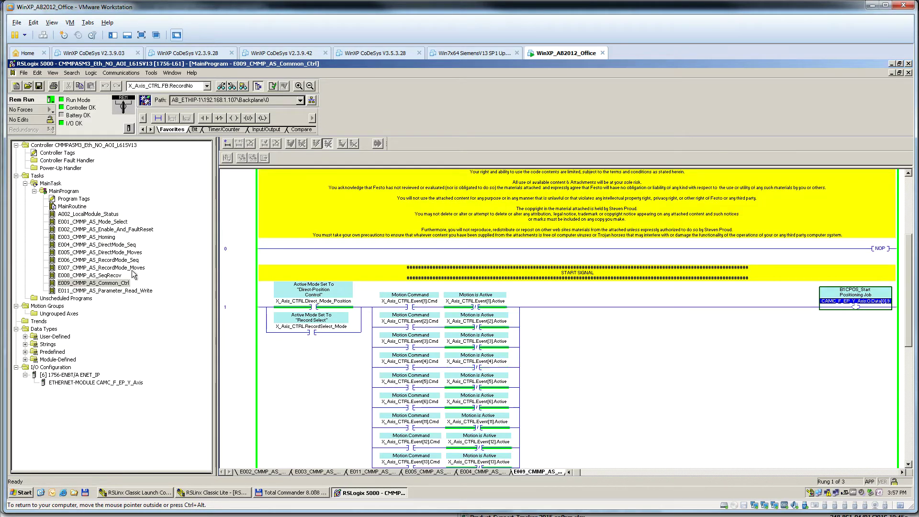
Browse the E002_CMMP_AS_Enable_And_FaultReset and E001_CMMP_AS_Mode_Select routines.
{"action": "double_click", "coordinate": [129, 230]}
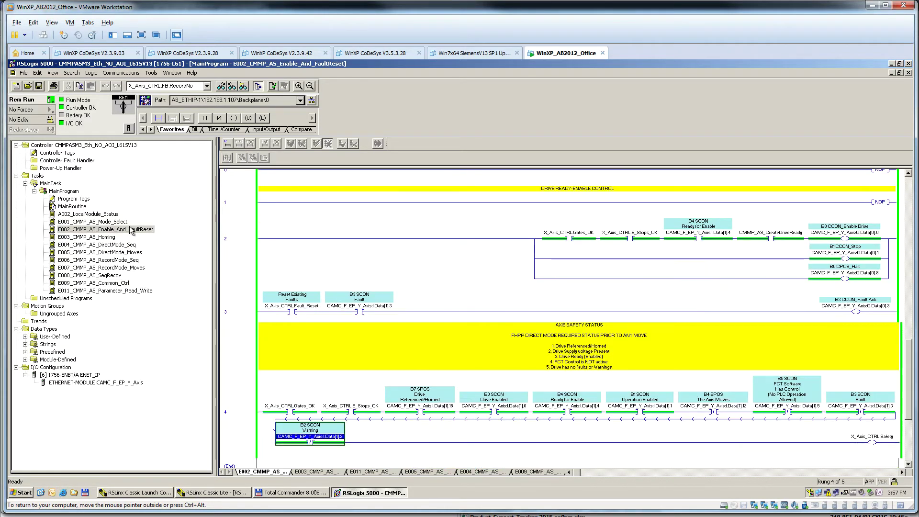
{"action": "scroll", "coordinate": [131, 231], "scroll_direction": "down", "scroll_amount": 5}
{"action": "scroll", "coordinate": [197, 253], "scroll_direction": "up", "scroll_amount": 2}
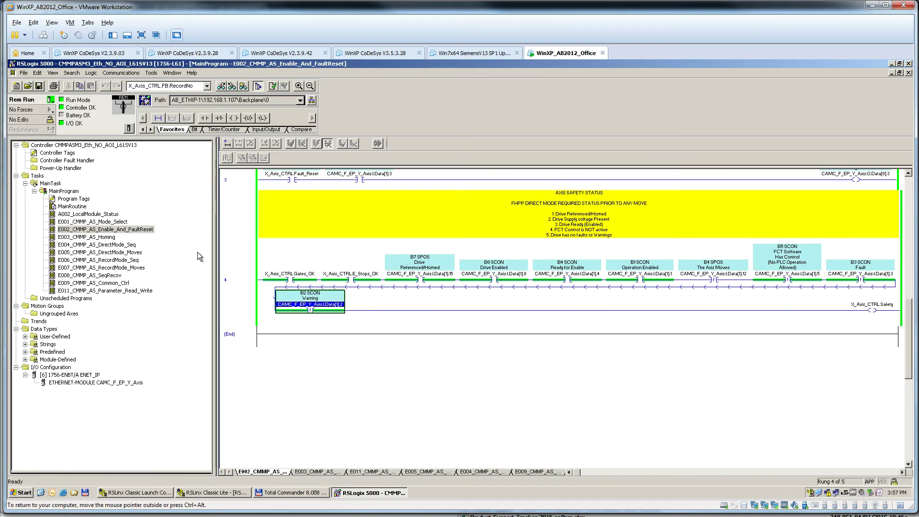
{"action": "double_click", "coordinate": [104, 223]}
{"action": "scroll", "coordinate": [694, 370], "scroll_direction": "down", "scroll_amount": 10}
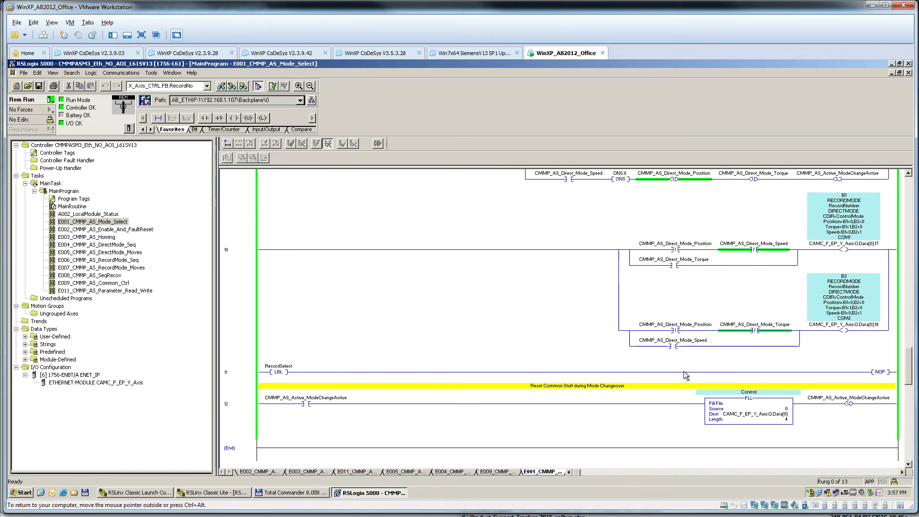
Check the live scaled current position in E009_CMMP_AS_Common_Ctrl, then open E005_CMMP_AS_DirectMode_Moves.
{"action": "double_click", "coordinate": [103, 283]}
{"action": "scroll", "coordinate": [736, 372], "scroll_direction": "down", "scroll_amount": 10}
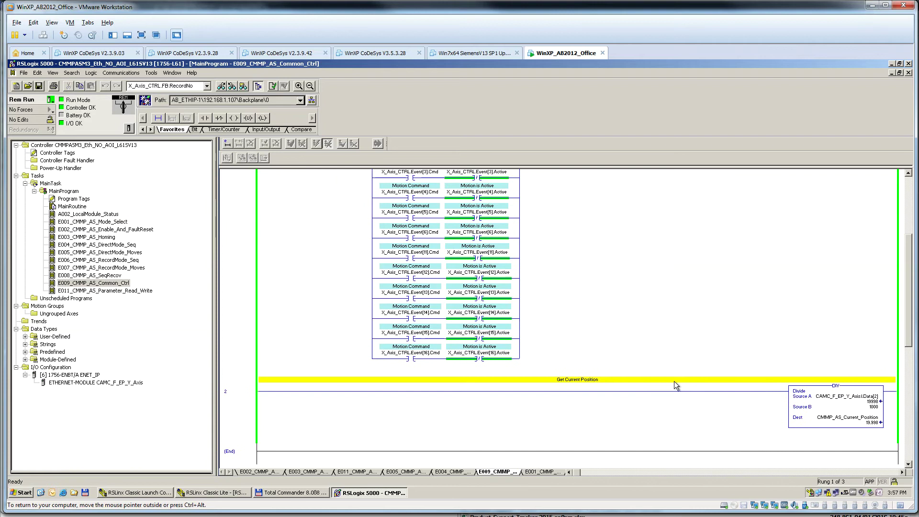
{"action": "left_click", "coordinate": [877, 423]}
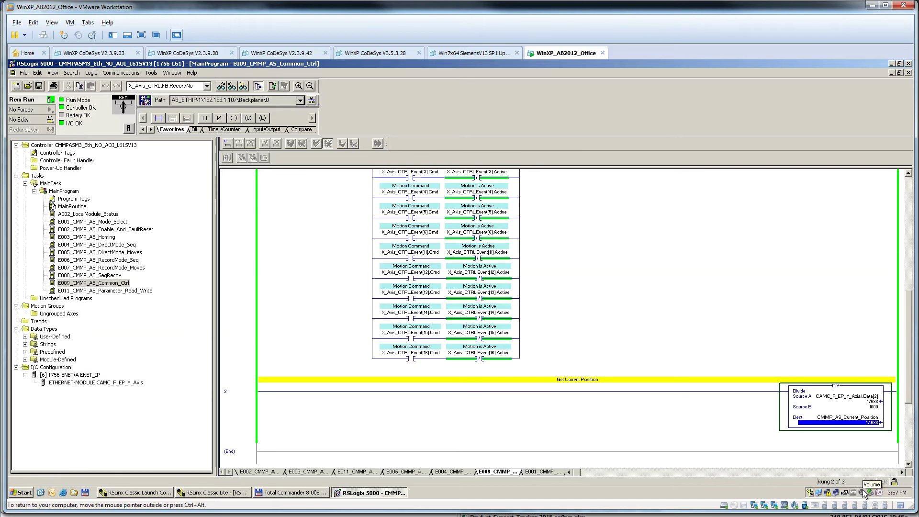
{"action": "mouse_move", "coordinate": [874, 425]}
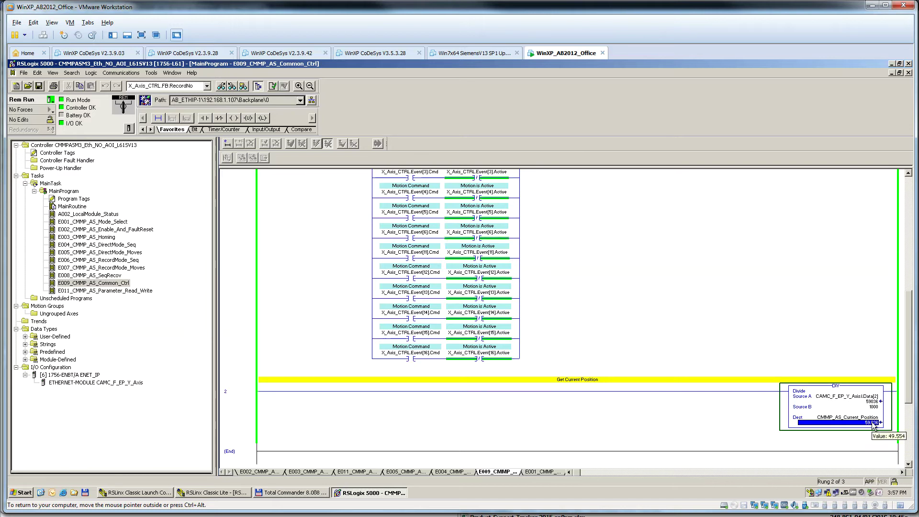
{"action": "double_click", "coordinate": [136, 253]}
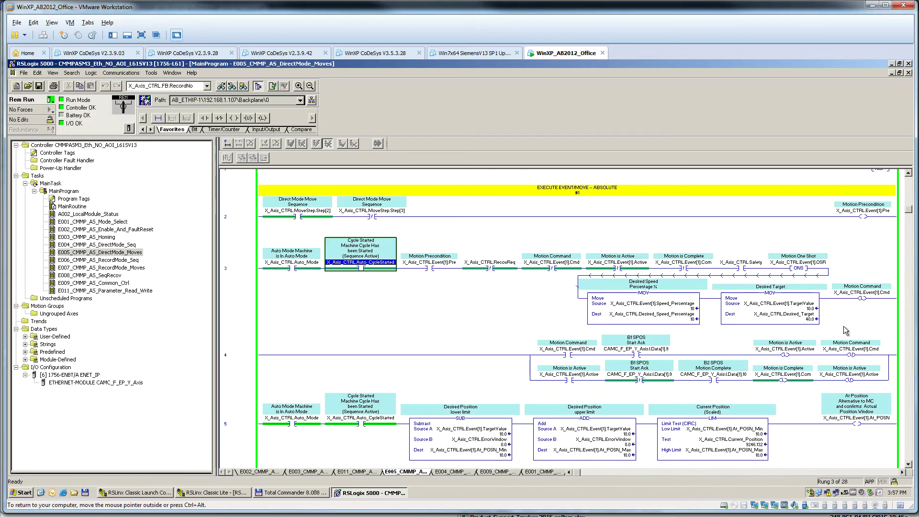
Review events 2 and 3's target moves and set event 4's speed percentage source to 5.
{"action": "scroll", "coordinate": [810, 380], "scroll_direction": "down", "scroll_amount": 3}
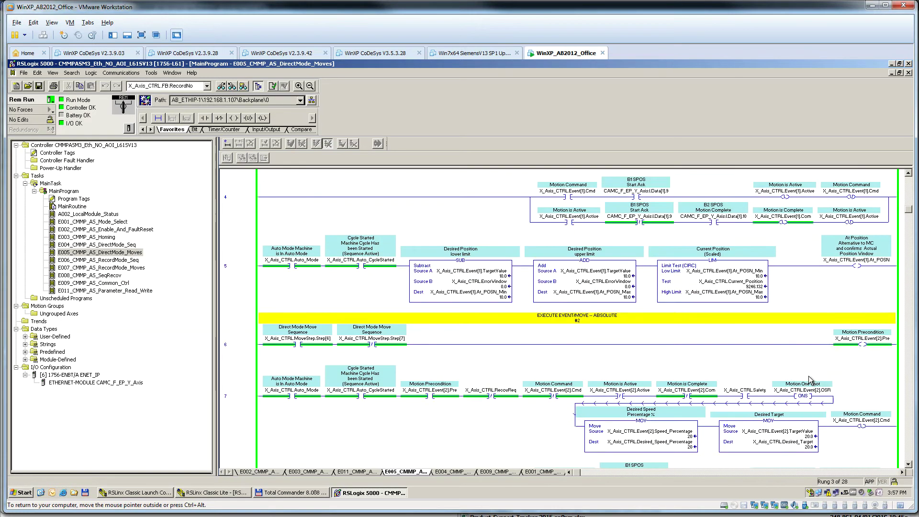
{"action": "left_click", "coordinate": [814, 447]}
{"action": "scroll", "coordinate": [800, 447], "scroll_direction": "down", "scroll_amount": 6}
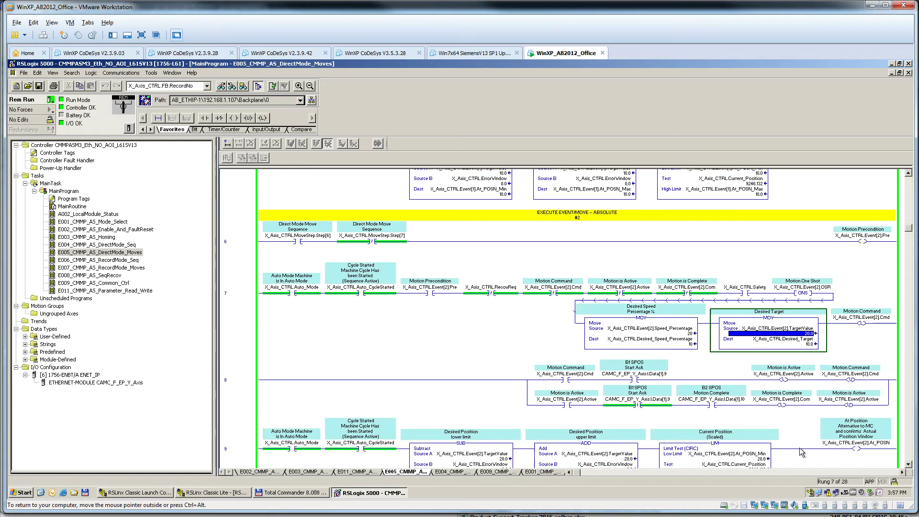
{"action": "left_click", "coordinate": [804, 425]}
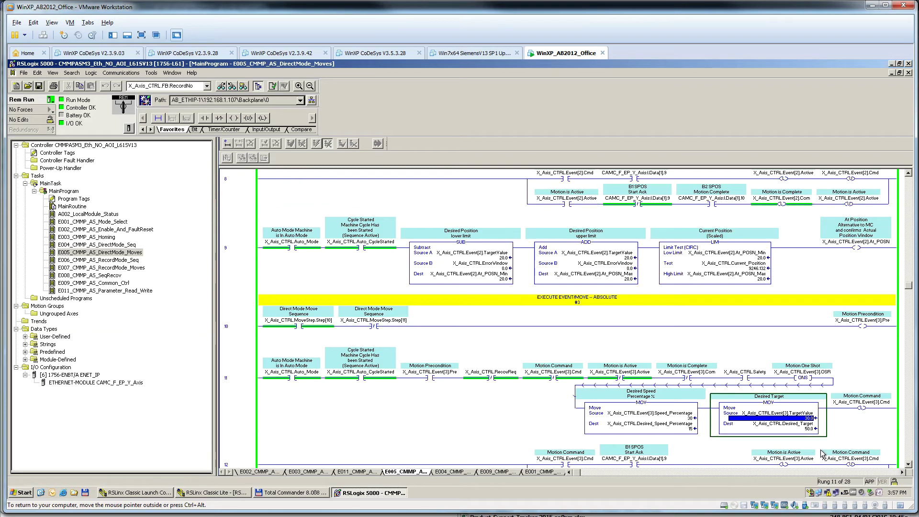
{"action": "scroll", "coordinate": [806, 433], "scroll_direction": "down", "scroll_amount": 4}
{"action": "scroll", "coordinate": [808, 446], "scroll_direction": "down", "scroll_amount": 1}
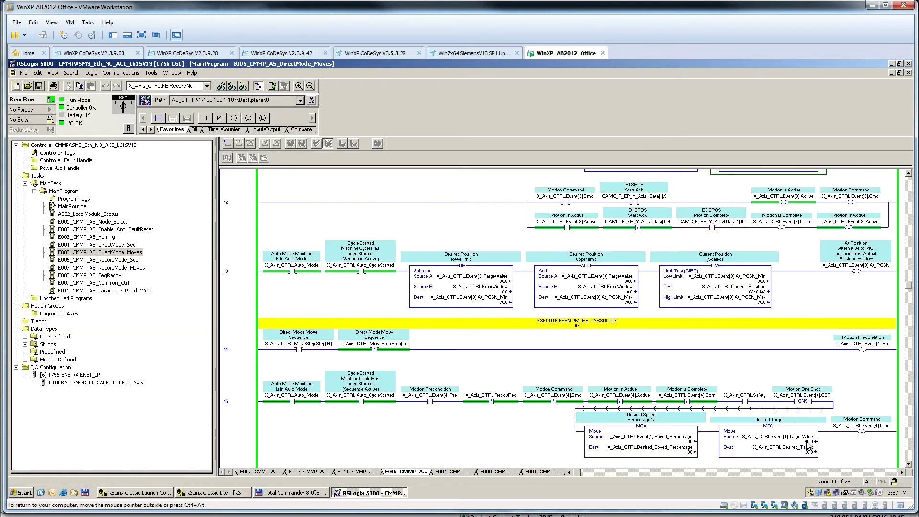
{"action": "left_click", "coordinate": [700, 422]}
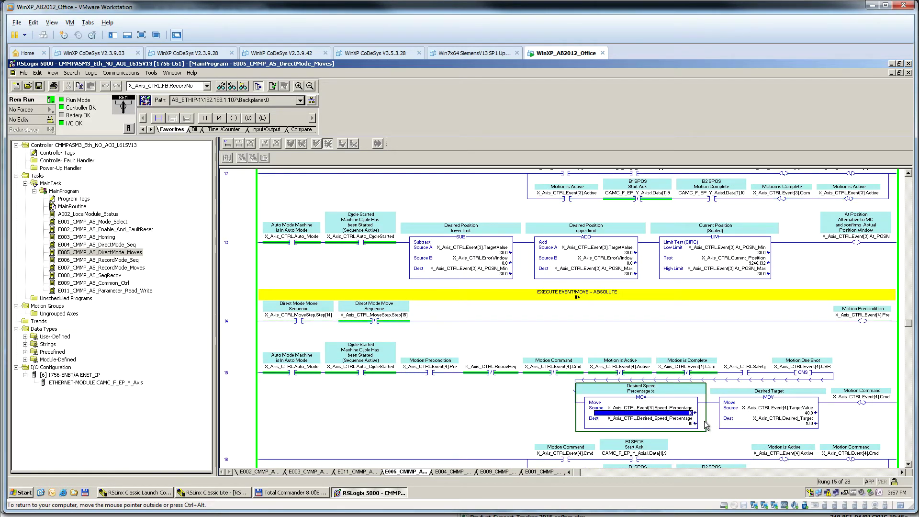
{"action": "type", "text": "5"}
{"action": "key", "text": "Return"}
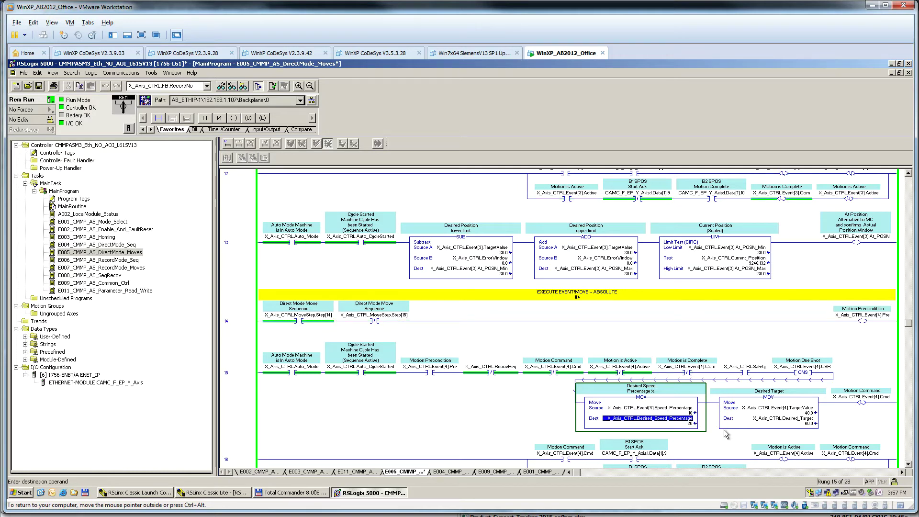
Check the speed percentage and target moves for events 5 and 6.
{"action": "scroll", "coordinate": [711, 432], "scroll_direction": "down", "scroll_amount": 2}
{"action": "scroll", "coordinate": [711, 433], "scroll_direction": "down", "scroll_amount": 4}
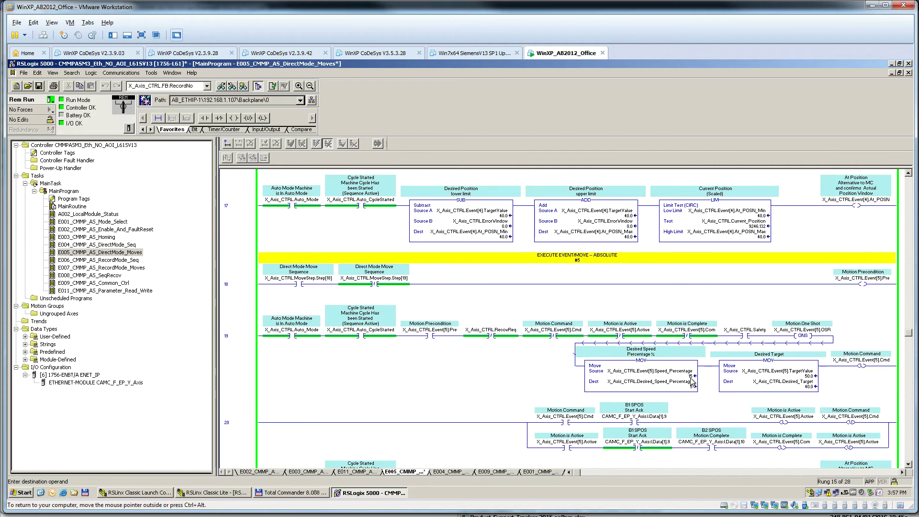
{"action": "left_click", "coordinate": [691, 381]}
{"action": "left_click", "coordinate": [690, 388]}
{"action": "scroll", "coordinate": [688, 390], "scroll_direction": "down", "scroll_amount": 4}
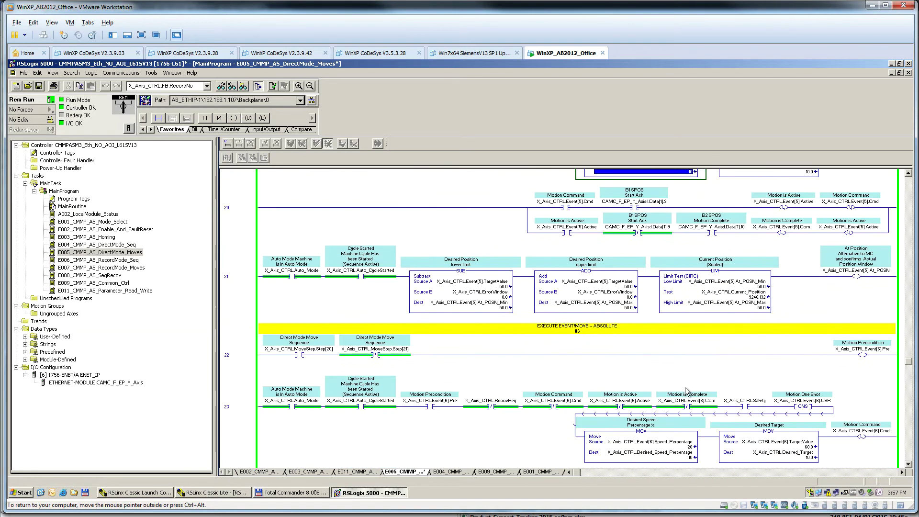
{"action": "scroll", "coordinate": [688, 392], "scroll_direction": "down", "scroll_amount": 1}
{"action": "left_click", "coordinate": [690, 404]}
{"action": "left_click", "coordinate": [754, 404]}
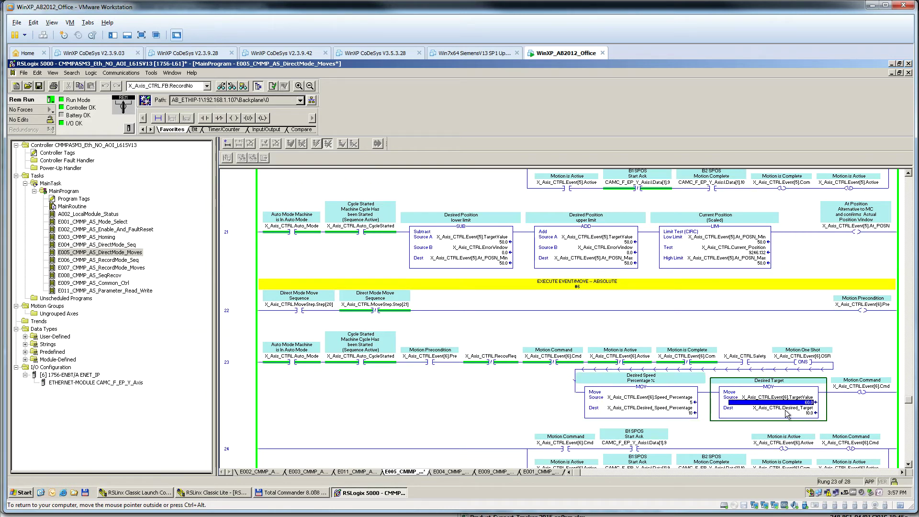
{"action": "scroll", "coordinate": [787, 414], "scroll_direction": "down", "scroll_amount": 10}
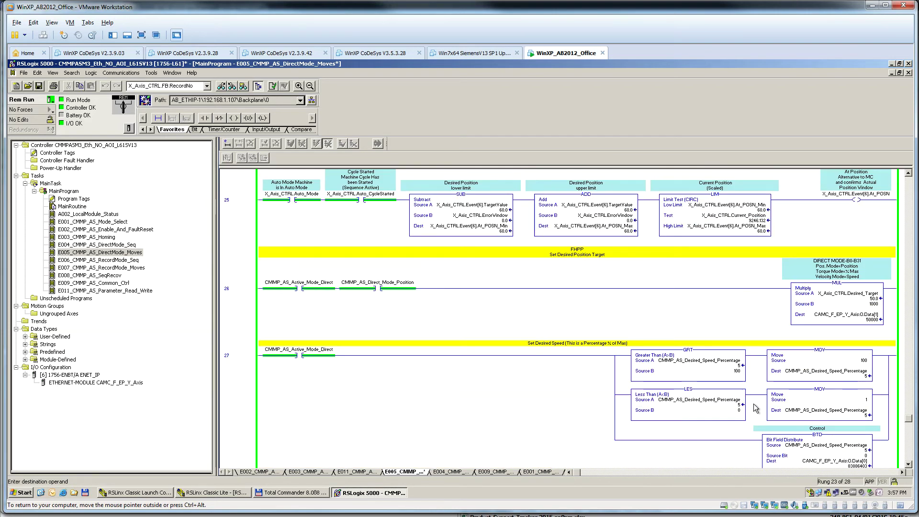
{"action": "scroll", "coordinate": [755, 408], "scroll_direction": "up", "scroll_amount": 20}
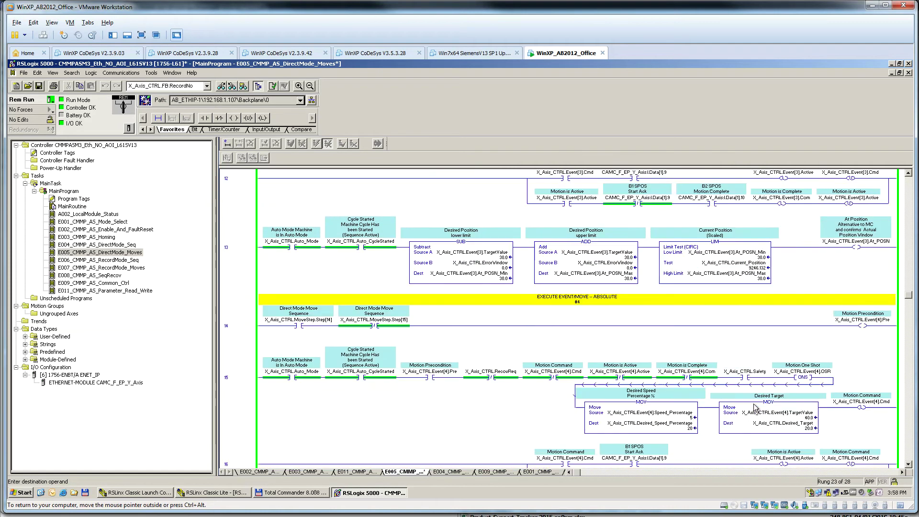
{"action": "scroll", "coordinate": [755, 408], "scroll_direction": "up", "scroll_amount": 4}
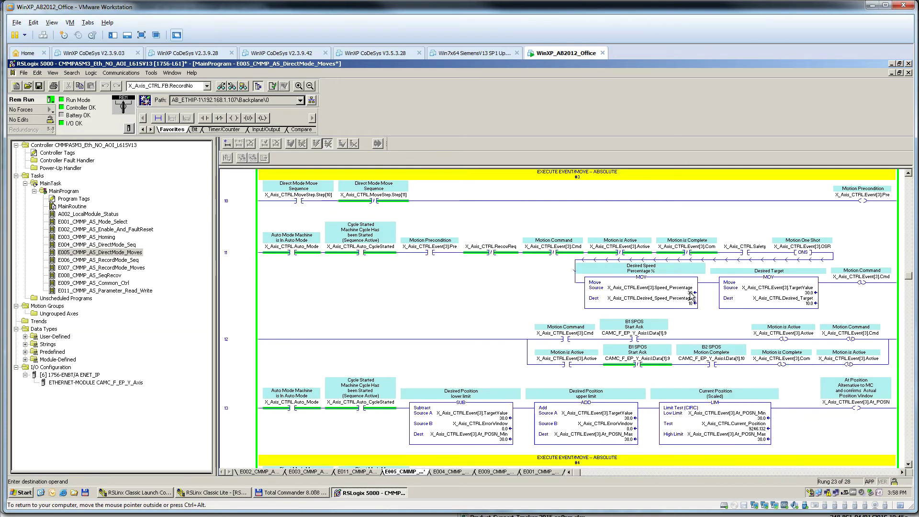
Review events 3 and 2's speed and target moves, then pick event 1's speed value to edit.
{"action": "left_click", "coordinate": [693, 297]}
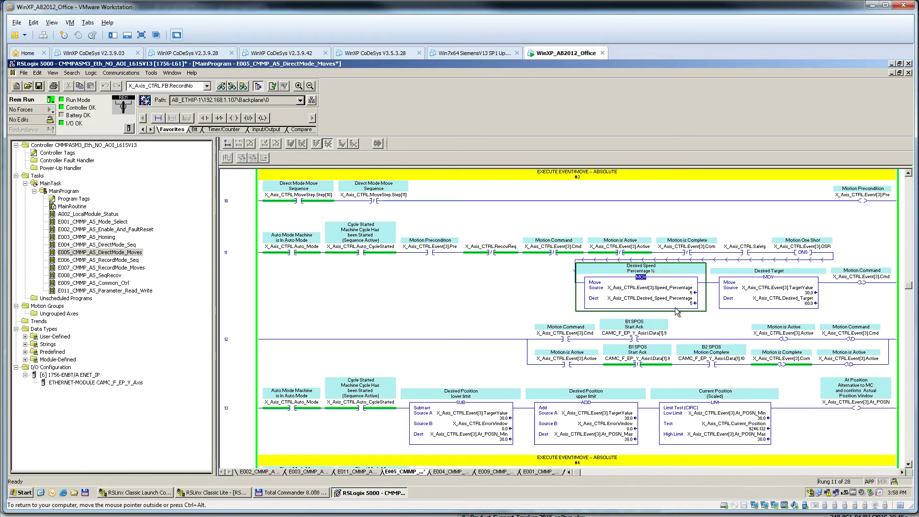
{"action": "scroll", "coordinate": [677, 311], "scroll_direction": "up", "scroll_amount": 5}
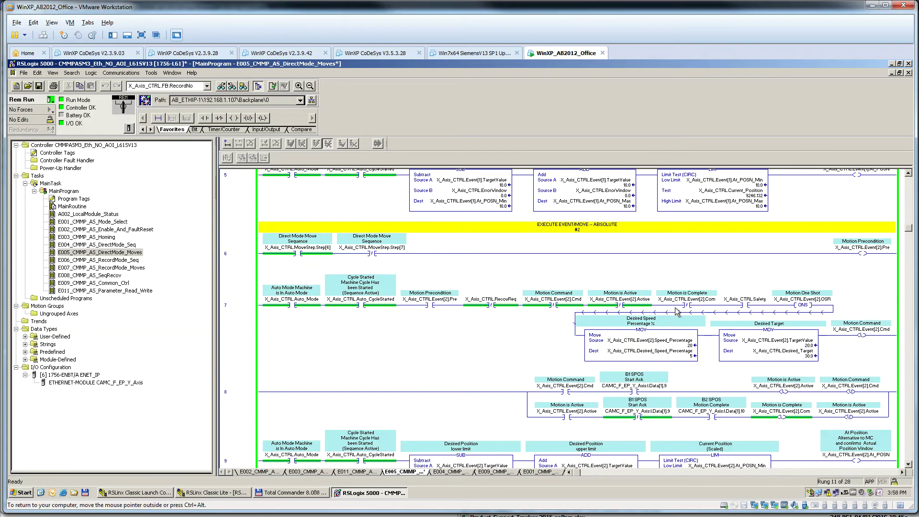
{"action": "left_click", "coordinate": [688, 355]}
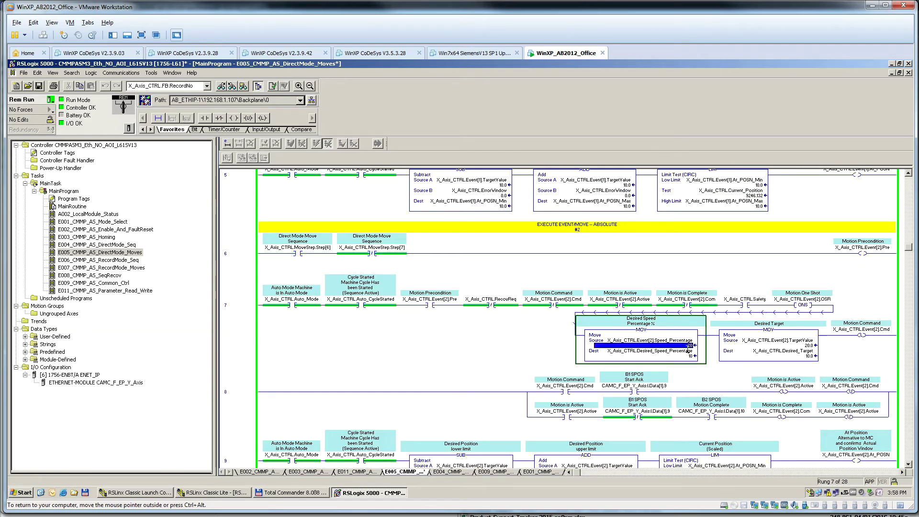
{"action": "left_click", "coordinate": [776, 351]}
{"action": "scroll", "coordinate": [628, 319], "scroll_direction": "up", "scroll_amount": 2}
{"action": "scroll", "coordinate": [628, 320], "scroll_direction": "up", "scroll_amount": 3}
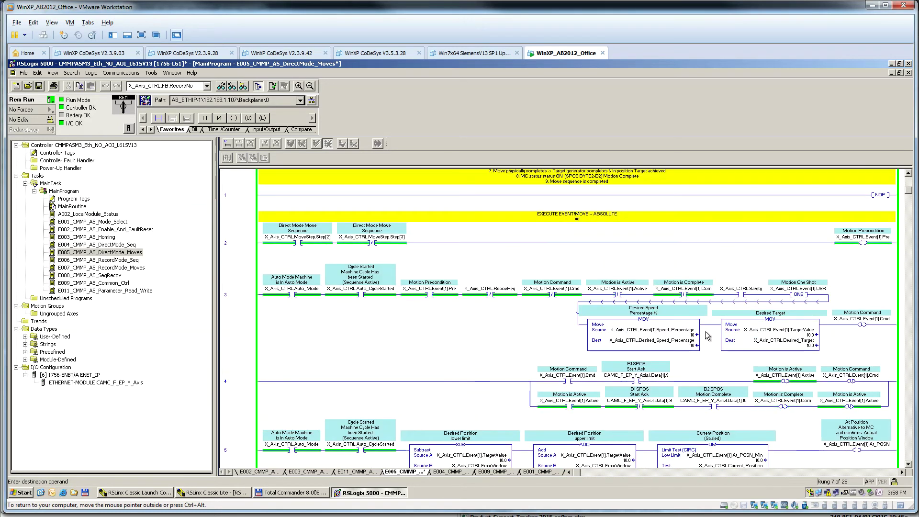
{"action": "left_click", "coordinate": [680, 335]}
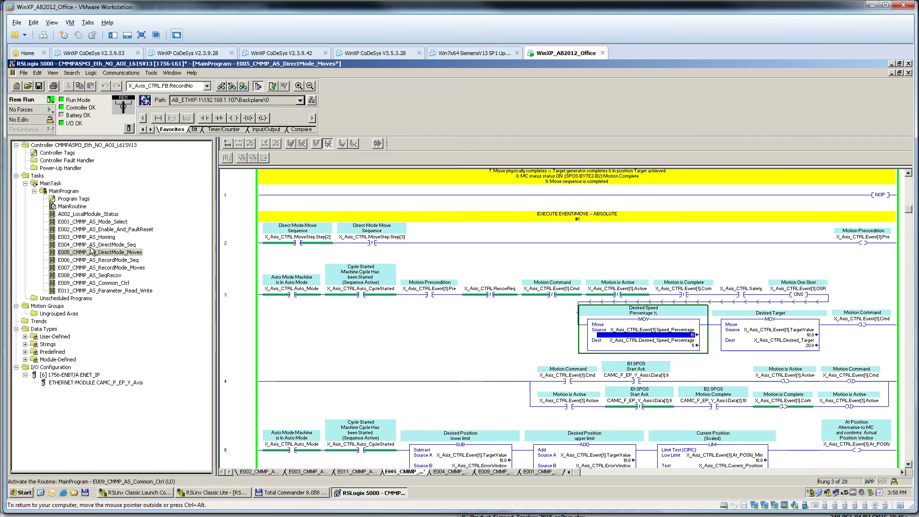
View E003_CMMP_AS_Homing, revisit E005 rungs 4 and 2, then open E008_CMMP_AS_SeqRecov.
{"action": "double_click", "coordinate": [111, 238]}
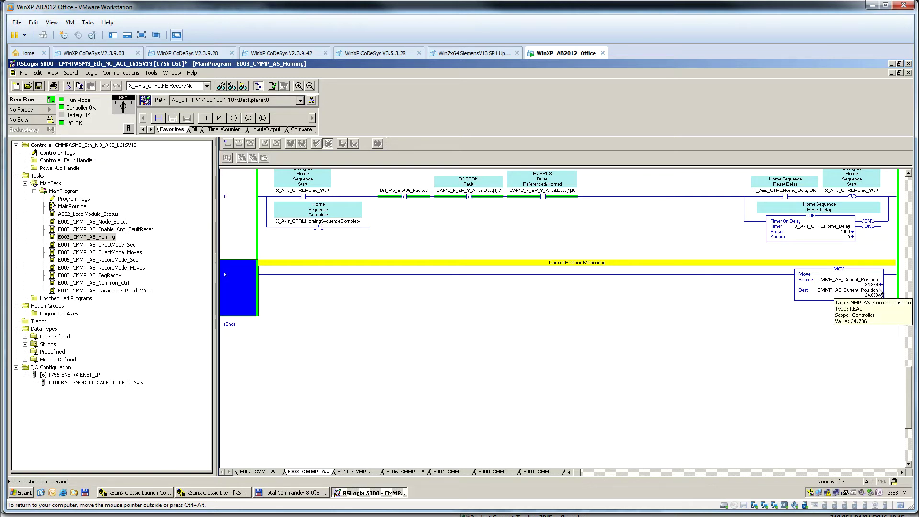
{"action": "double_click", "coordinate": [117, 252]}
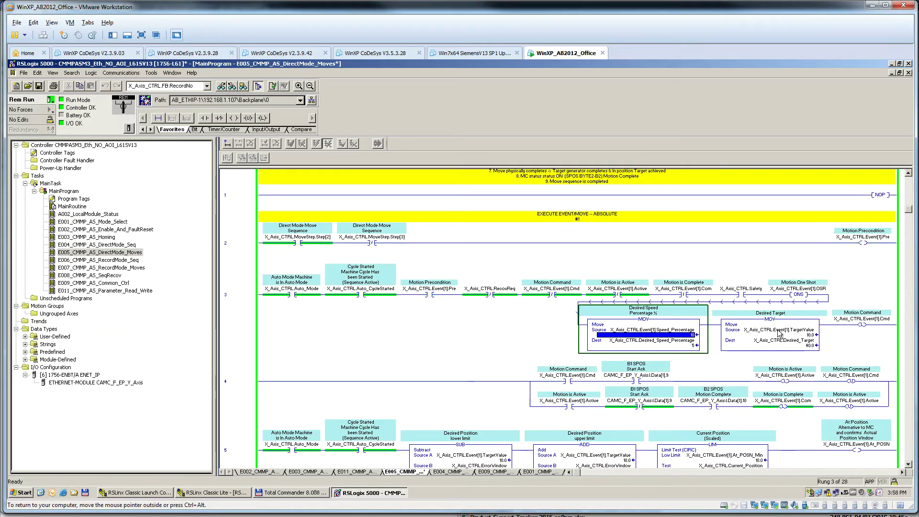
{"action": "left_click", "coordinate": [249, 358]}
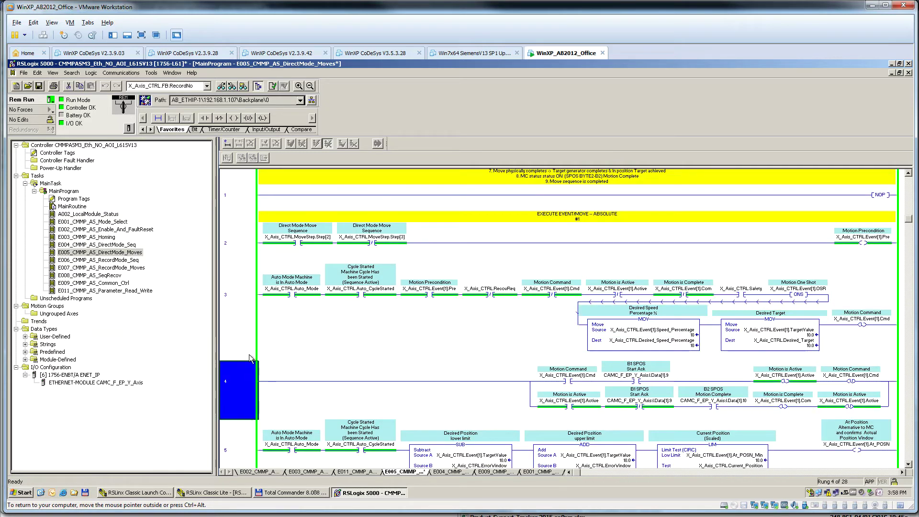
{"action": "left_click", "coordinate": [243, 239]}
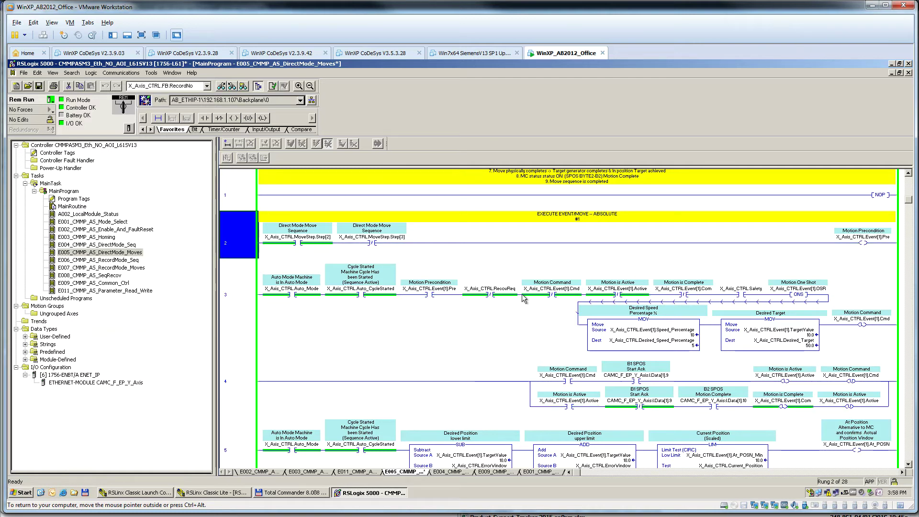
{"action": "double_click", "coordinate": [99, 275]}
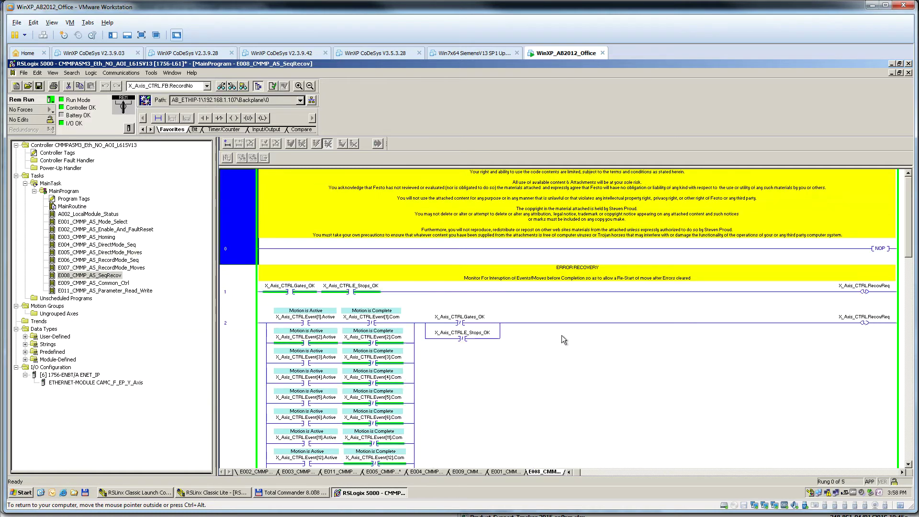
Review E008_CMMP_AS_SeqRecov rung 2, including its X_Axis_CTRL.Gates_OK condition.
{"action": "left_click", "coordinate": [453, 323]}
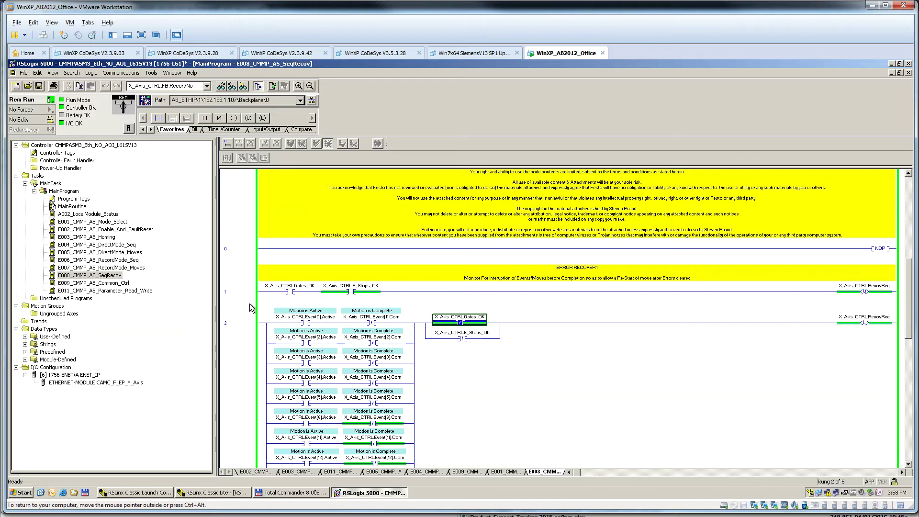
{"action": "scroll", "coordinate": [519, 393], "scroll_direction": "down", "scroll_amount": 1}
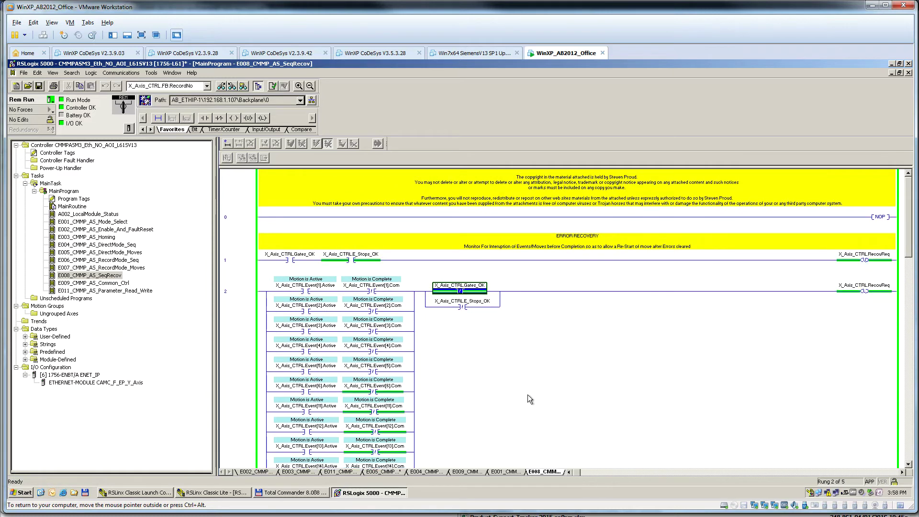
{"action": "scroll", "coordinate": [527, 395], "scroll_direction": "down", "scroll_amount": 2}
{"action": "scroll", "coordinate": [514, 396], "scroll_direction": "up", "scroll_amount": 3}
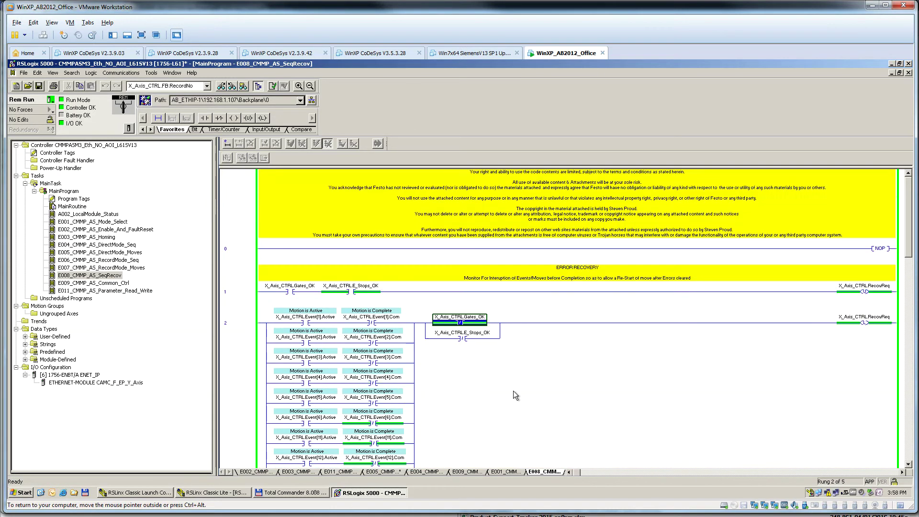
Open the E004_CMMP_AS_DirectMode_Seq routine and scroll through its rungs.
{"action": "double_click", "coordinate": [119, 245]}
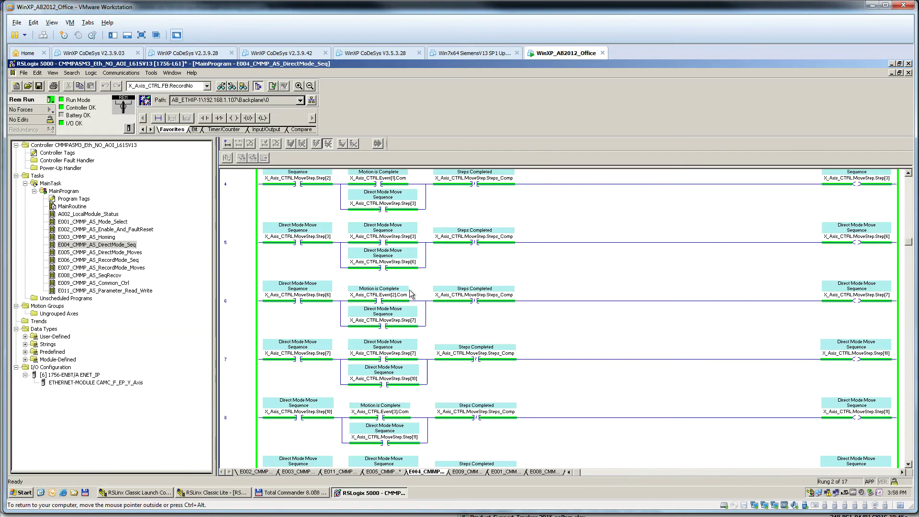
{"action": "scroll", "coordinate": [692, 386], "scroll_direction": "down", "scroll_amount": 3}
{"action": "scroll", "coordinate": [695, 386], "scroll_direction": "down", "scroll_amount": 5}
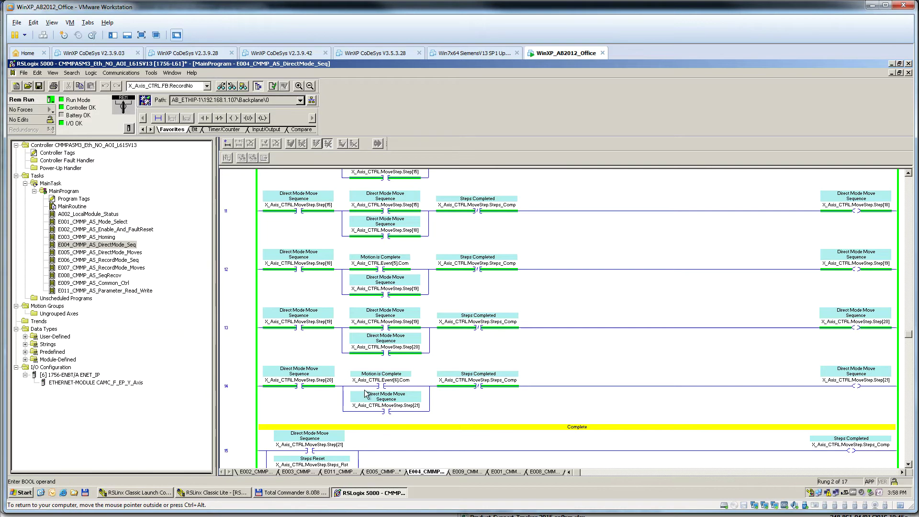
In E005_CMMP_AS_DirectMode_Moves, inspect rung 23's Event[6].Cmd coil and contact, then switch to Festo FCT.
{"action": "double_click", "coordinate": [125, 254]}
{"action": "key", "text": "ctrl+End"}
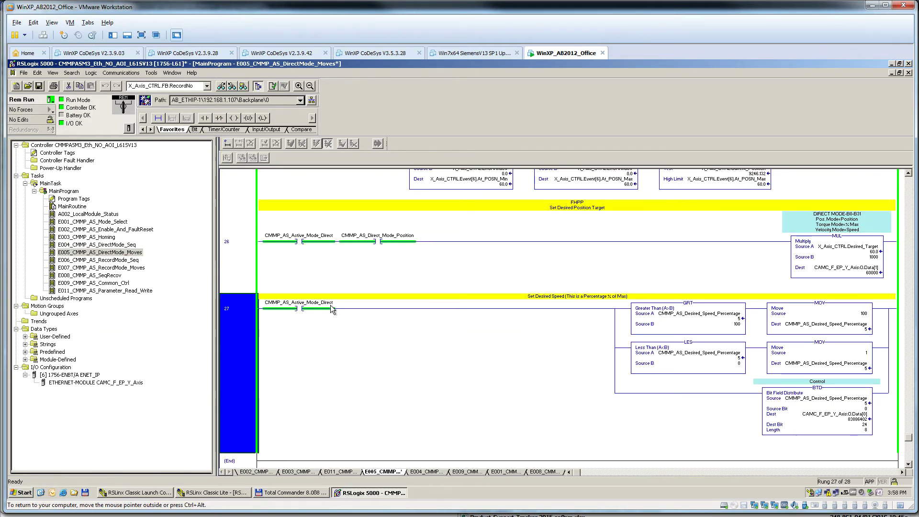
{"action": "key", "text": "Up"}
{"action": "key", "text": "Up"}
{"action": "key", "text": "Up"}
{"action": "key", "text": "Up"}
{"action": "key", "text": "Up"}
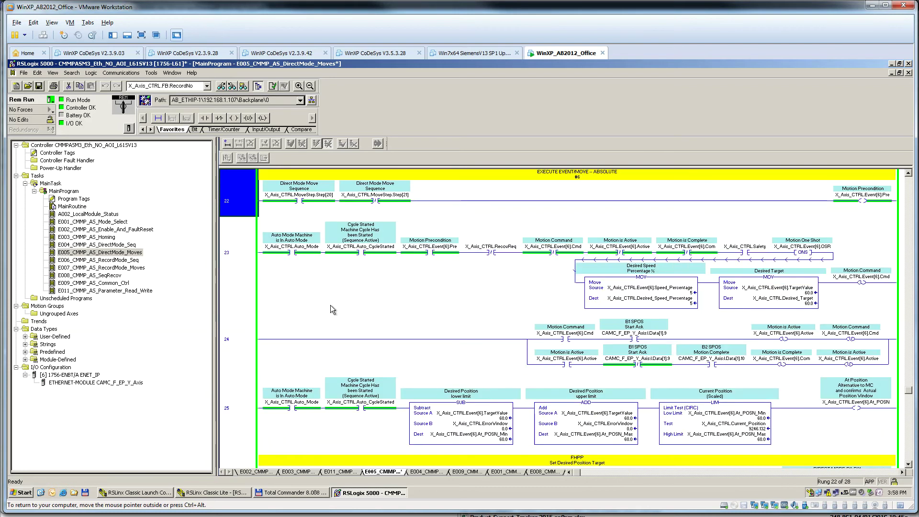
{"action": "key", "text": "Down"}
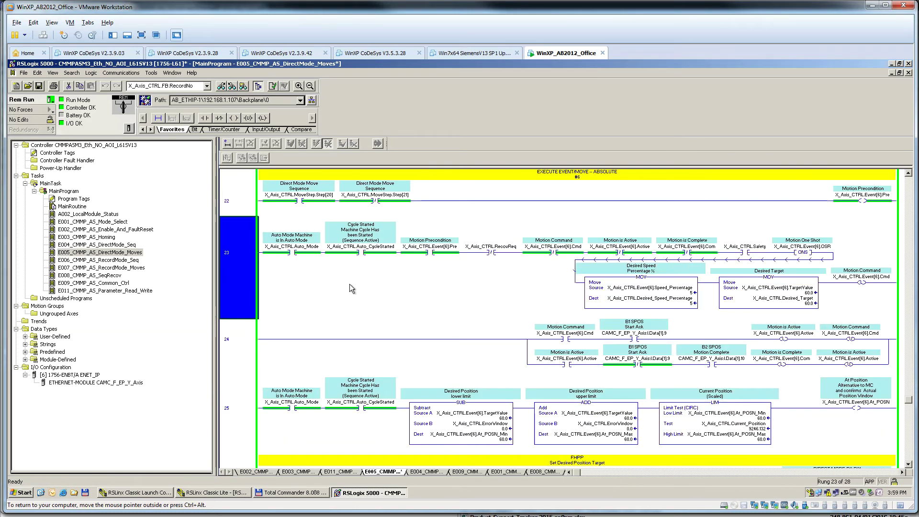
{"action": "left_click", "coordinate": [874, 284]}
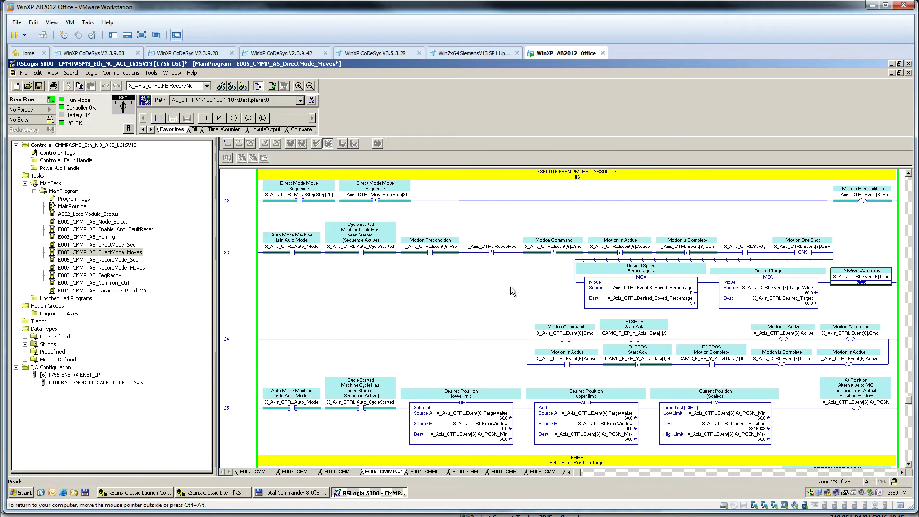
{"action": "left_click", "coordinate": [557, 253]}
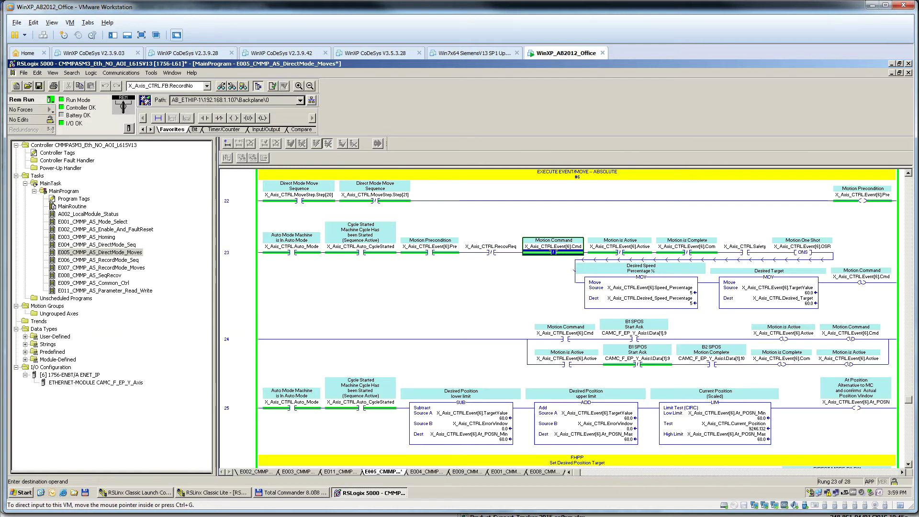
{"action": "key", "text": "alt+Tab"}
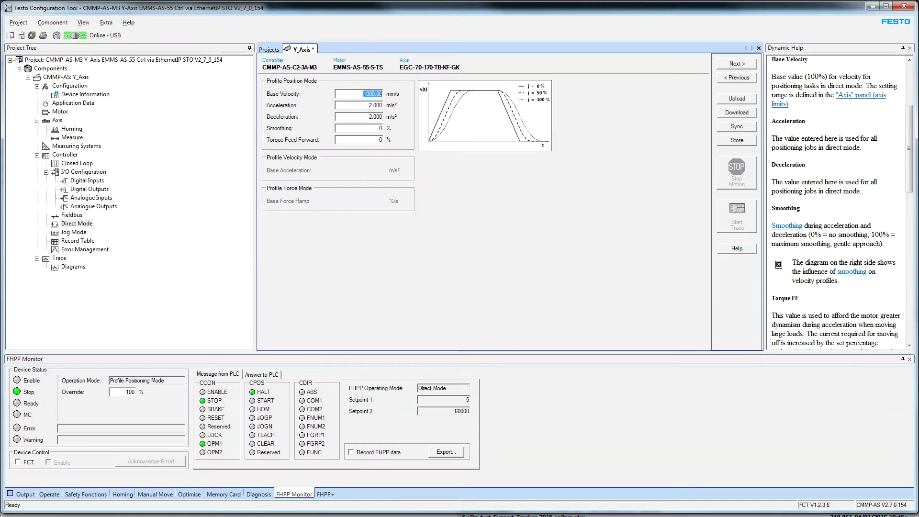
On the Operate page, mark the 60.00 mm target and 54.98 mm actual positions, then return to RSLogix.
{"action": "left_click", "coordinate": [57, 497]}
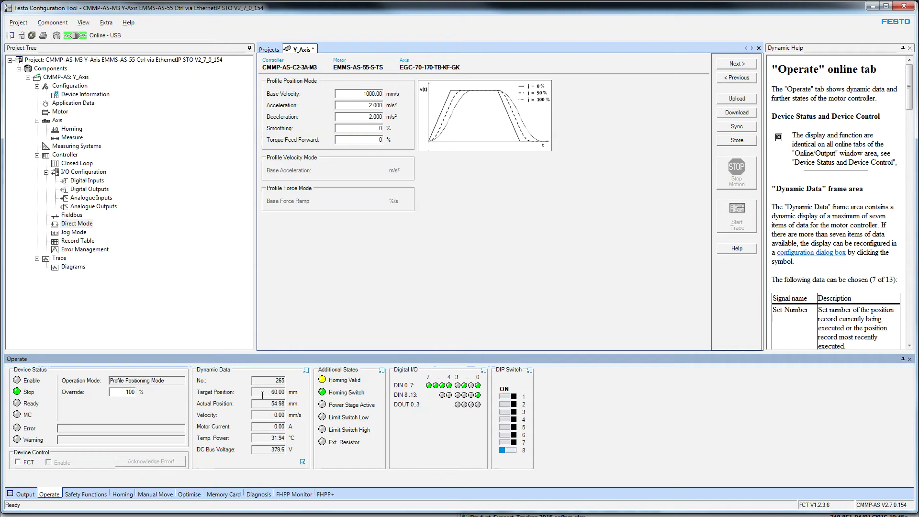
{"action": "left_click_drag", "start_coordinate": [263, 395], "coordinate": [316, 396]}
{"action": "double_click", "coordinate": [279, 407]}
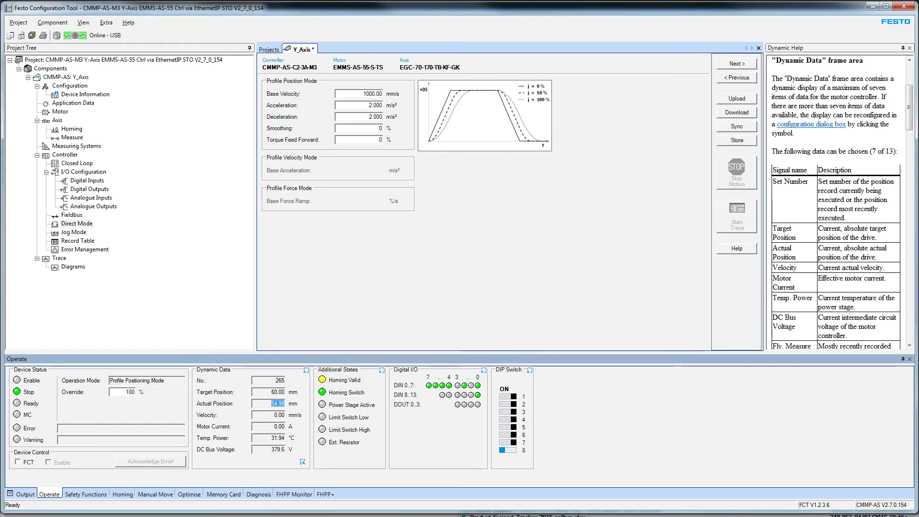
{"action": "key", "text": "alt+Tab"}
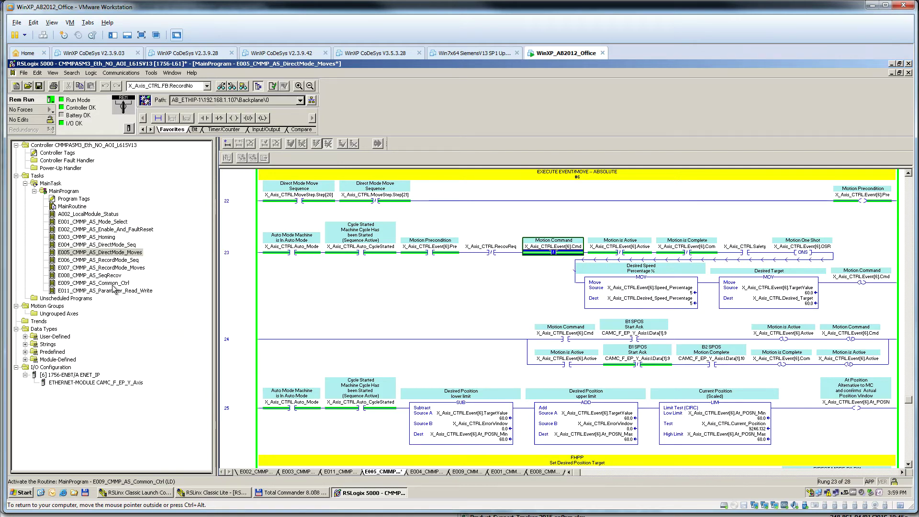
Look over E008_CMMP_AS_SeqRecov, then reopen E004_CMMP_AS_DirectMode_Seq.
{"action": "double_click", "coordinate": [91, 275]}
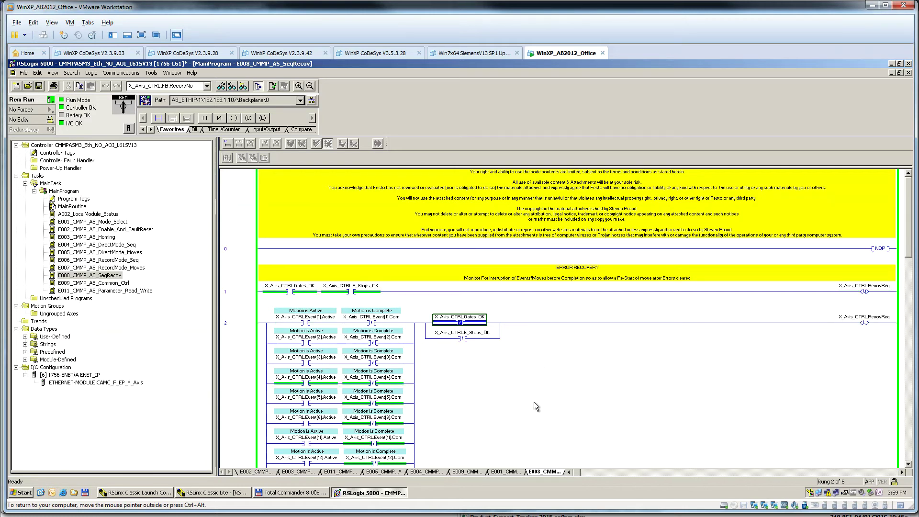
{"action": "scroll", "coordinate": [533, 402], "scroll_direction": "down", "scroll_amount": 1}
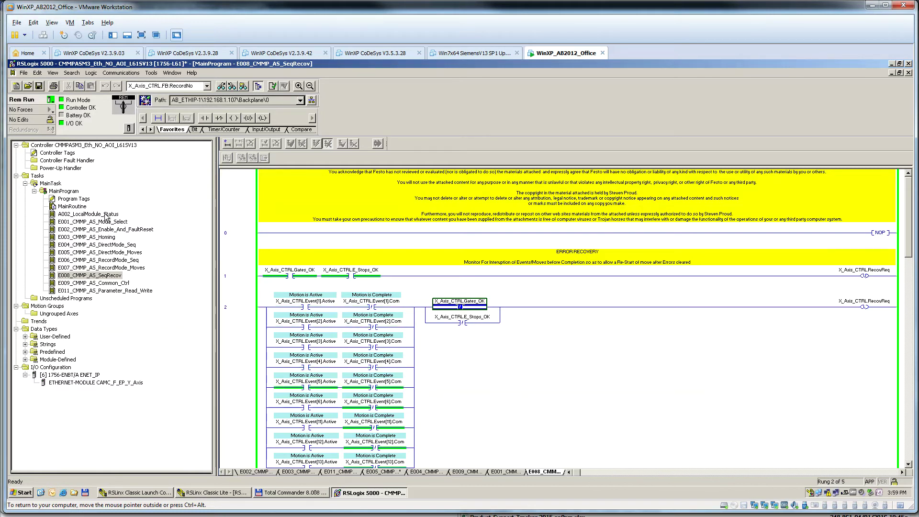
{"action": "double_click", "coordinate": [104, 245]}
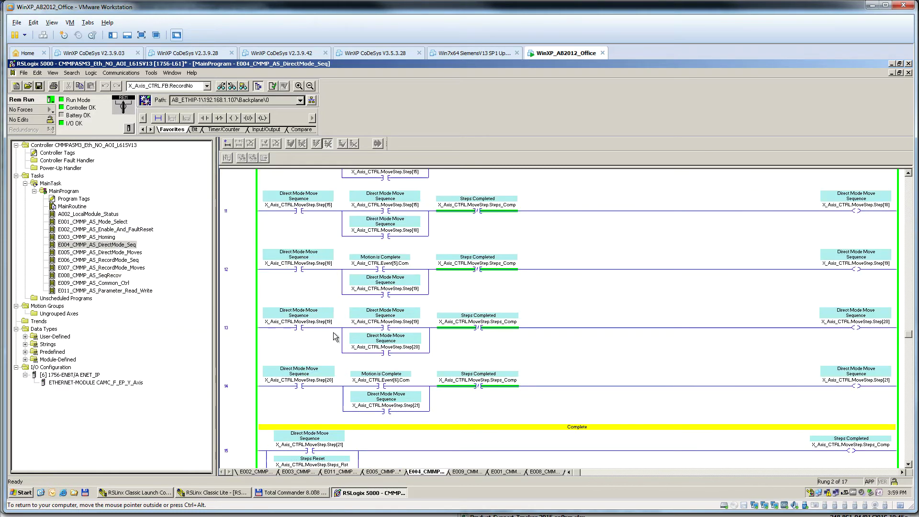
Inspect rung 2's Steps Enabled contact and Step[1] coil, then open E001_CMMP_AS_Mode_Select.
{"action": "left_click", "coordinate": [316, 337]}
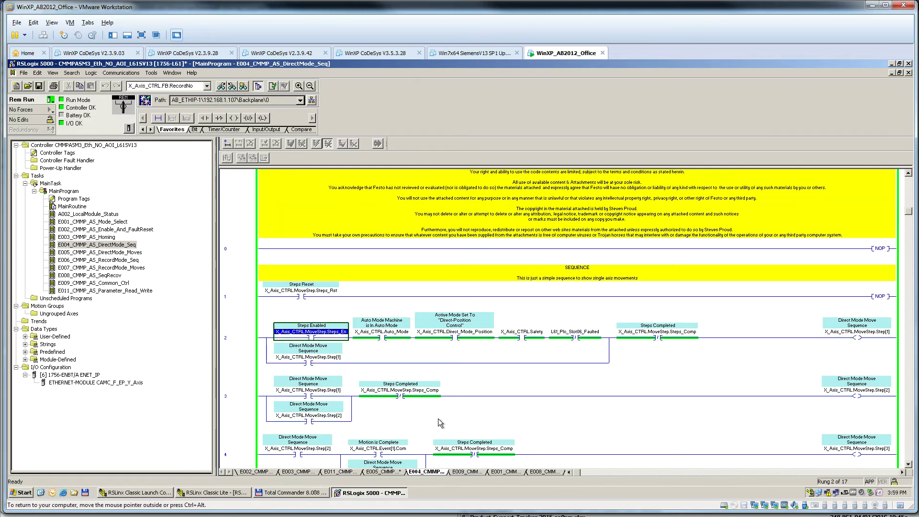
{"action": "left_click", "coordinate": [865, 333]}
{"action": "scroll", "coordinate": [866, 354], "scroll_direction": "down", "scroll_amount": 5}
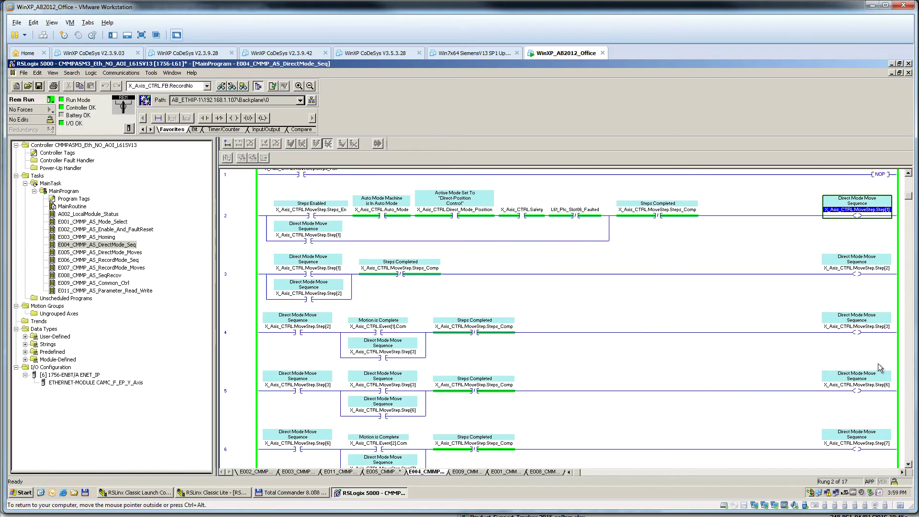
{"action": "scroll", "coordinate": [861, 375], "scroll_direction": "up", "scroll_amount": 3}
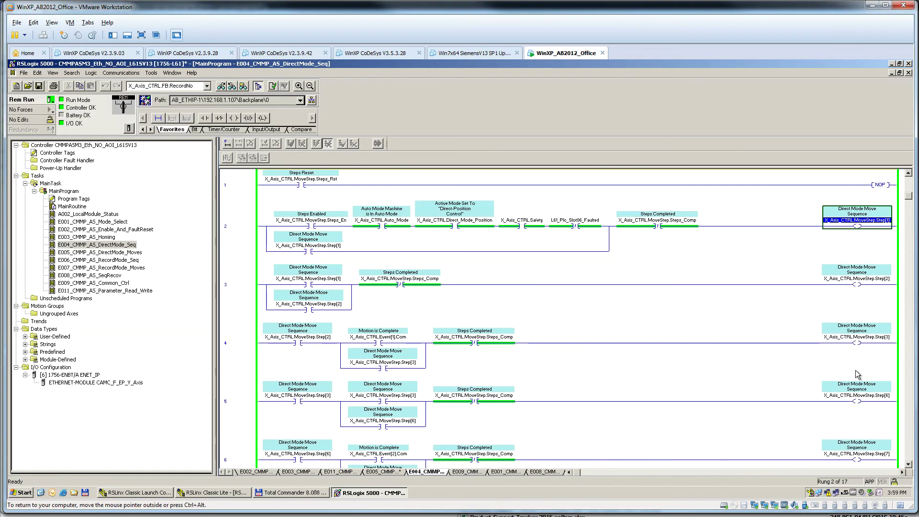
{"action": "double_click", "coordinate": [100, 222]}
Toggle rung 1's CMMP_AS_Active_Mode_RecordSelect contact on with Ctrl+T, turning Direct mode off.
{"action": "left_click", "coordinate": [231, 389]}
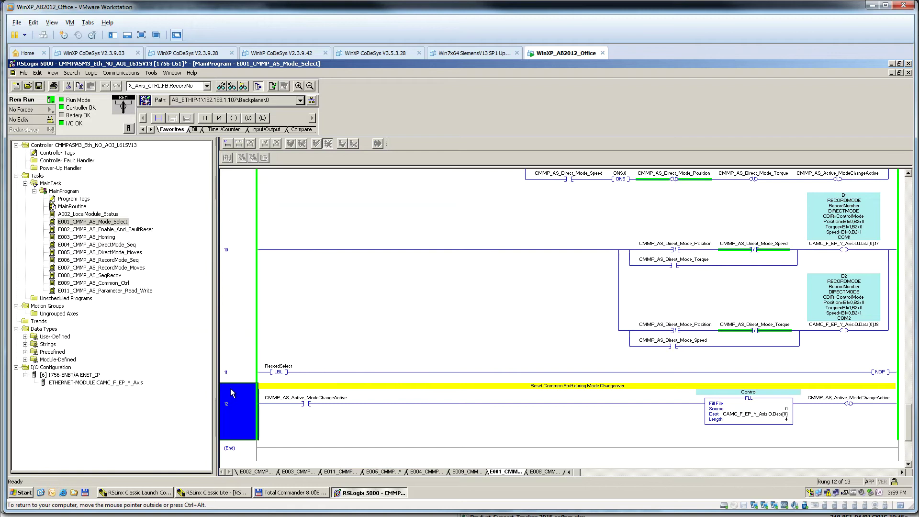
{"action": "key", "text": "ctrl+Home"}
{"action": "left_click", "coordinate": [318, 315]}
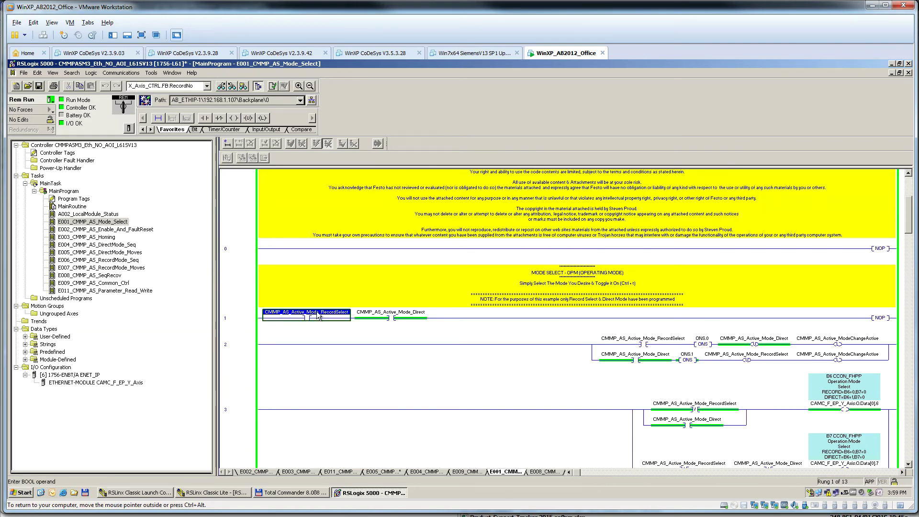
{"action": "key", "text": "ctrl+t"}
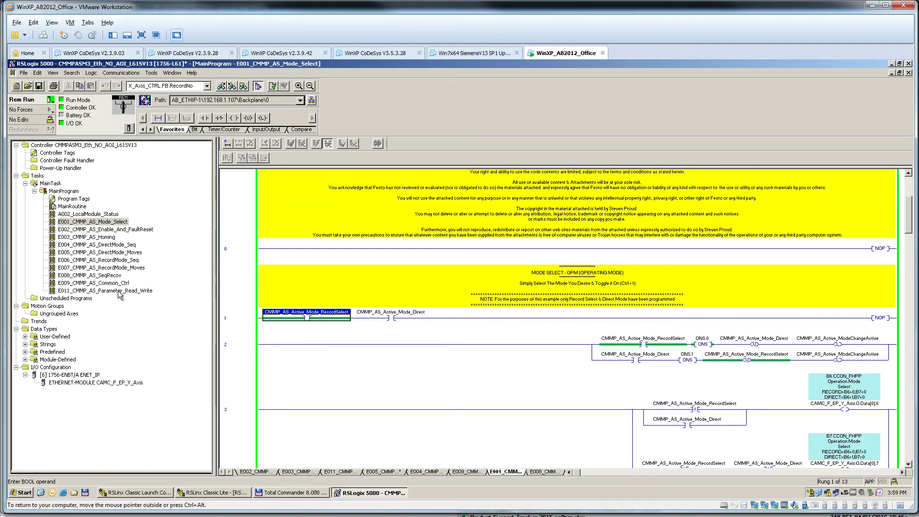
In E006_CMMP_AS_RecordMode_Seq, inspect rung 2's Record Select mode and Steps Enabled contacts.
{"action": "double_click", "coordinate": [123, 260]}
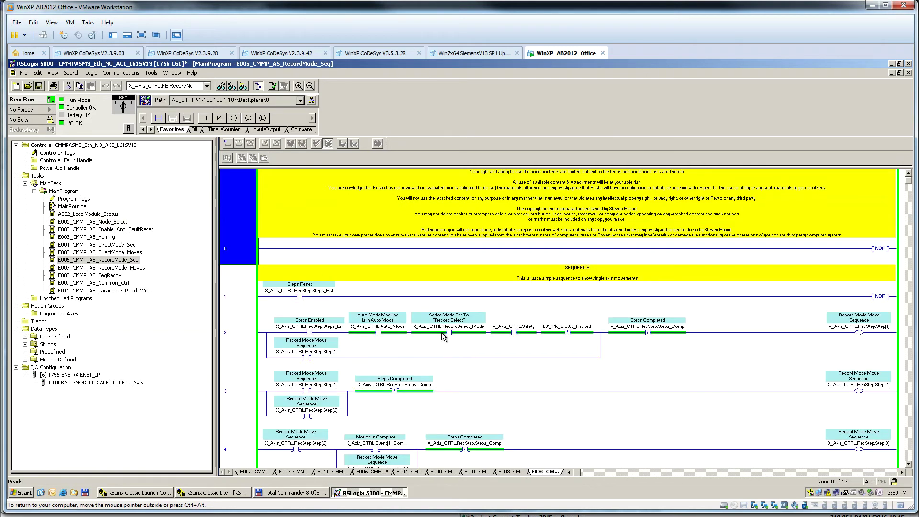
{"action": "left_click", "coordinate": [479, 333]}
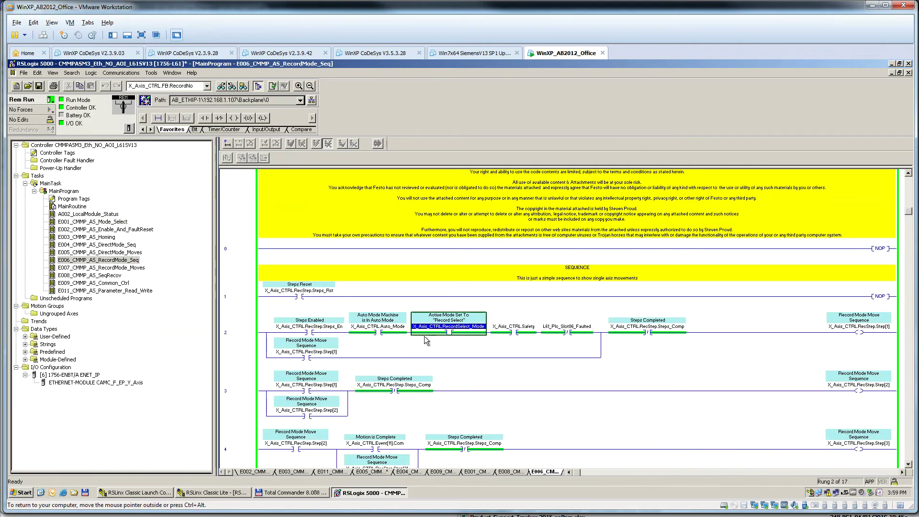
{"action": "left_click", "coordinate": [324, 330]}
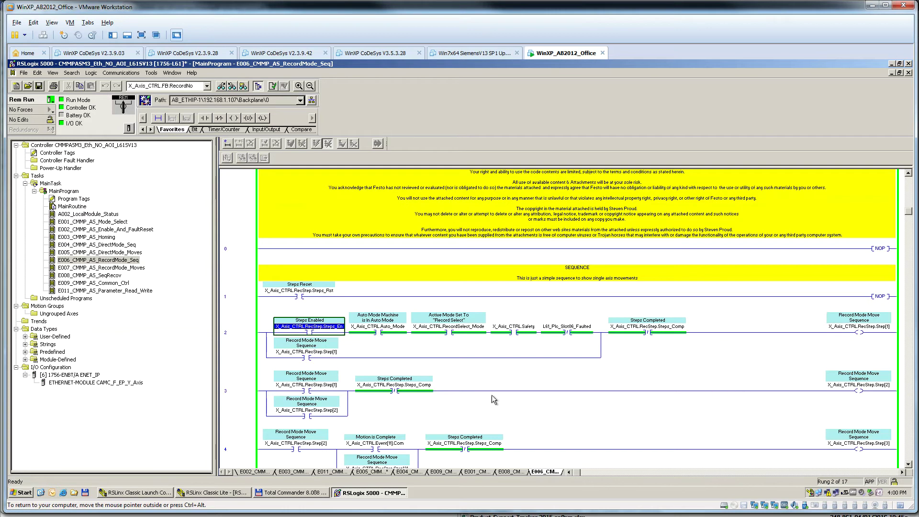
Check E007's rung 3 MOV source, then the start-signal rung atop E009_CMMP_AS_Common_Ctrl.
{"action": "double_click", "coordinate": [120, 268]}
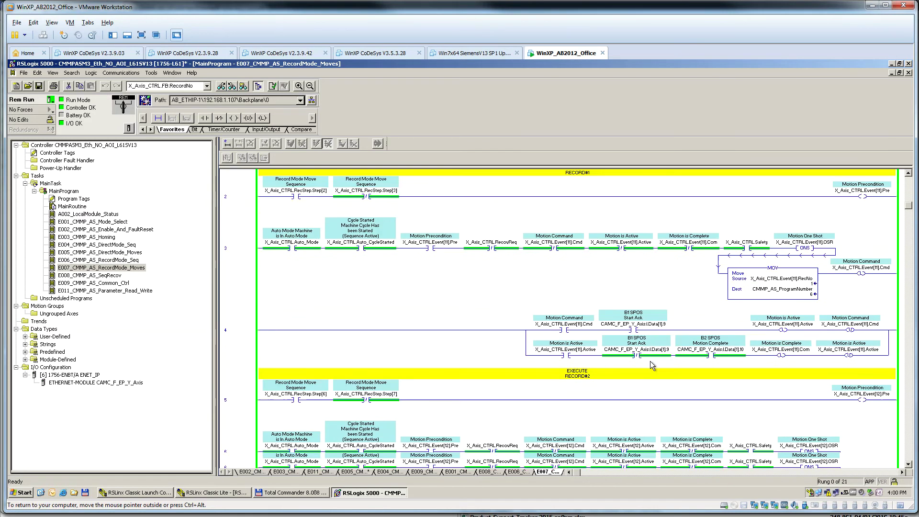
{"action": "scroll", "coordinate": [651, 366], "scroll_direction": "up", "scroll_amount": 1}
{"action": "left_click", "coordinate": [815, 320]}
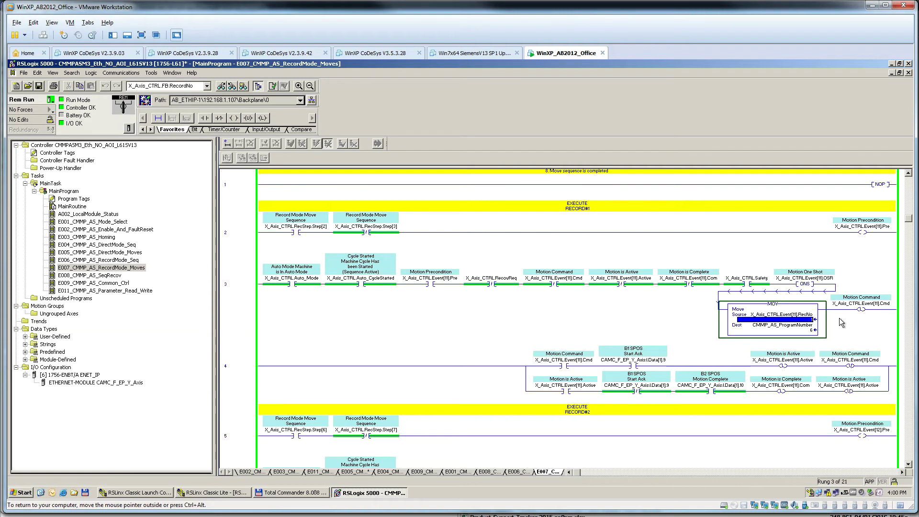
{"action": "double_click", "coordinate": [109, 283]}
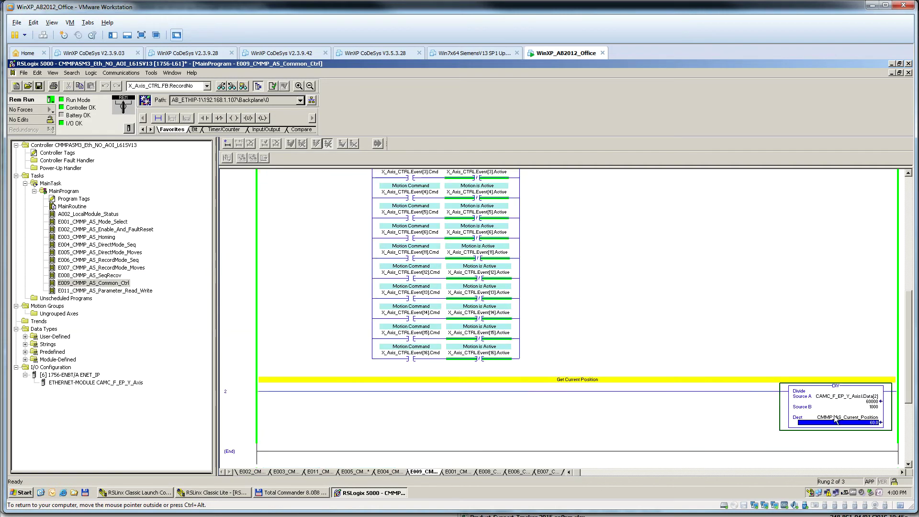
{"action": "scroll", "coordinate": [786, 350], "scroll_direction": "up", "scroll_amount": 3}
{"action": "key", "text": "Up"}
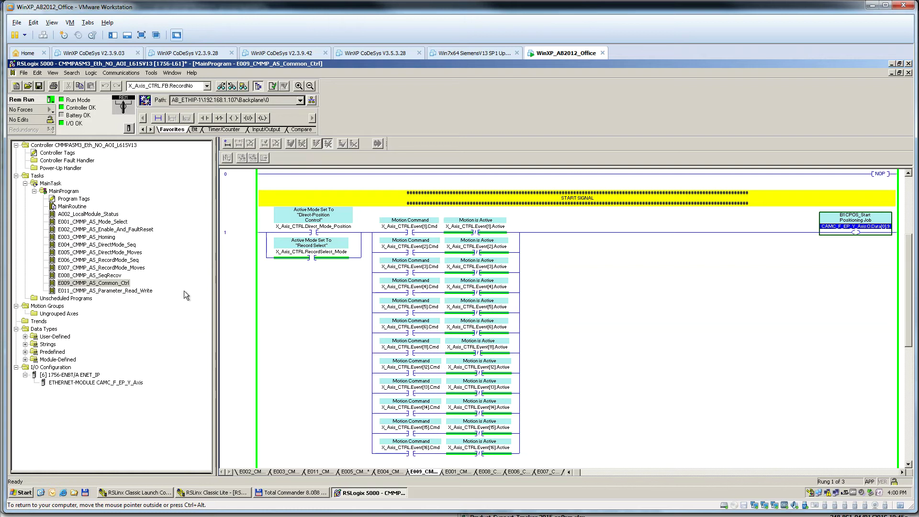
In E007, inspect rung 4's Motion is Active coil and B1/B2 SPOS contacts, then reopen E006.
{"action": "double_click", "coordinate": [131, 267]}
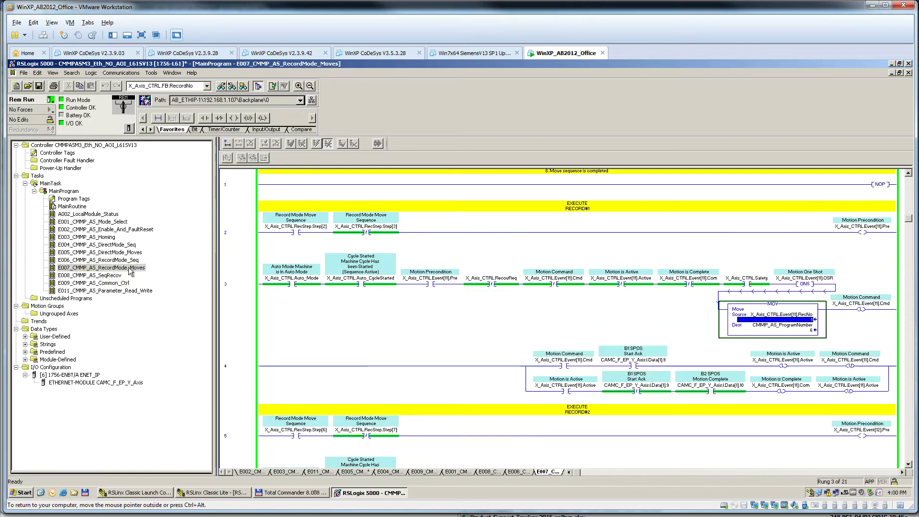
{"action": "left_click", "coordinate": [629, 360]}
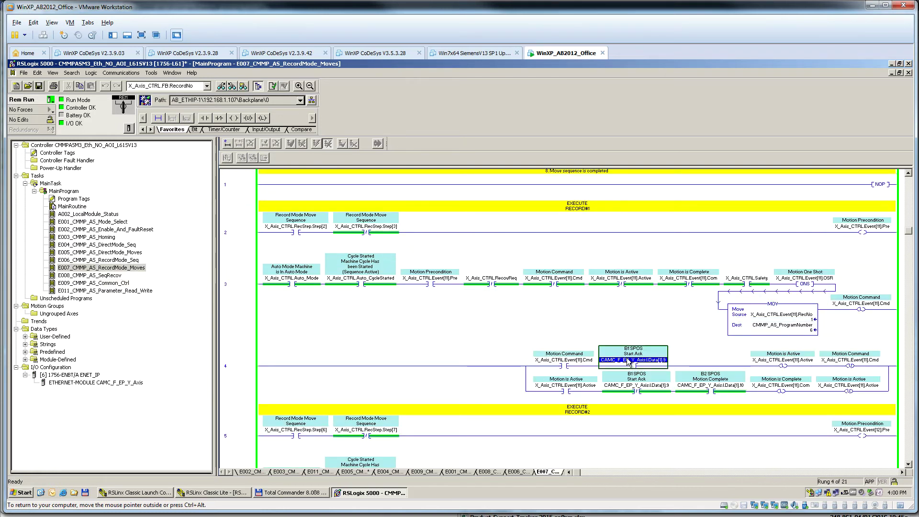
{"action": "left_click", "coordinate": [804, 366]}
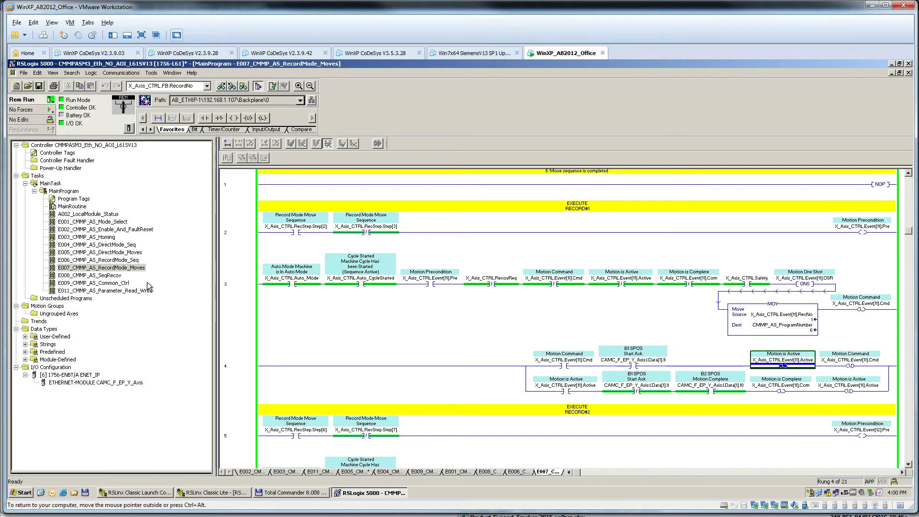
{"action": "left_click", "coordinate": [653, 387]}
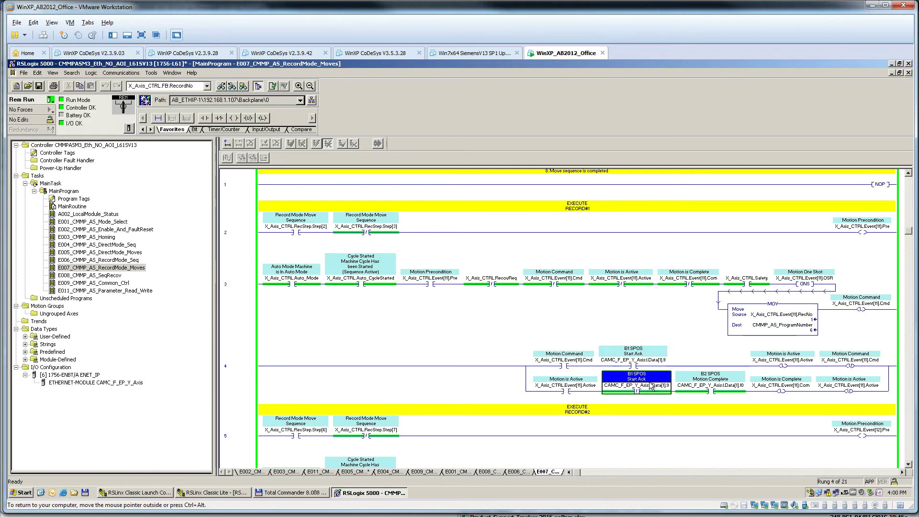
{"action": "left_click", "coordinate": [710, 386]}
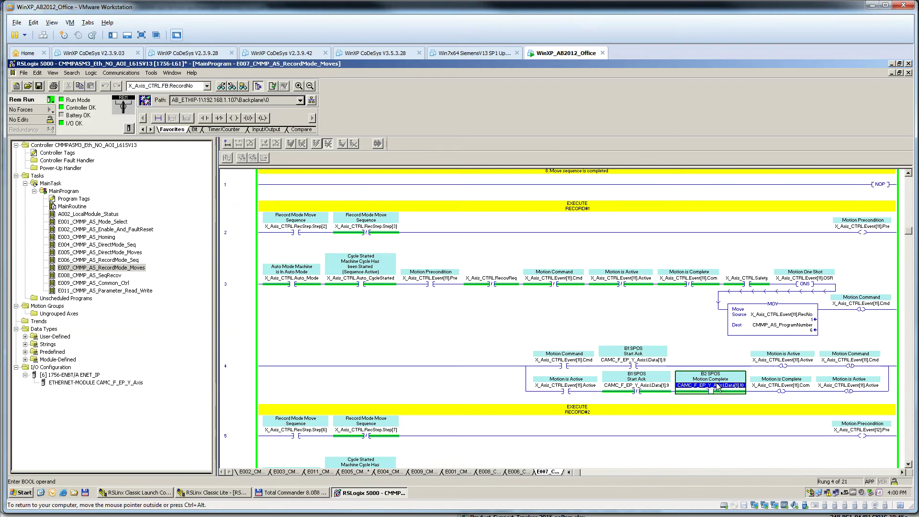
{"action": "double_click", "coordinate": [101, 261]}
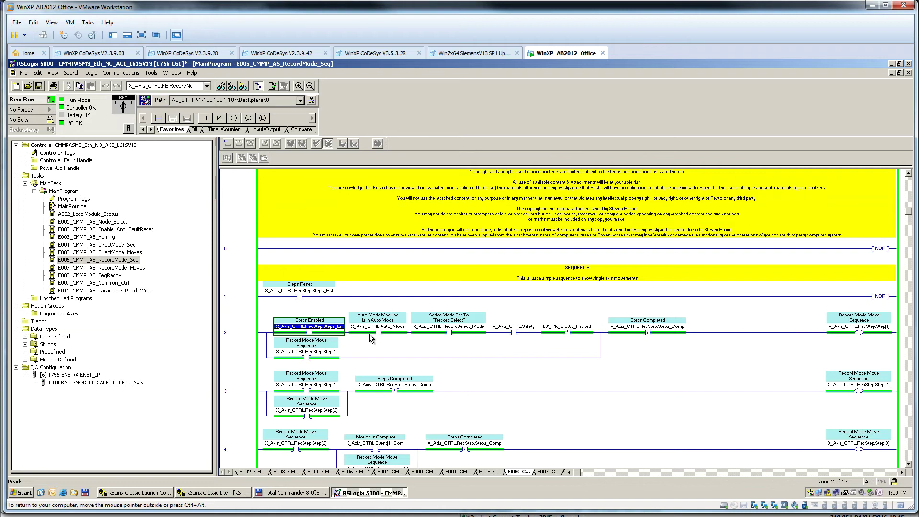
{"action": "scroll", "coordinate": [625, 382], "scroll_direction": "down", "scroll_amount": 5}
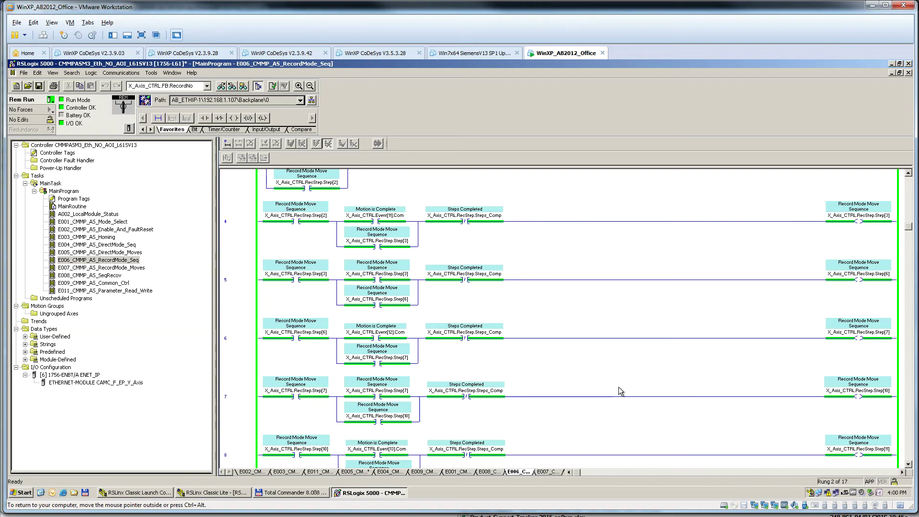
{"action": "scroll", "coordinate": [351, 261], "scroll_direction": "up", "scroll_amount": 5}
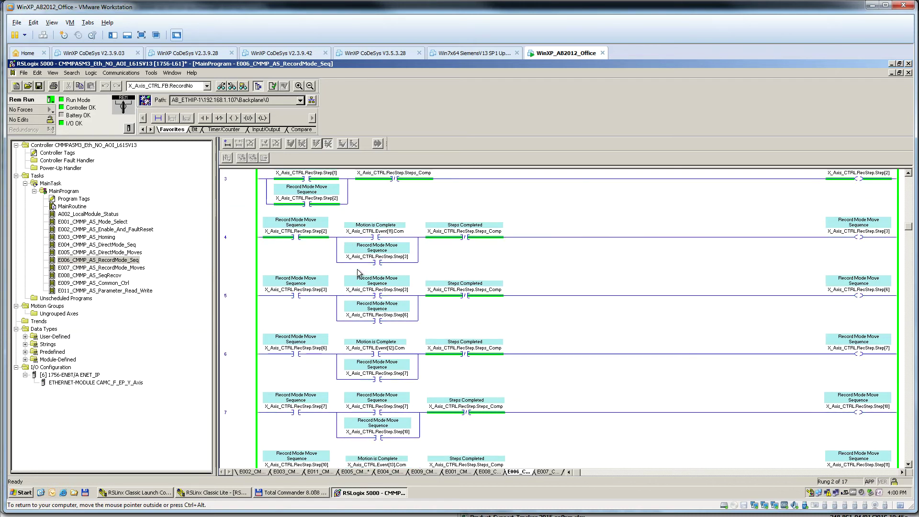
{"action": "left_click", "coordinate": [386, 280]}
{"action": "left_click", "coordinate": [319, 280]}
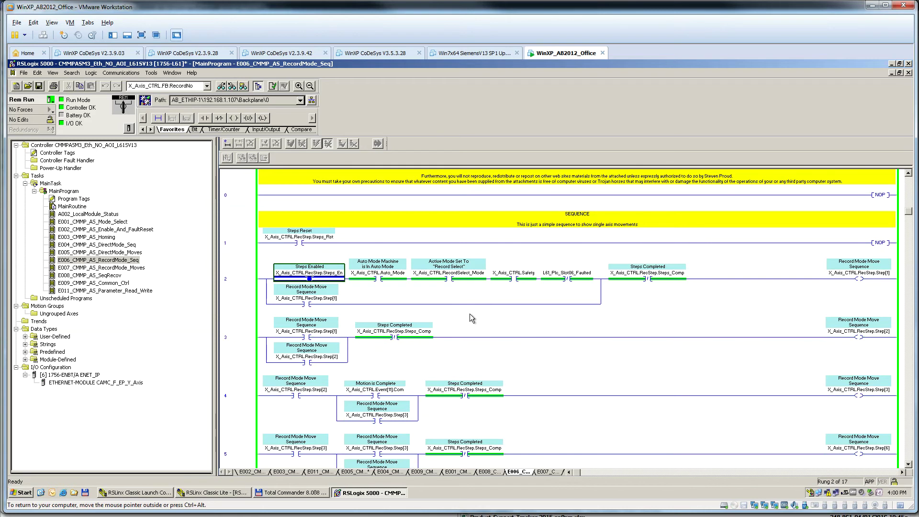
{"action": "left_click", "coordinate": [254, 279]}
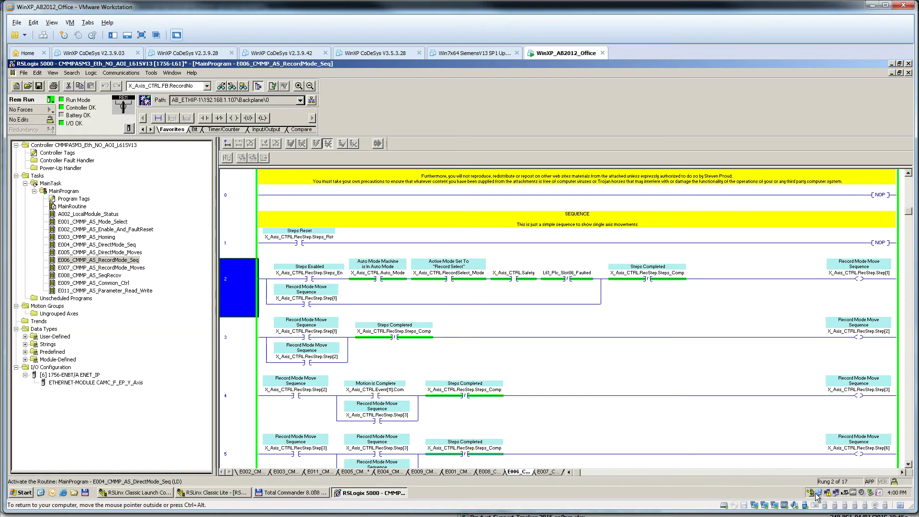
In RSWho, read the 06 1756-ENBT/A module's revision 4.008 from Device Properties.
{"action": "left_click", "coordinate": [147, 494]}
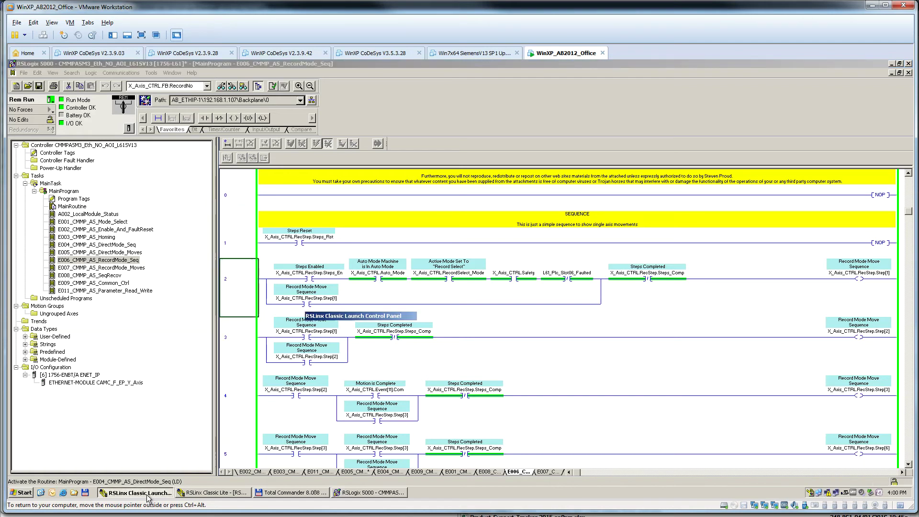
{"action": "left_click", "coordinate": [211, 493]}
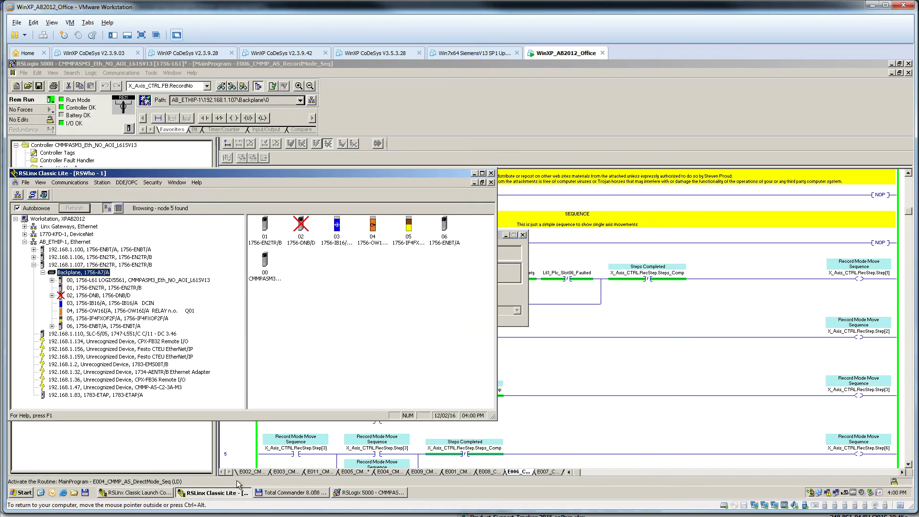
{"action": "left_click", "coordinate": [99, 326]}
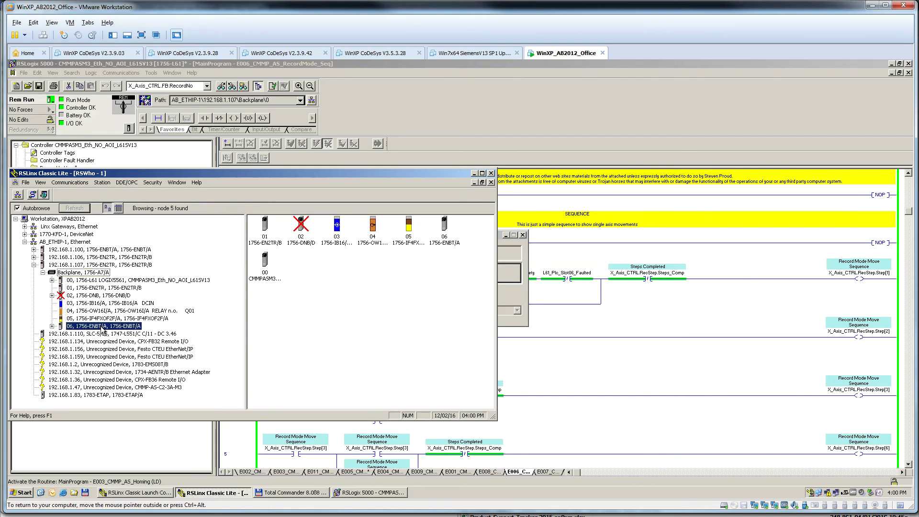
{"action": "right_click", "coordinate": [100, 328]}
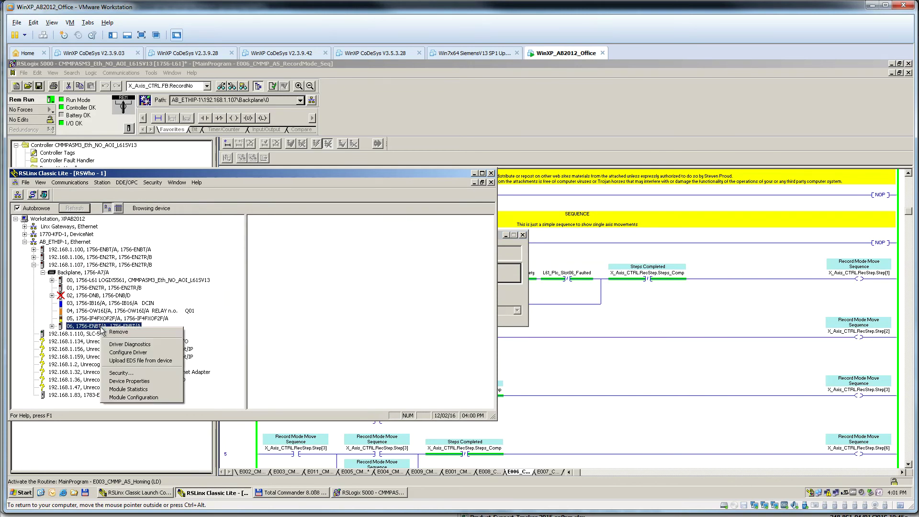
{"action": "left_click", "coordinate": [141, 381]}
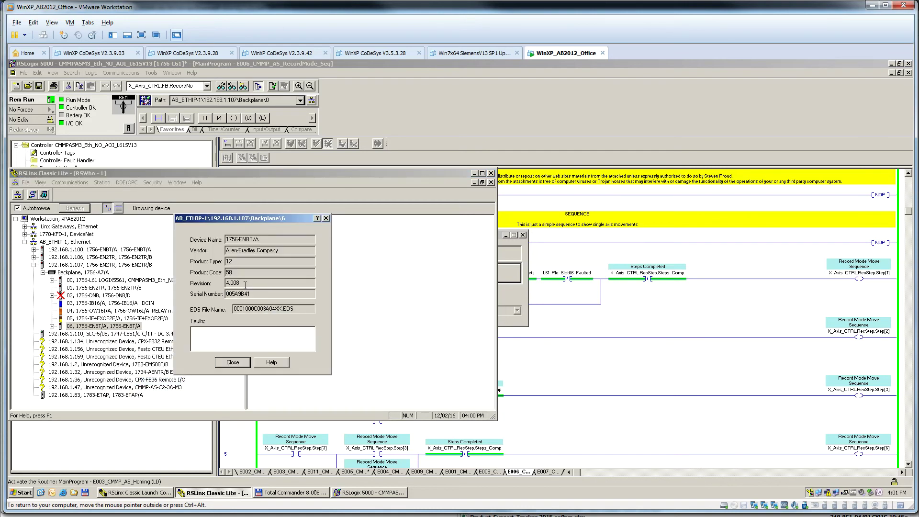
{"action": "left_click_drag", "start_coordinate": [243, 283], "coordinate": [221, 283]}
{"action": "left_click_drag", "start_coordinate": [258, 222], "coordinate": [359, 228]}
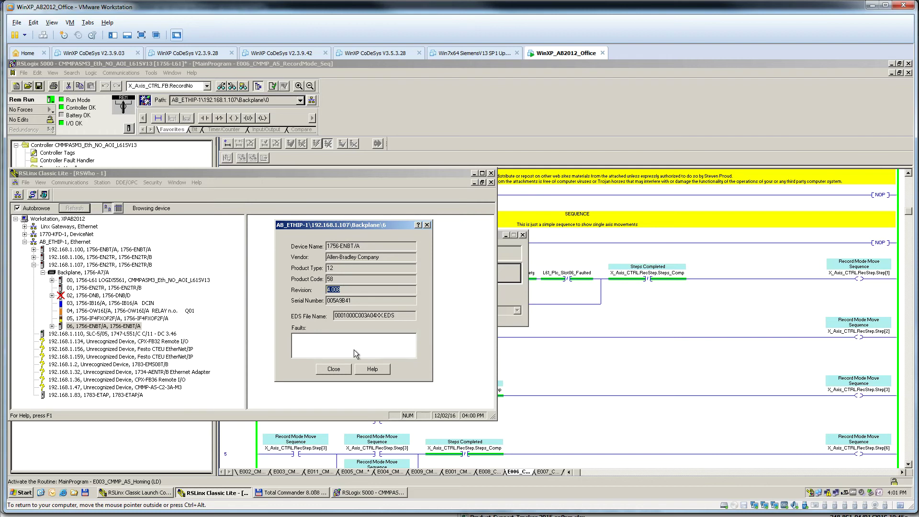
{"action": "left_click", "coordinate": [334, 369]}
Read the 00 1756-L61 controller's revision 13.044 from its Device Properties.
{"action": "right_click", "coordinate": [102, 280]}
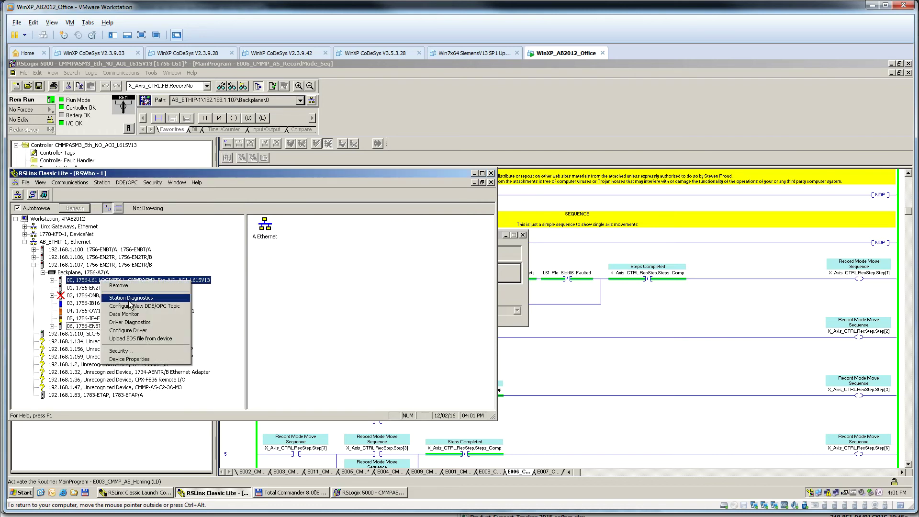
{"action": "left_click", "coordinate": [129, 359]}
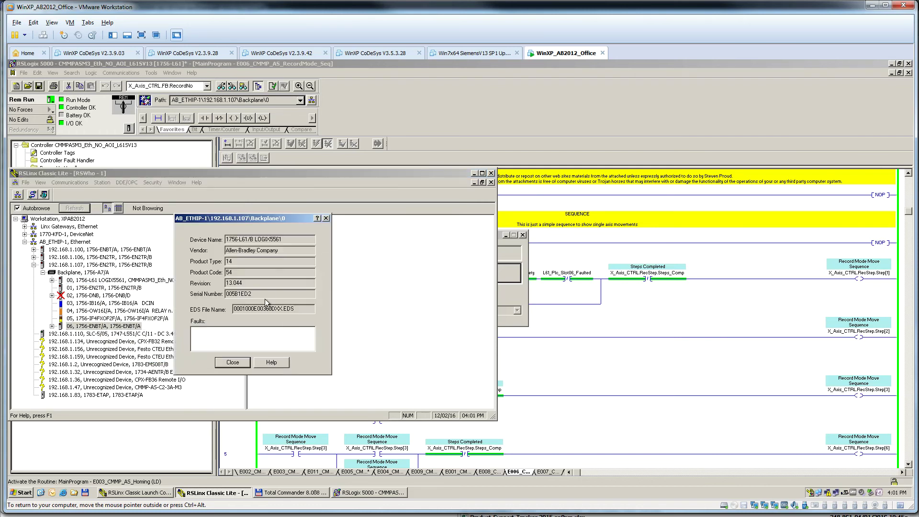
{"action": "double_click", "coordinate": [247, 282]}
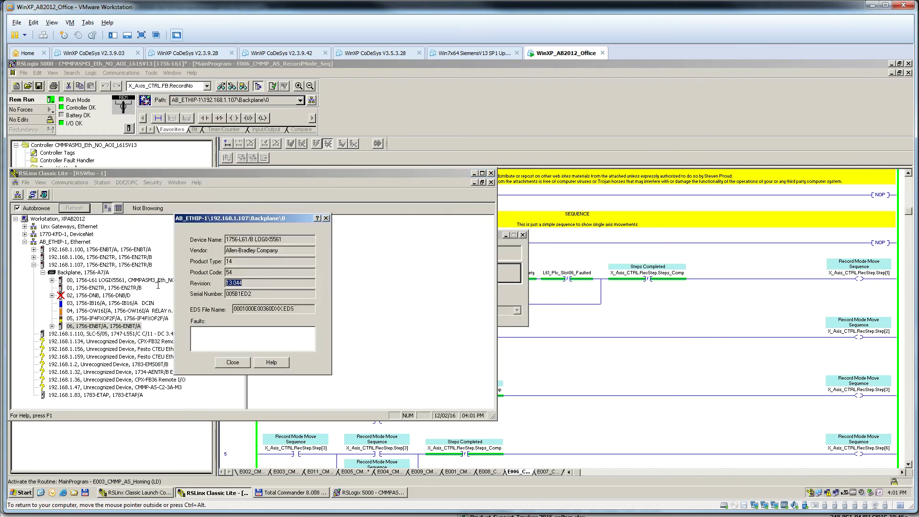
{"action": "left_click", "coordinate": [240, 365]}
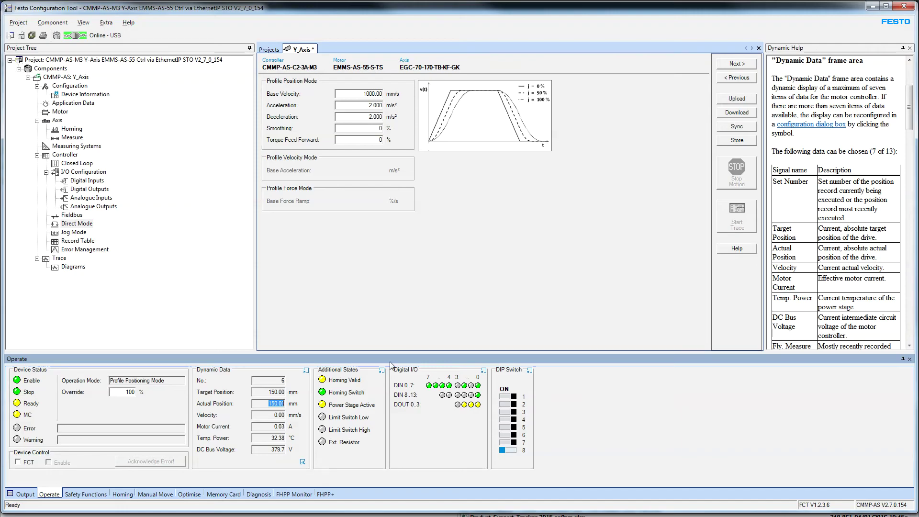
Read firmware 4.0.1501.2.3 and the CAMC-F-EP EtherNet/IP interface on Device Information, then return to the VM.
{"action": "left_click", "coordinate": [76, 95]}
{"action": "double_click", "coordinate": [352, 121]}
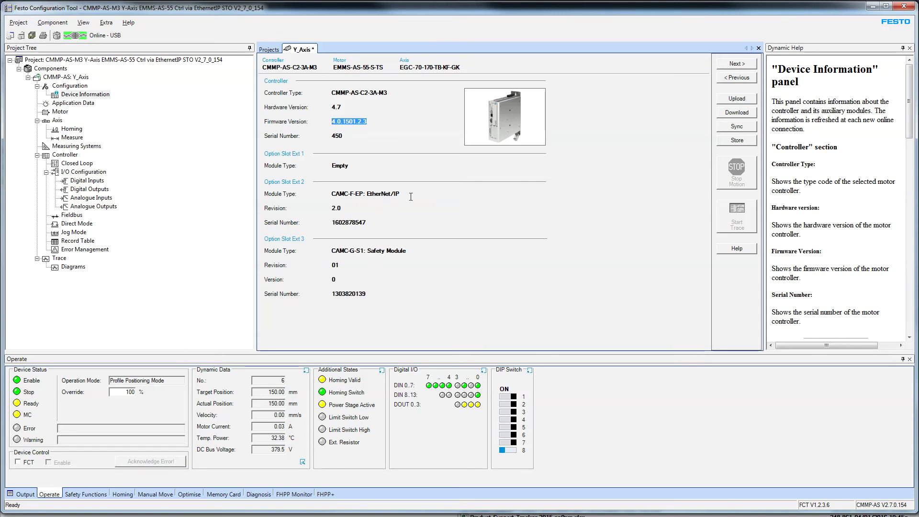
{"action": "left_click_drag", "start_coordinate": [401, 194], "coordinate": [331, 194]}
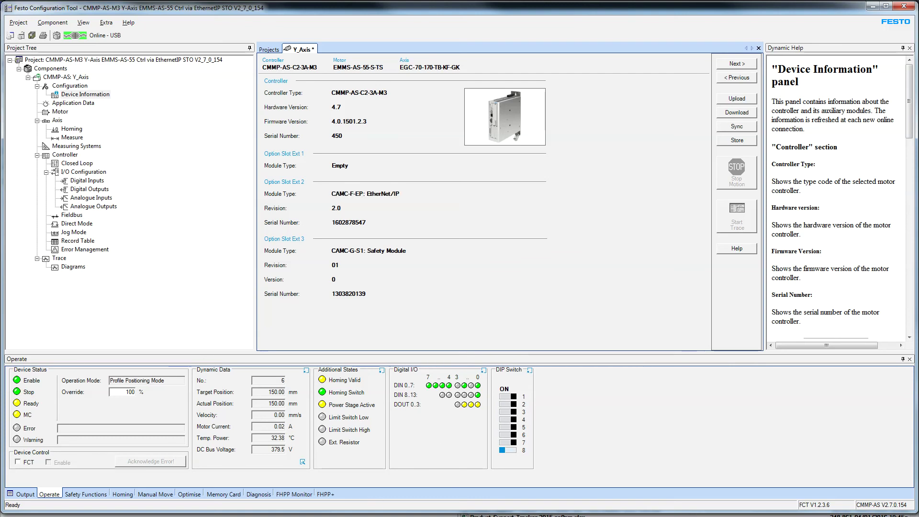
{"action": "key", "text": "alt+Tab"}
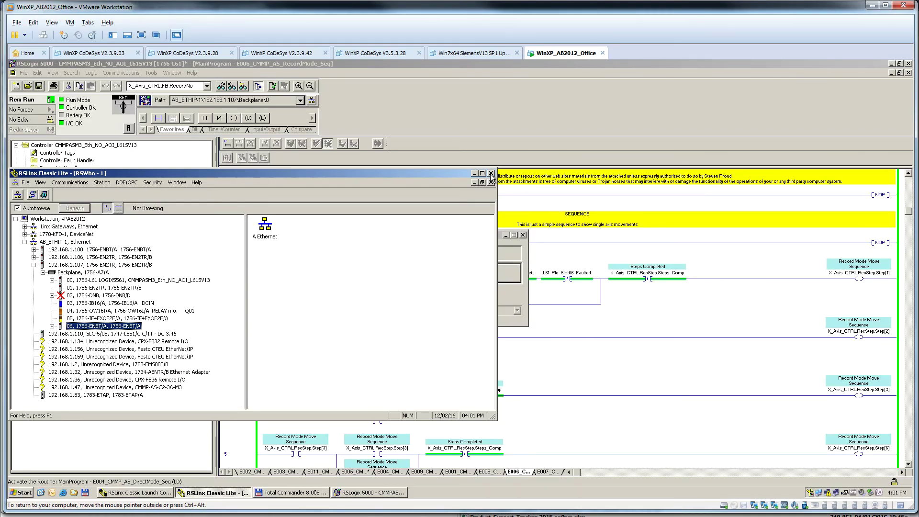
Minimize both RSLinx windows and open the E011_CMMP_AS_Parameter_Read_Write routine.
{"action": "left_click", "coordinate": [474, 174]}
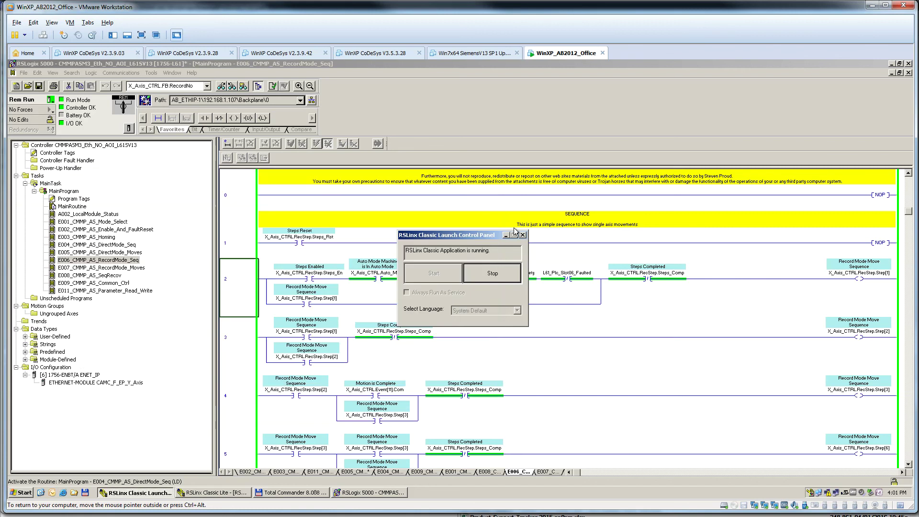
{"action": "left_click", "coordinate": [506, 235]}
{"action": "double_click", "coordinate": [137, 290]}
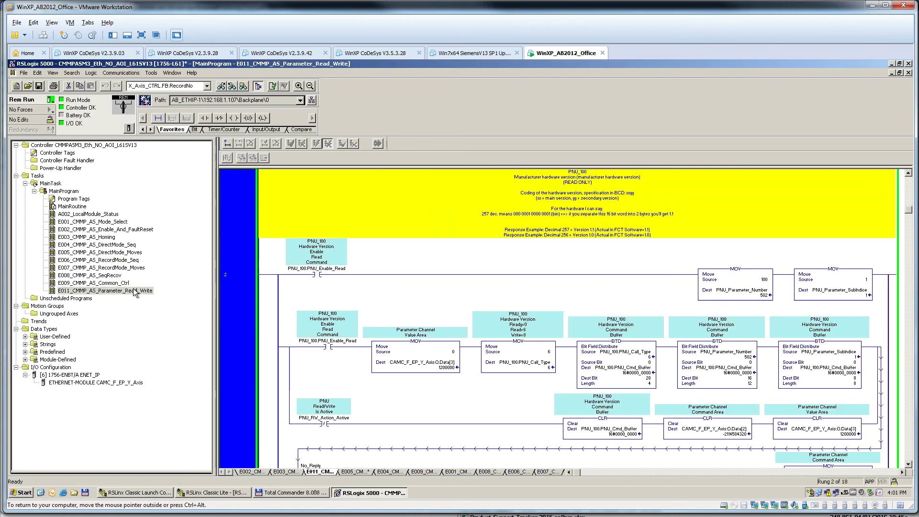
Inspect rung 2's PNU_100.PNU_Enable_Read contact and the MOV loading parameter number 100.
{"action": "left_click", "coordinate": [331, 271]}
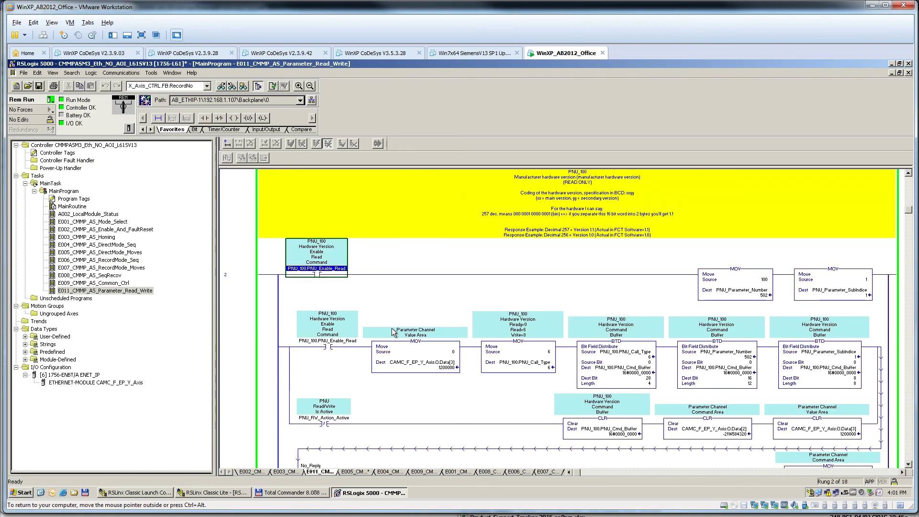
{"action": "scroll", "coordinate": [390, 331], "scroll_direction": "down", "scroll_amount": 5}
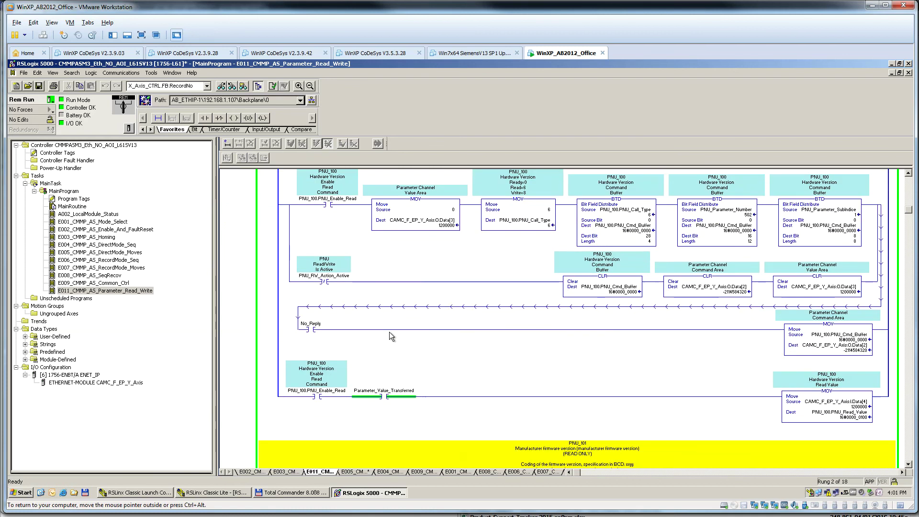
{"action": "scroll", "coordinate": [391, 336], "scroll_direction": "up", "scroll_amount": 3}
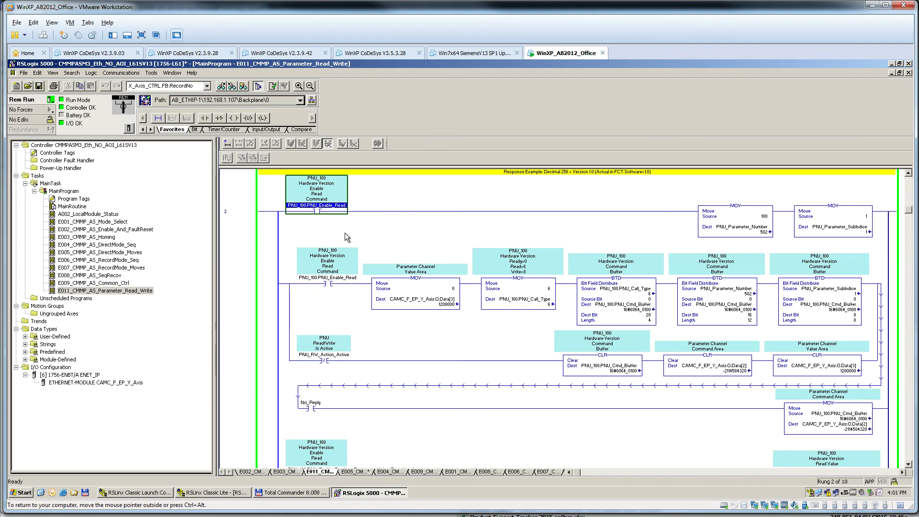
{"action": "left_click", "coordinate": [760, 223]}
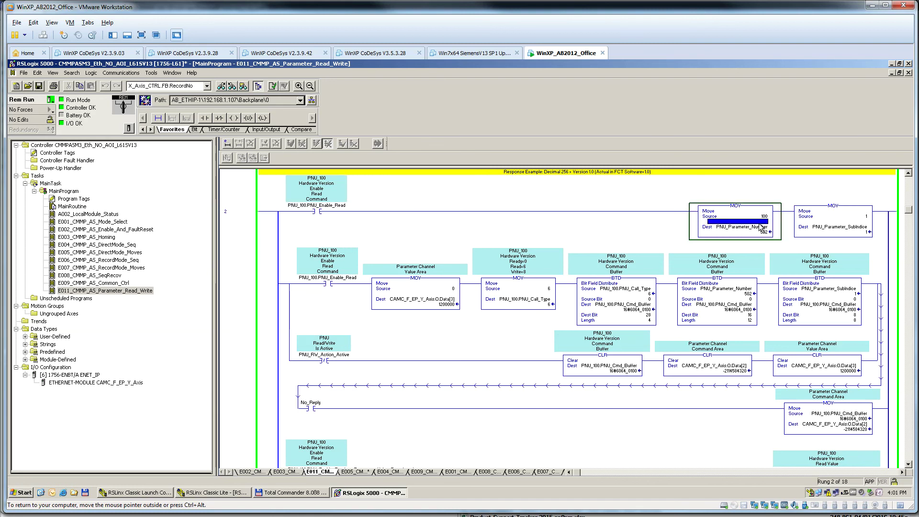